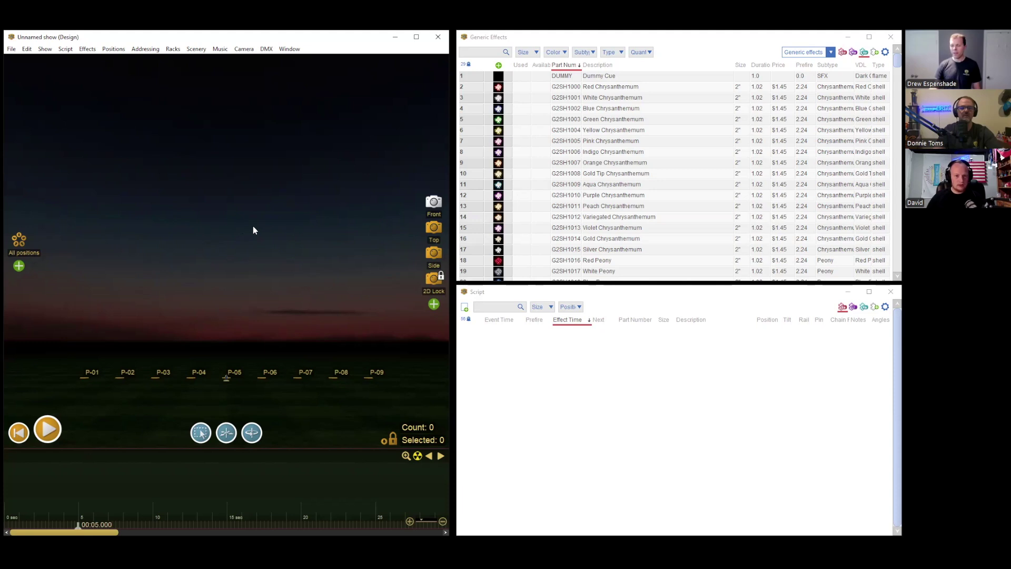
- Add the 2-inch Red Chrysanthemum shell G2SH1000 to all nine positions at 00:05.000 and clear the selection
click(601, 36)
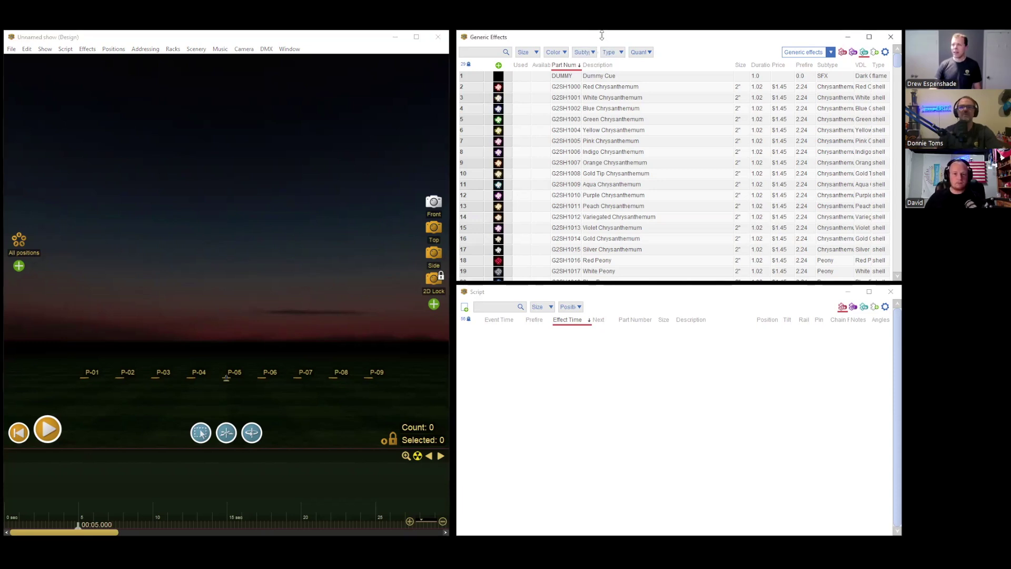
click(19, 239)
double_click(504, 87)
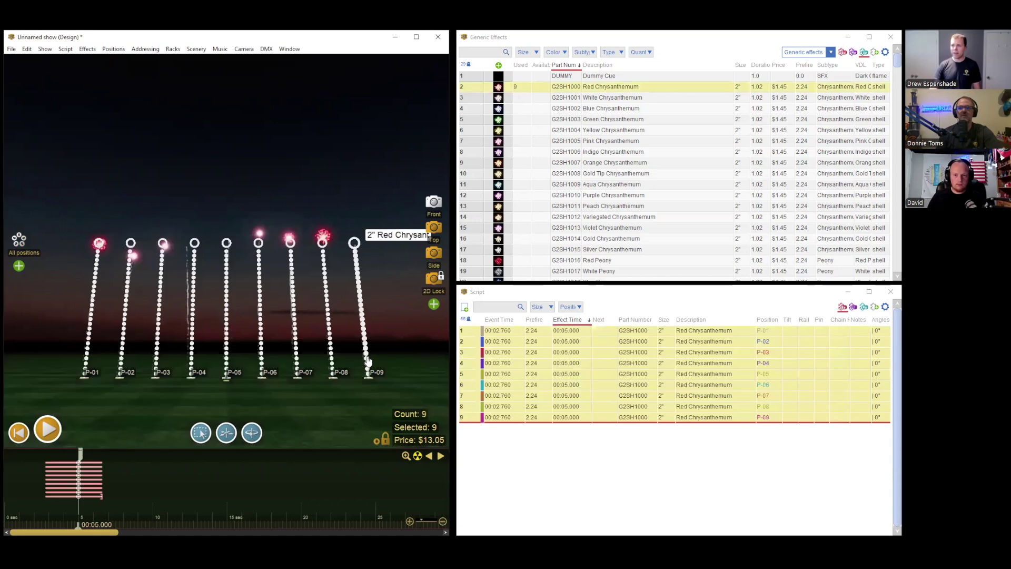
click(179, 503)
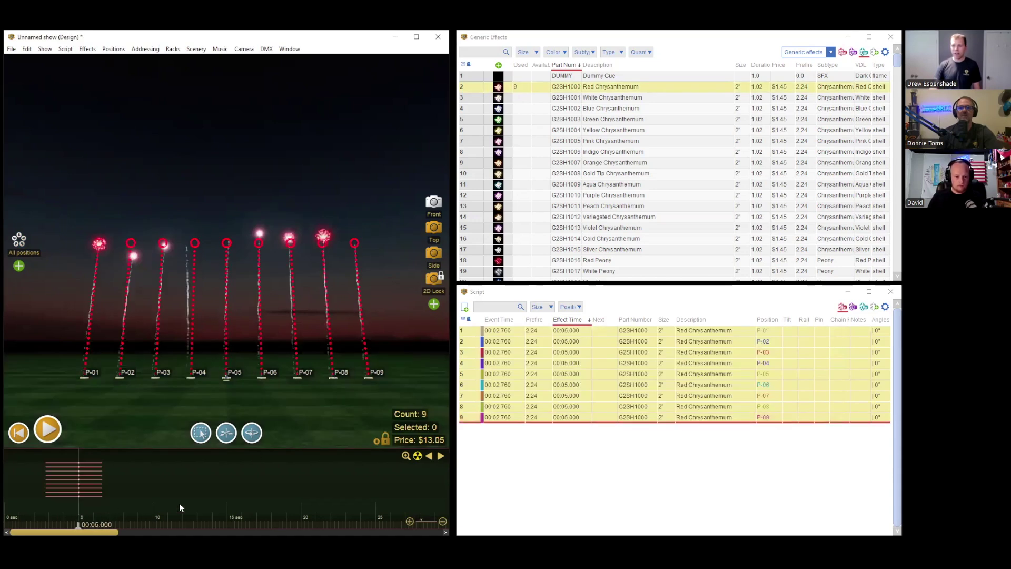
- Add the song "01 - The Lake [Explicit].mp3" from the Amazon music folder to the show
click(218, 53)
click(222, 62)
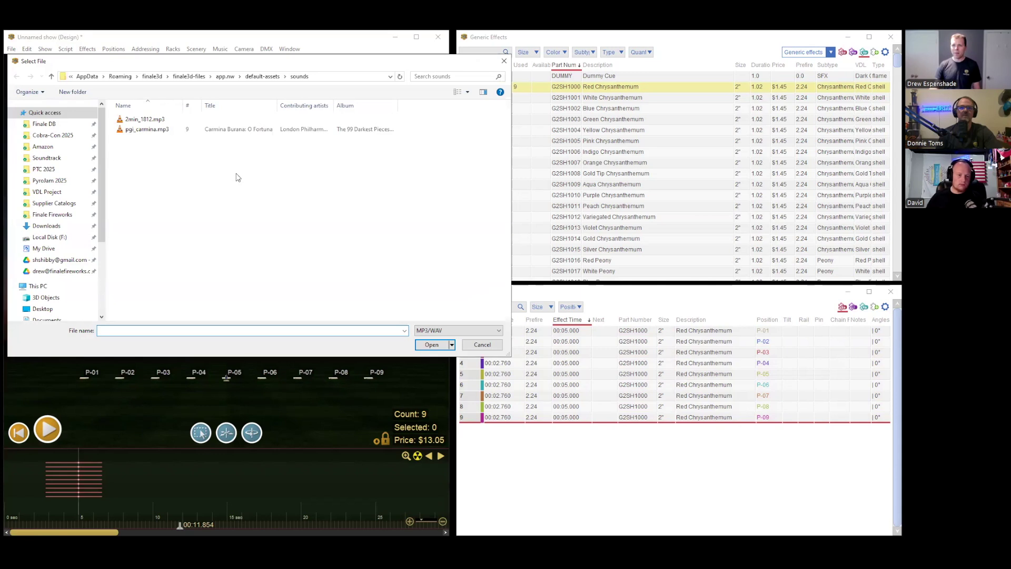
click(42, 146)
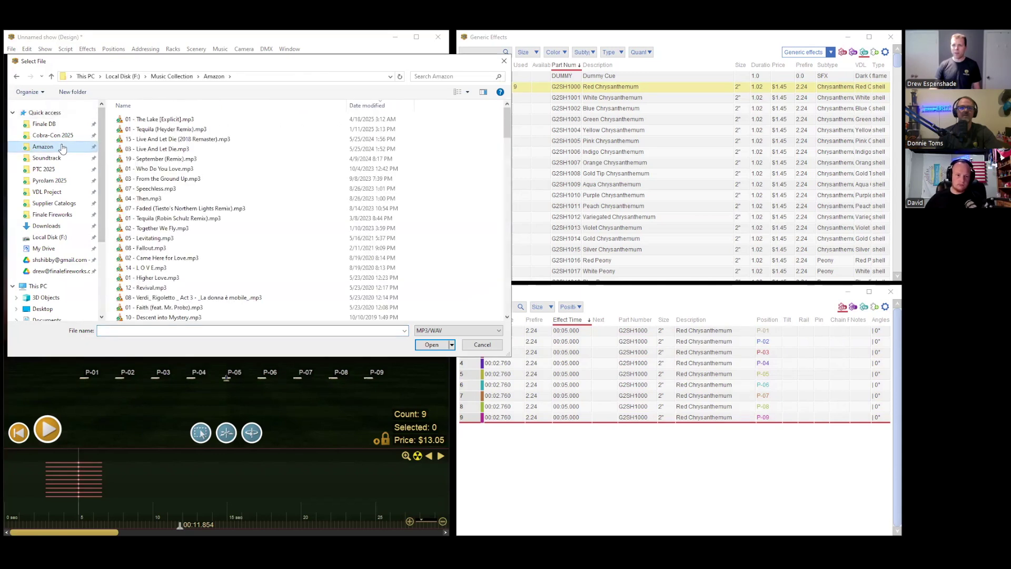
double_click(183, 120)
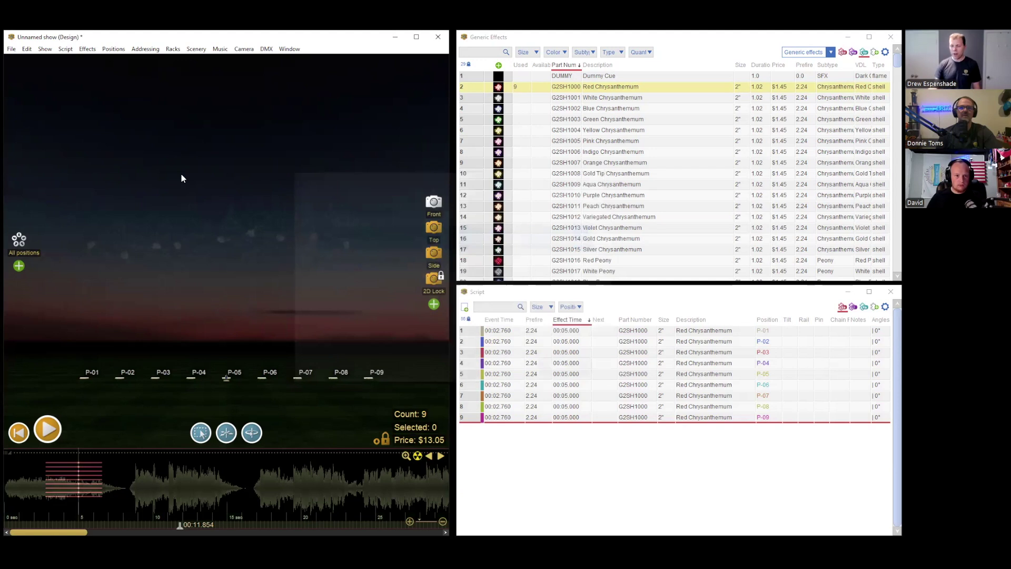
- Play the Red Chrysanthemum volley with the song from about 00:02.7 and stop playback after the burst
scroll(157, 506, down, 4)
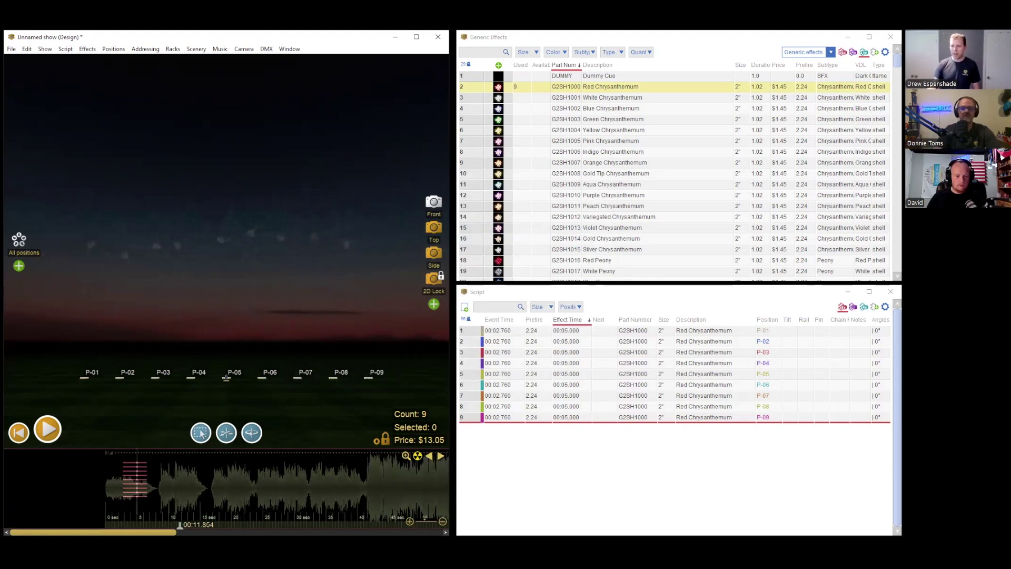
scroll(162, 501, down, 3)
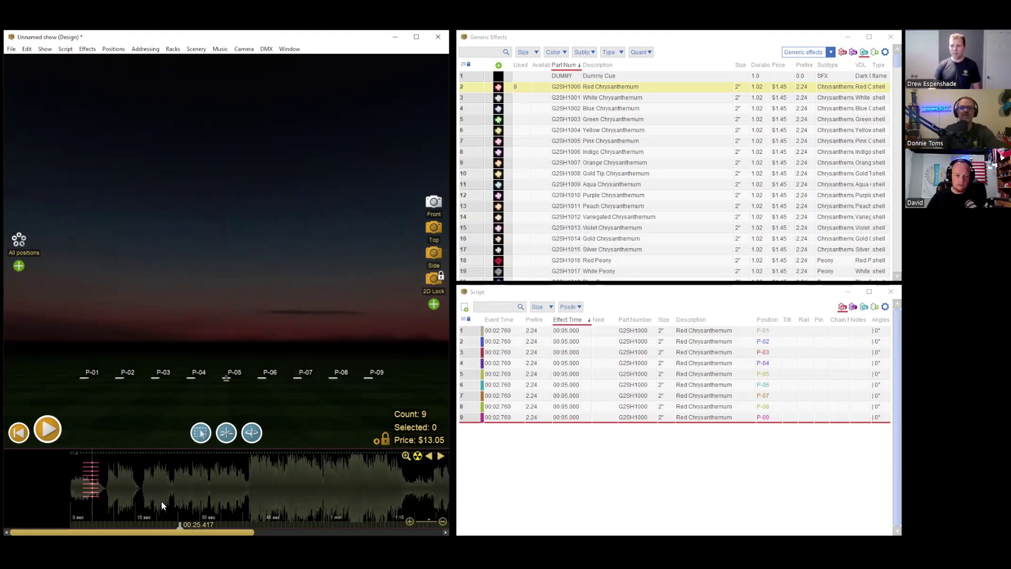
drag(293, 521, 229, 513)
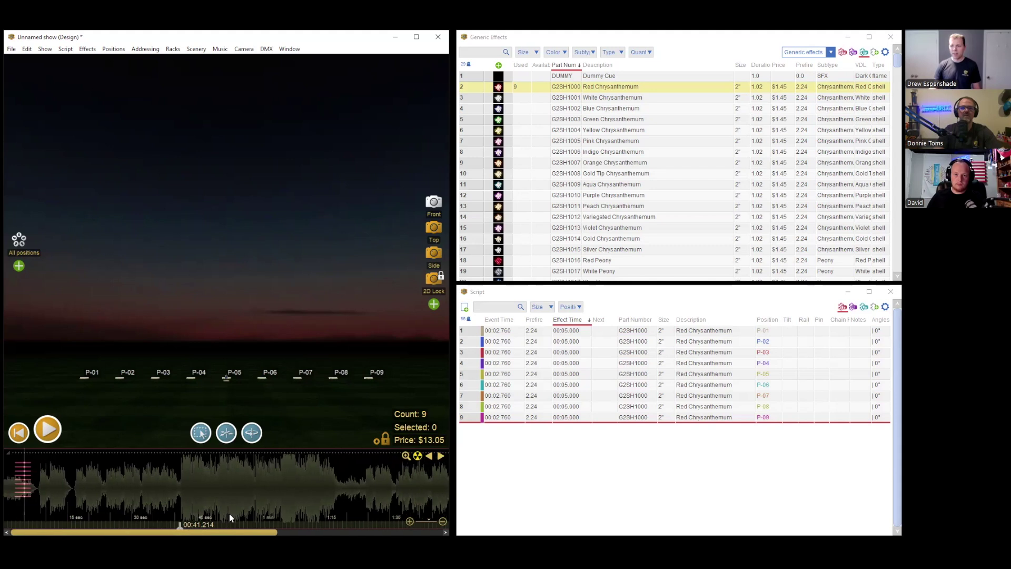
scroll(226, 512, down, 2)
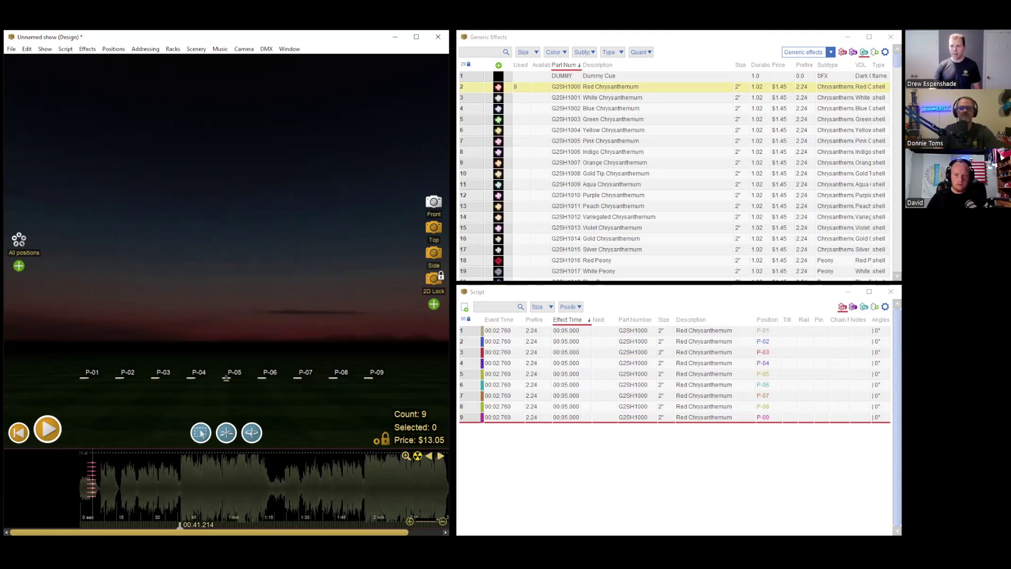
click(407, 457)
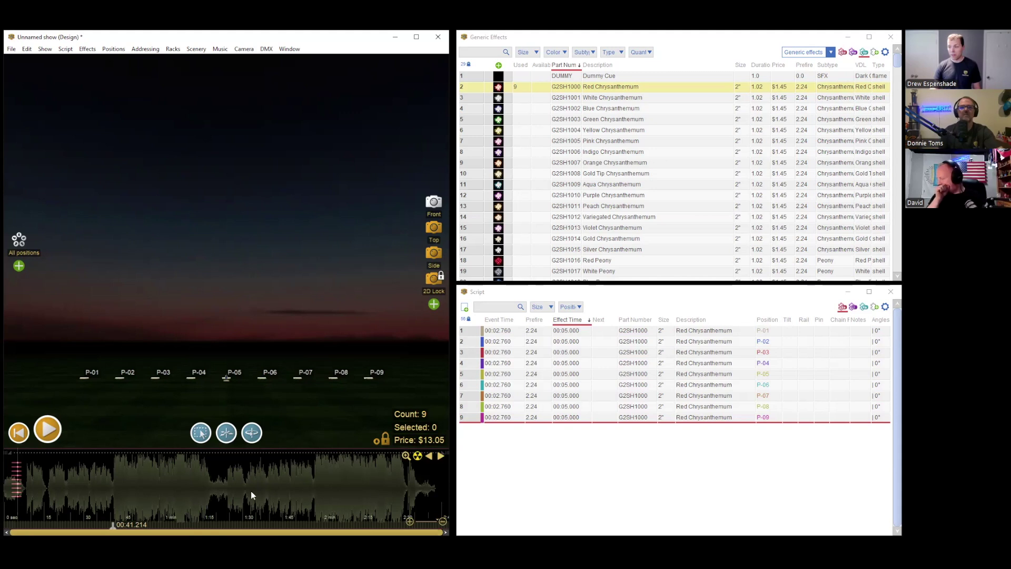
click(17, 509)
scroll(18, 509, up, 2)
scroll(32, 514, up, 1)
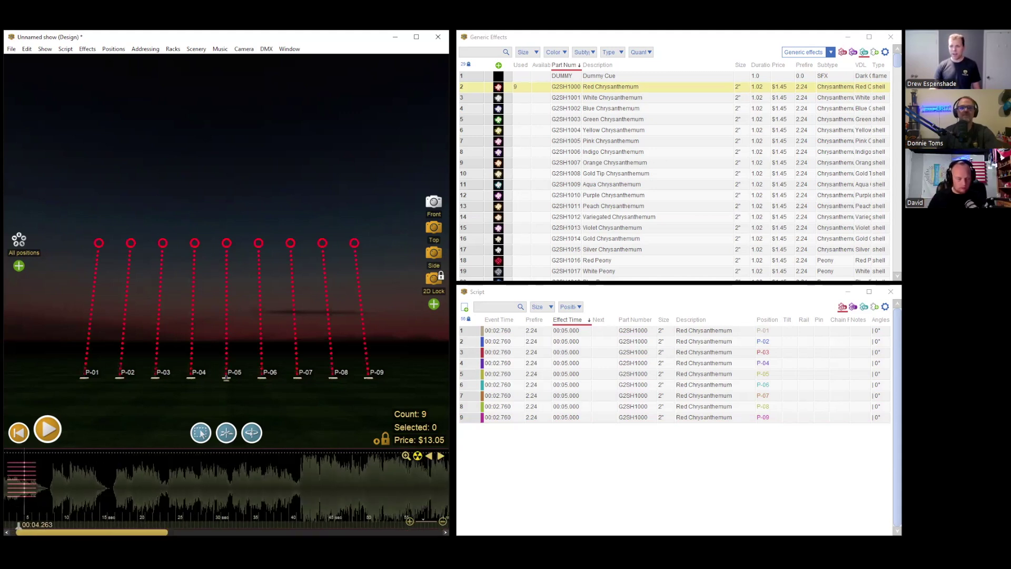
drag(7, 510, 37, 510)
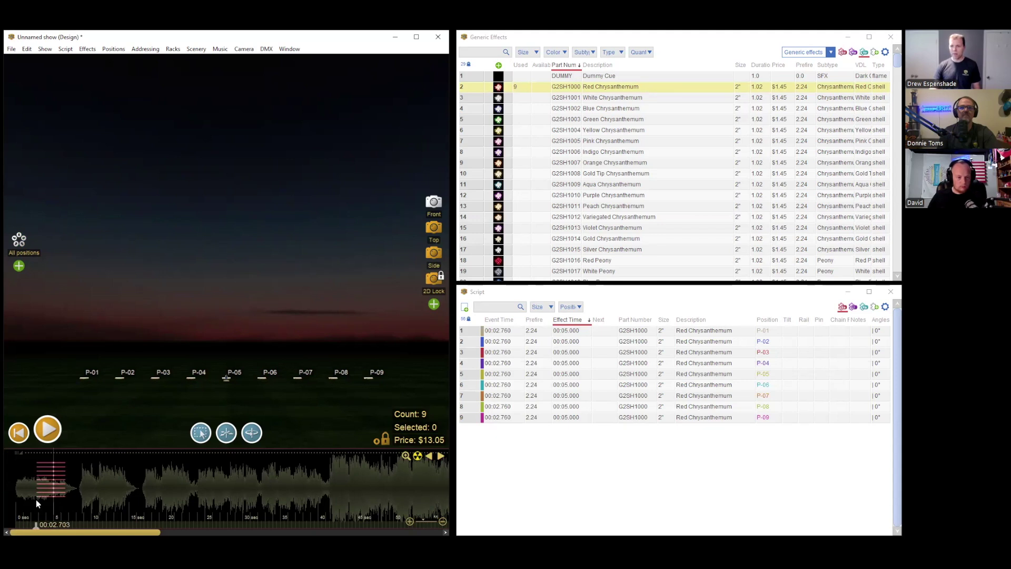
key(space)
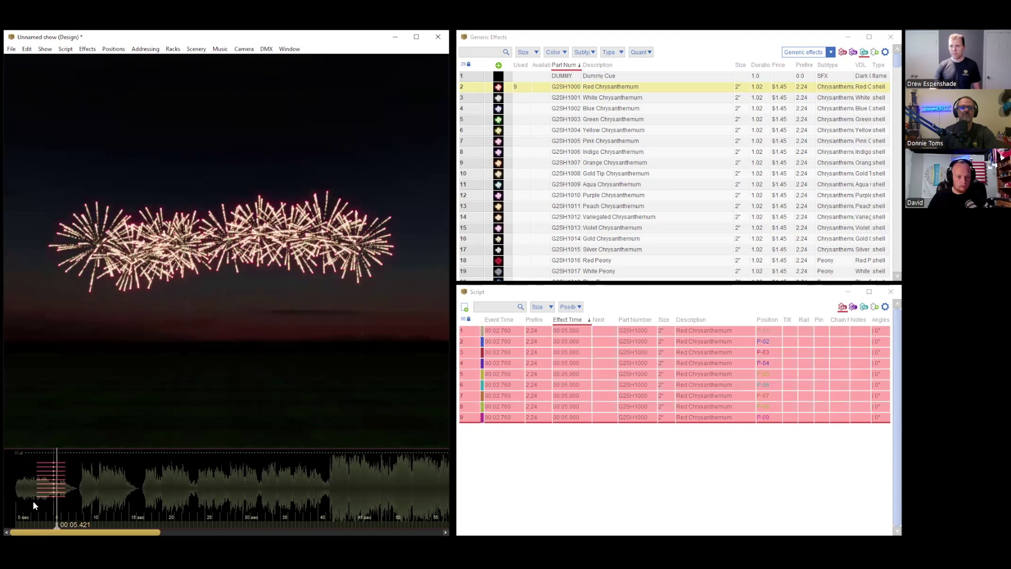
key(space)
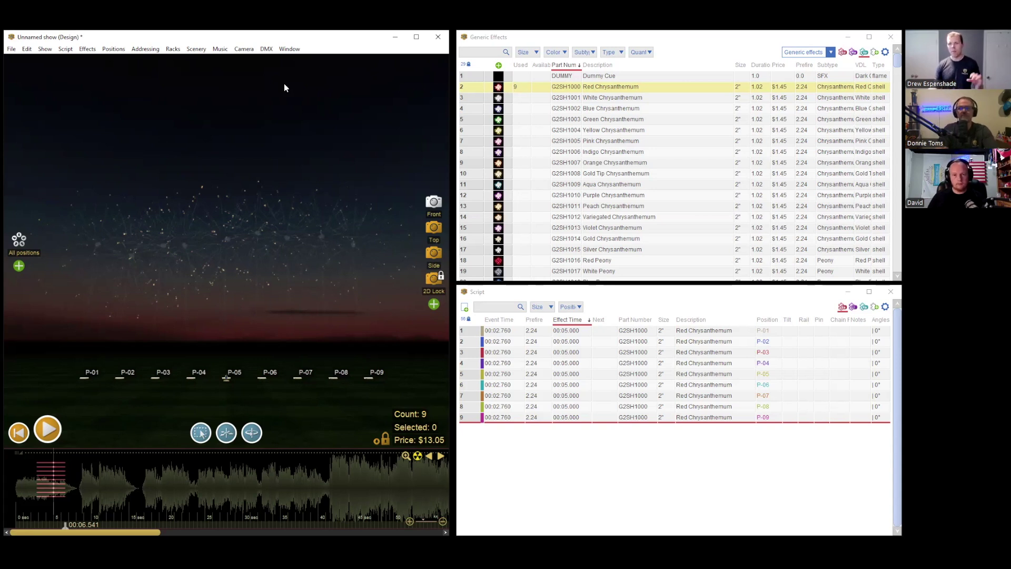
- Open the Songs window and select the volume value of The Lake
click(289, 49)
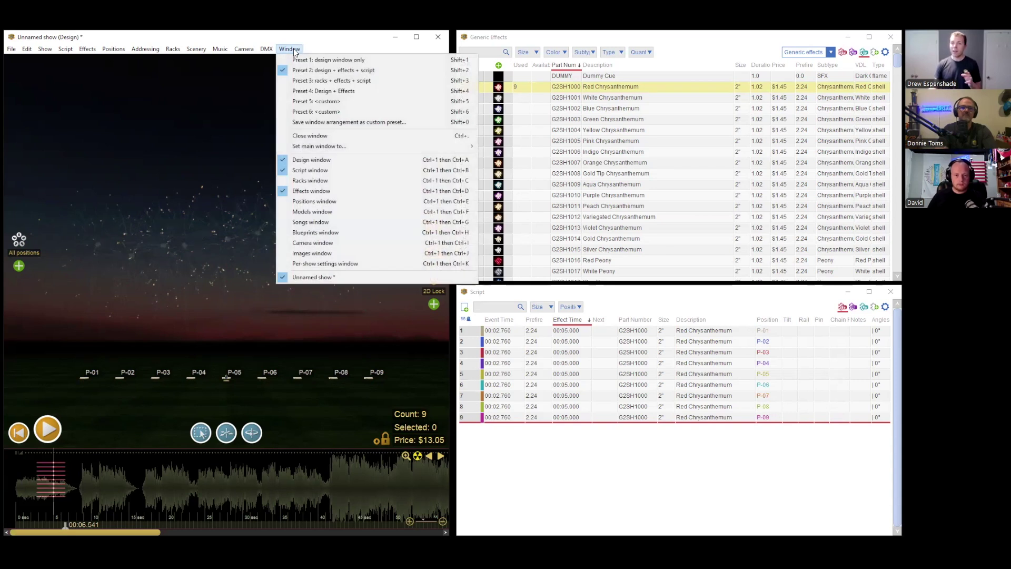
click(246, 104)
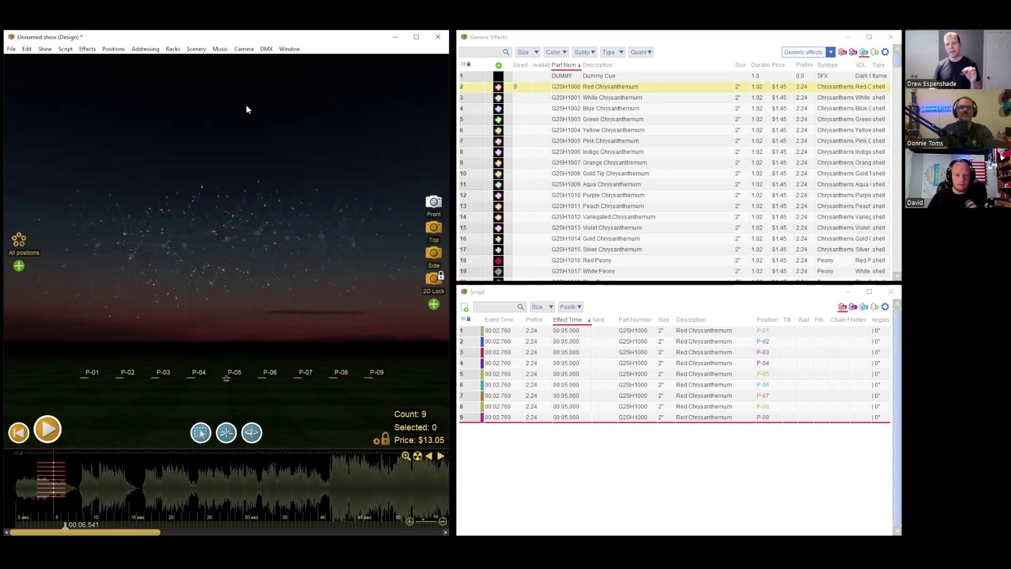
click(294, 49)
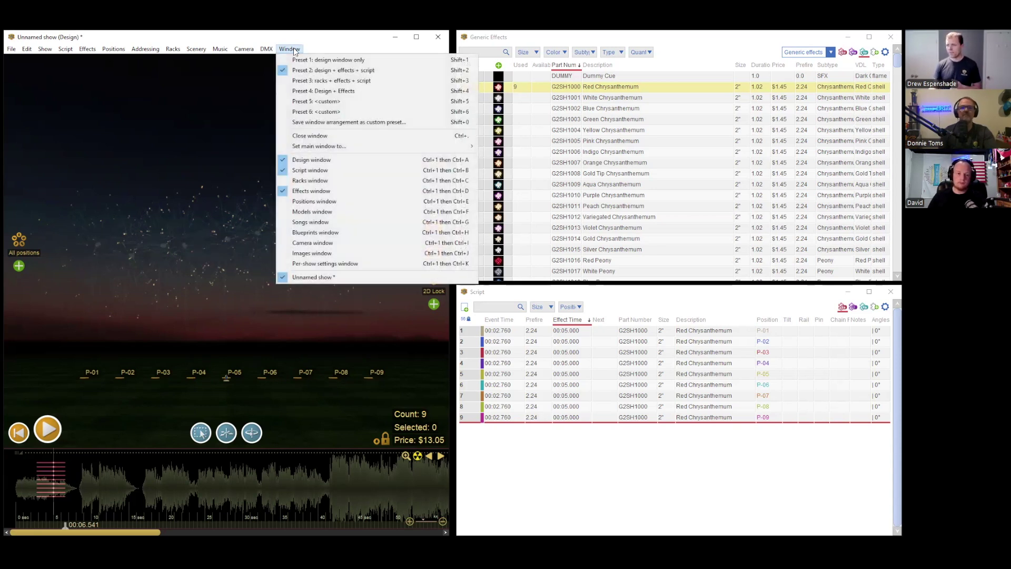
click(340, 222)
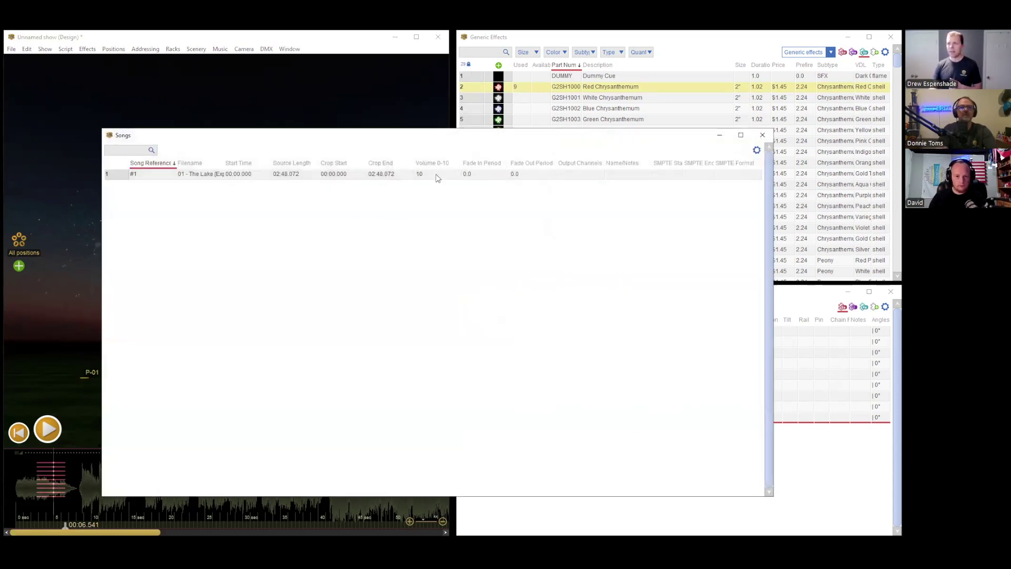
double_click(435, 175)
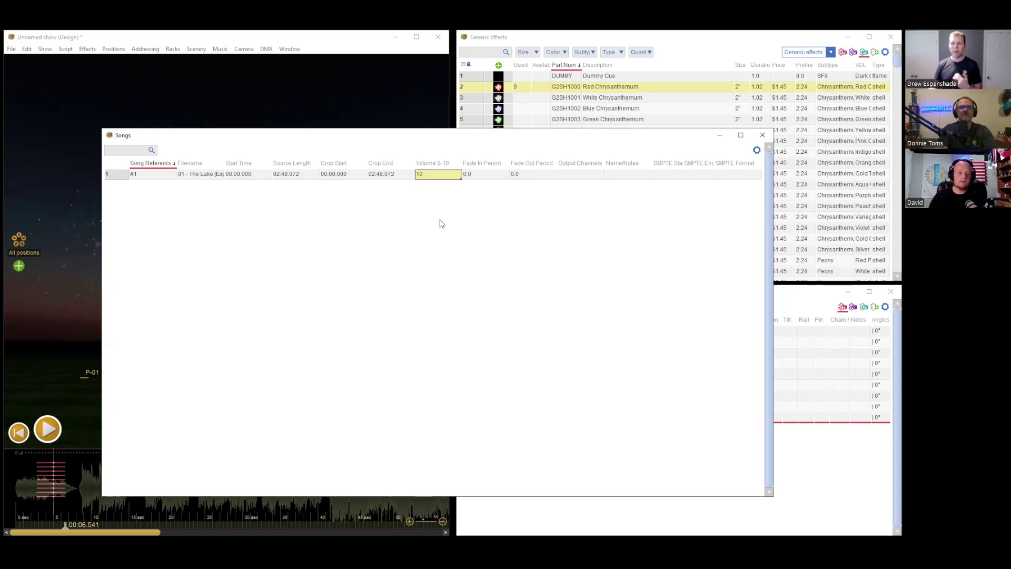
- Add "01 - Tequila (Heyder Remix).mp3" from the Amazon music folder as a second song in the show
click(220, 49)
click(220, 61)
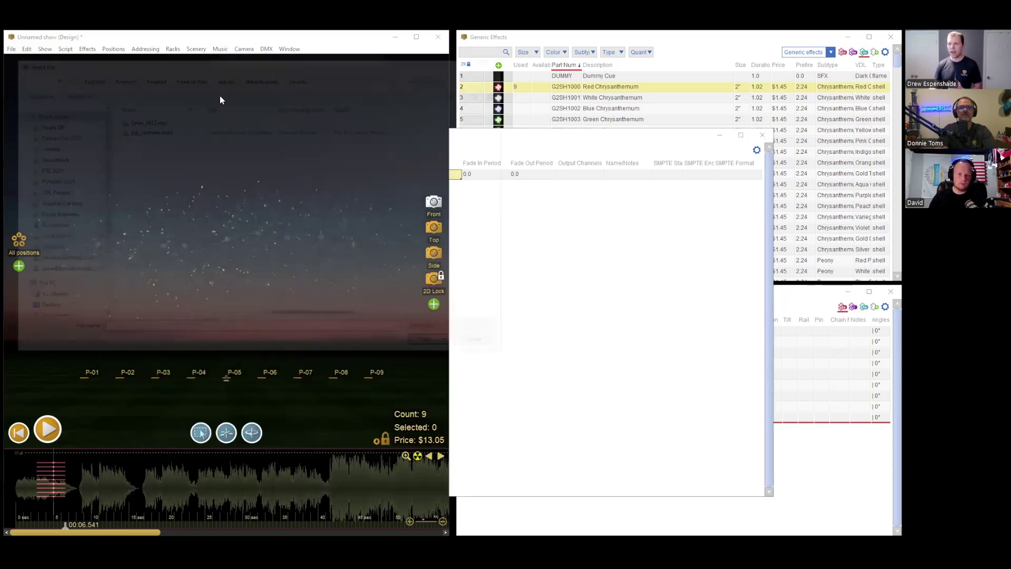
click(68, 148)
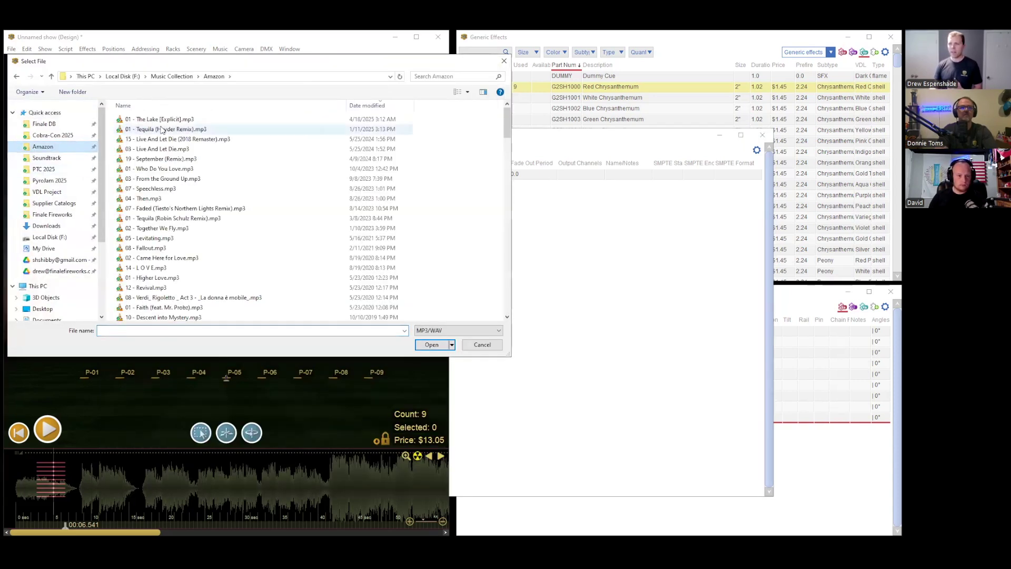
double_click(165, 130)
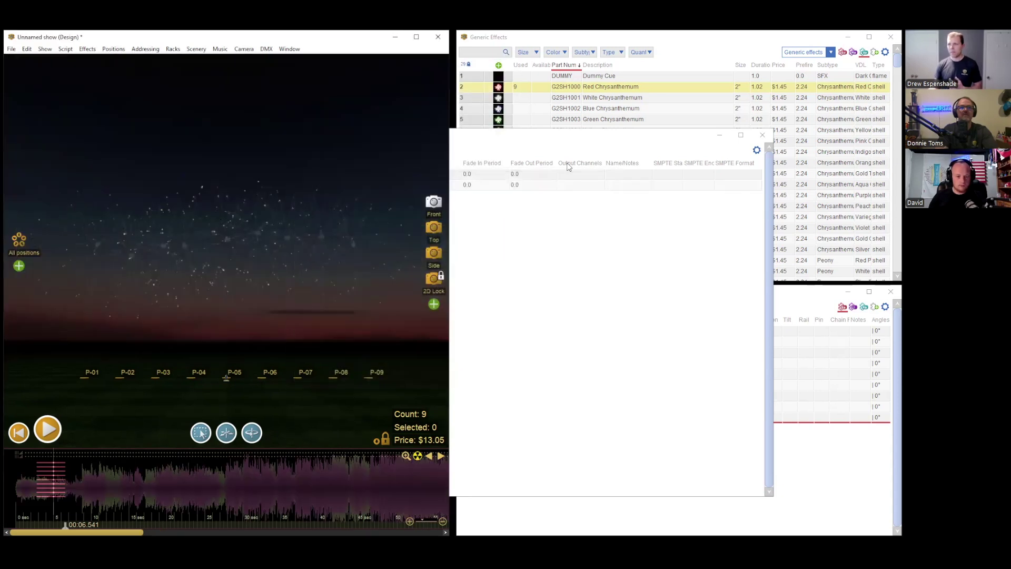
- Set the volume of the Tequila song to 5 in the Songs window, moving that window clear of the timeline
click(437, 174)
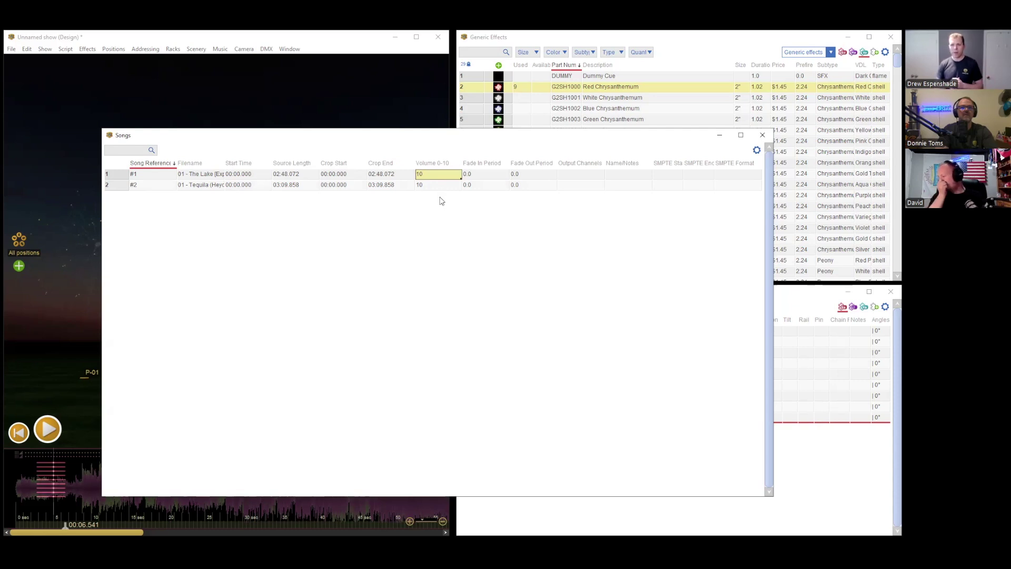
drag(453, 135, 519, 125)
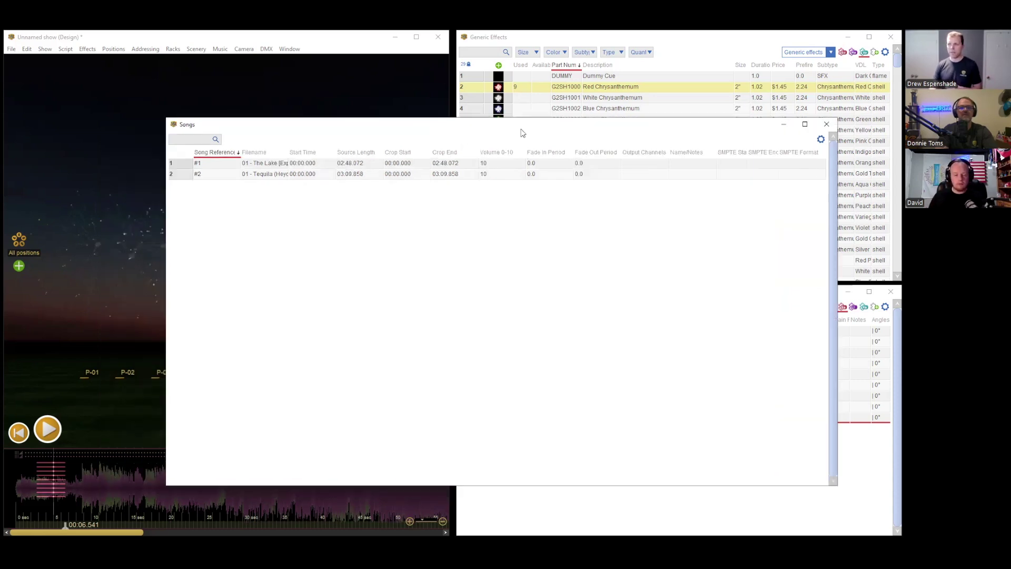
click(125, 482)
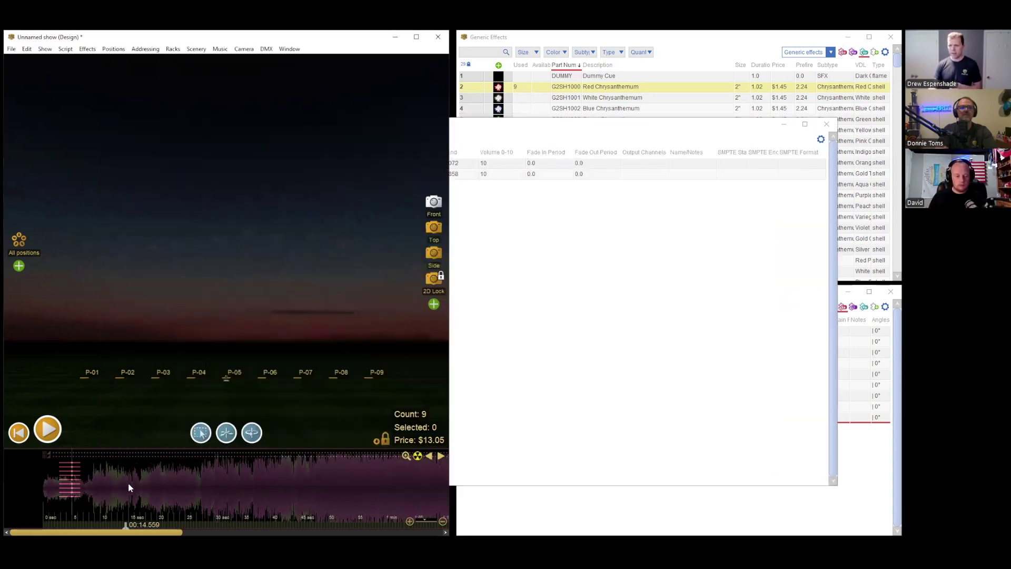
scroll(292, 511, down, 3)
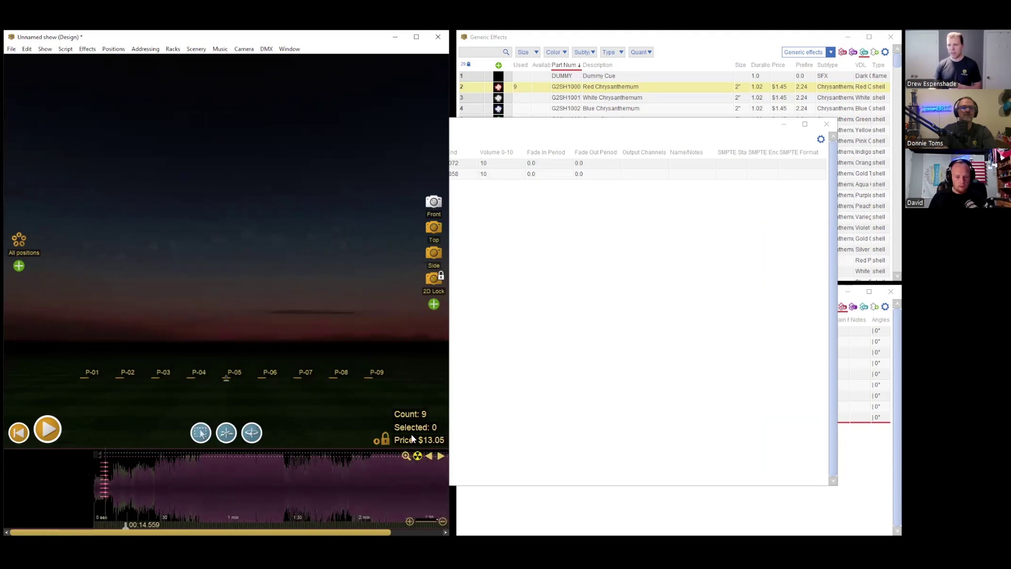
click(492, 174)
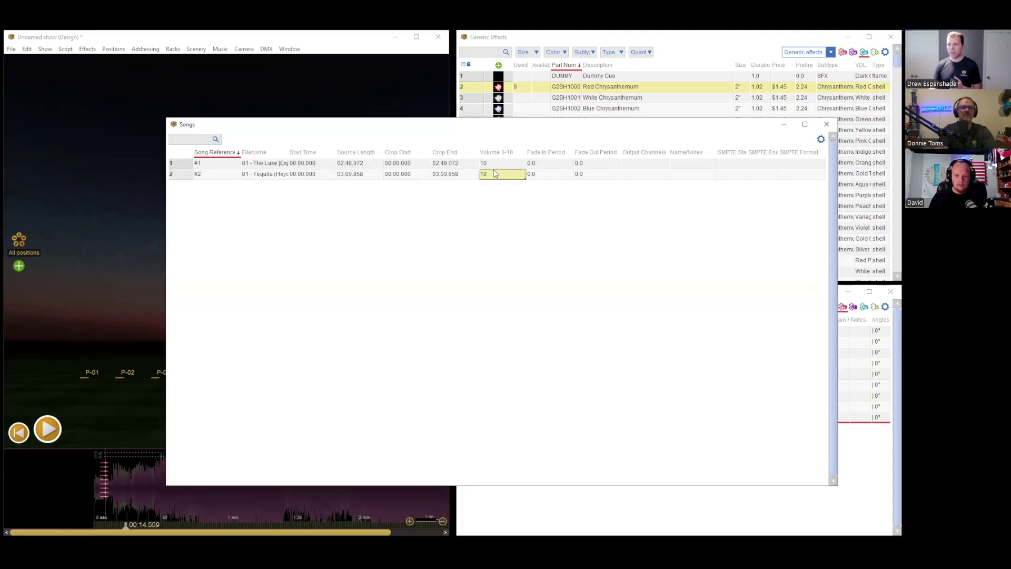
text(5)
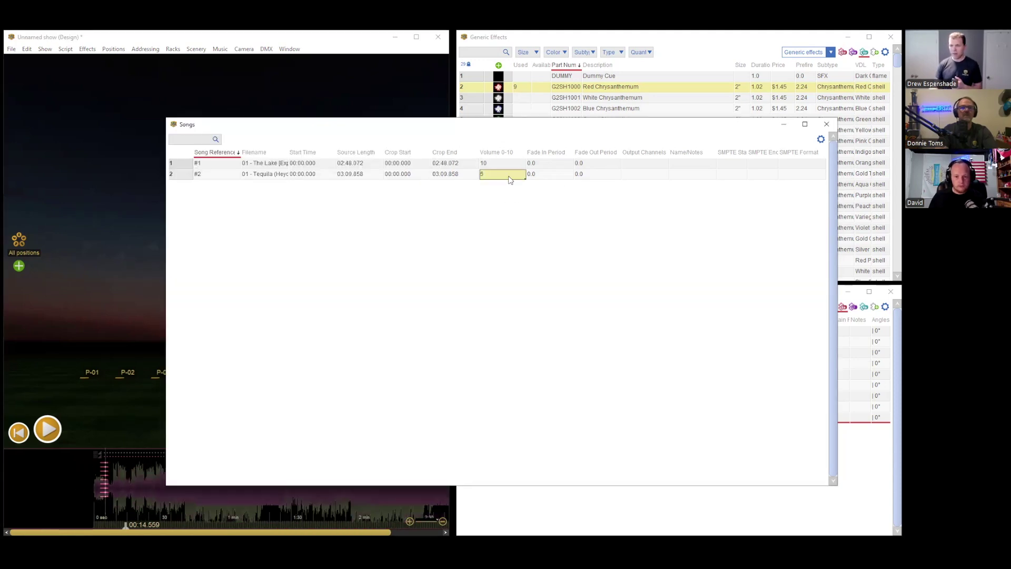
click(308, 510)
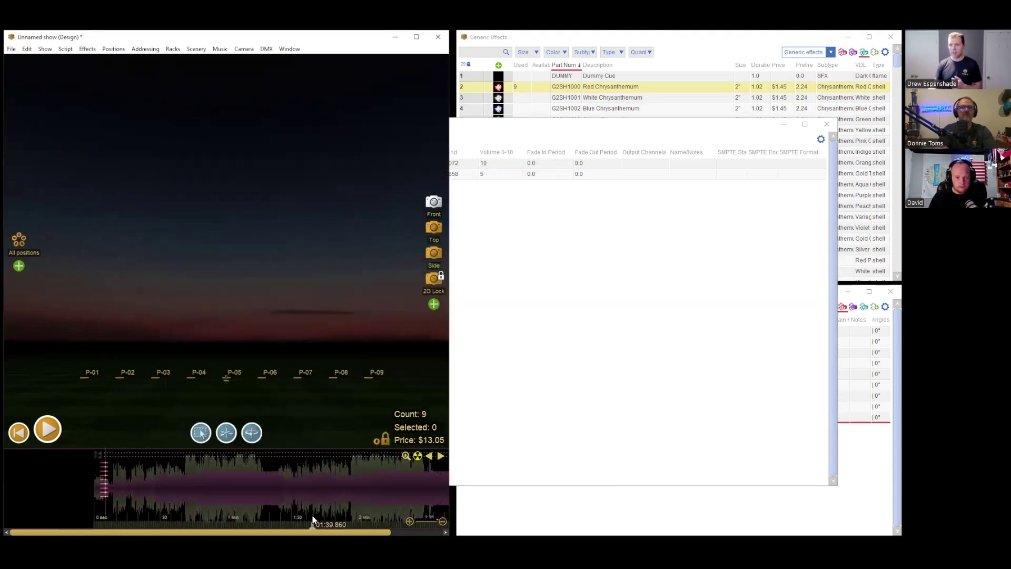
- Undo and redo the Tequila volume change to compare the waveforms, and close the Songs window
click(335, 484)
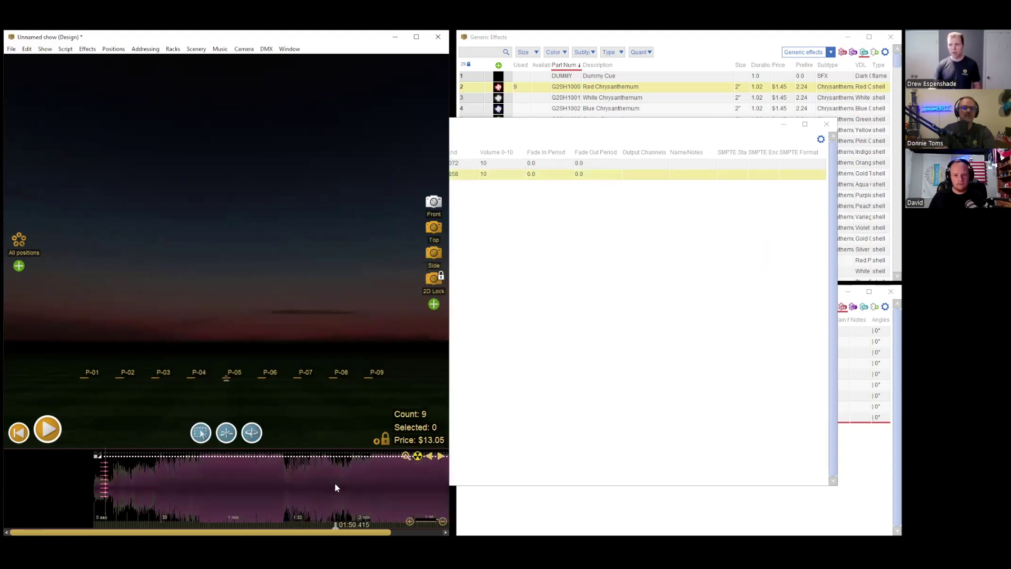
key(ctrl+y)
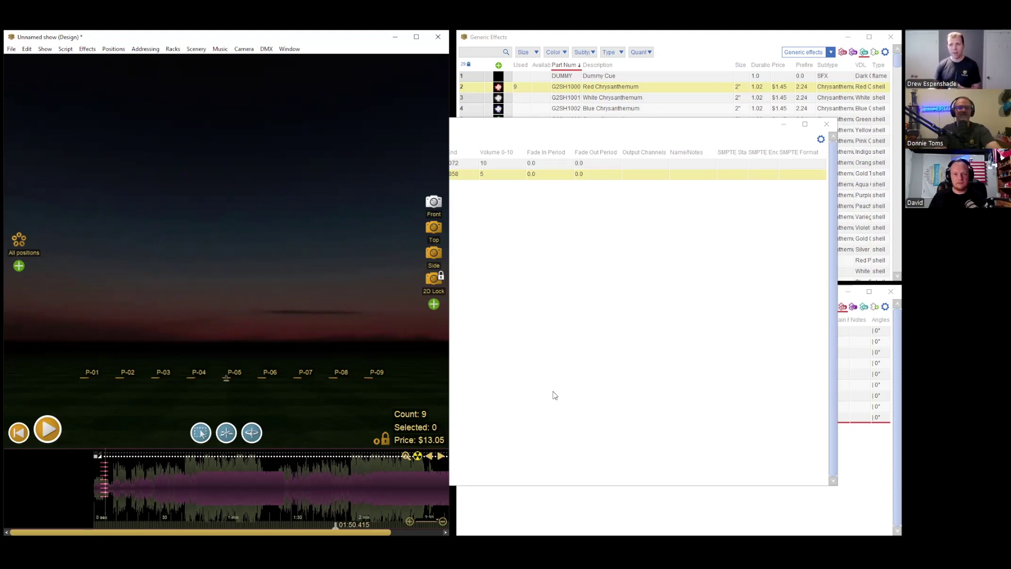
click(551, 343)
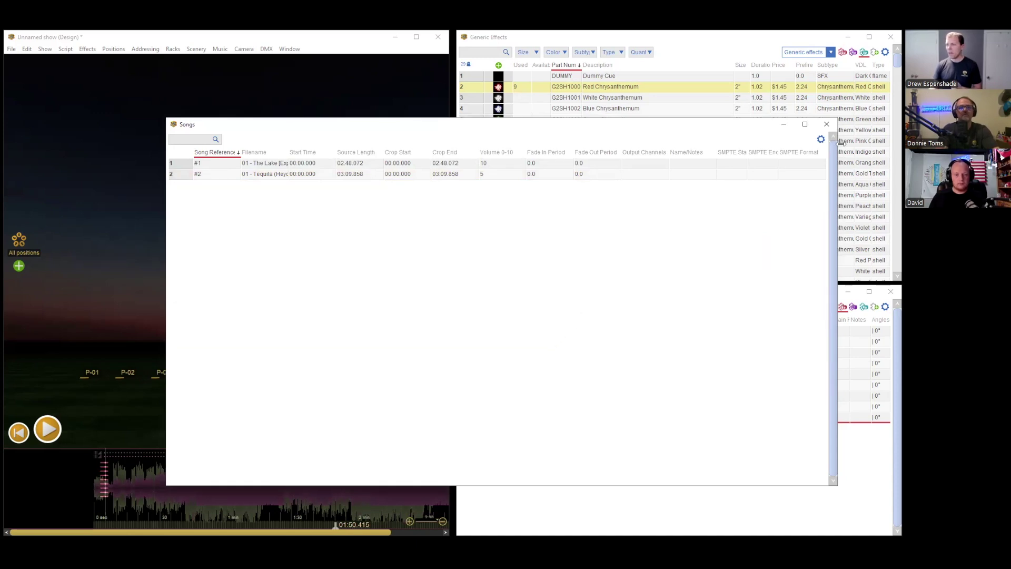
click(826, 124)
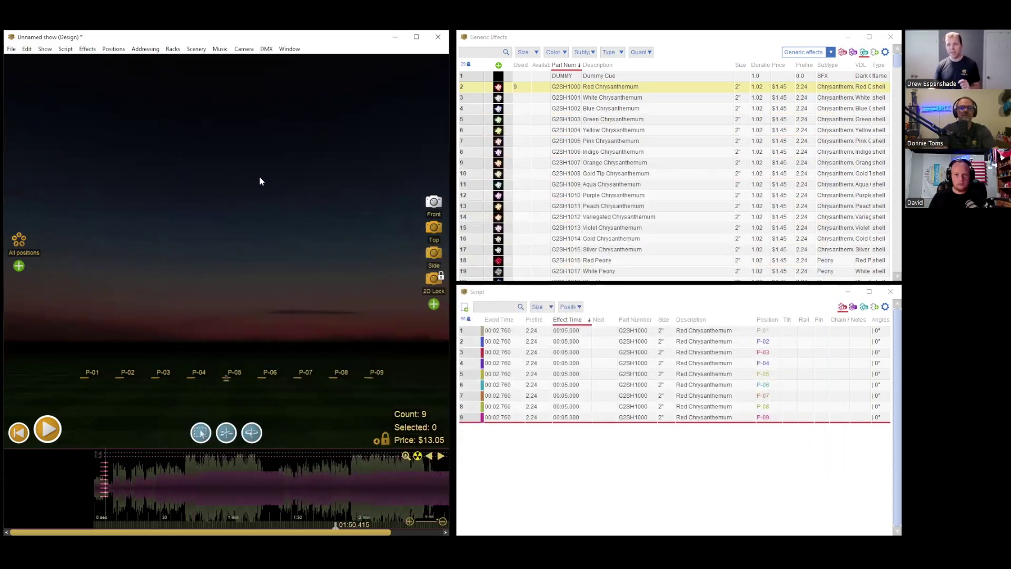
- Set the song audio volume to .5 in the render settings and accept them
click(10, 49)
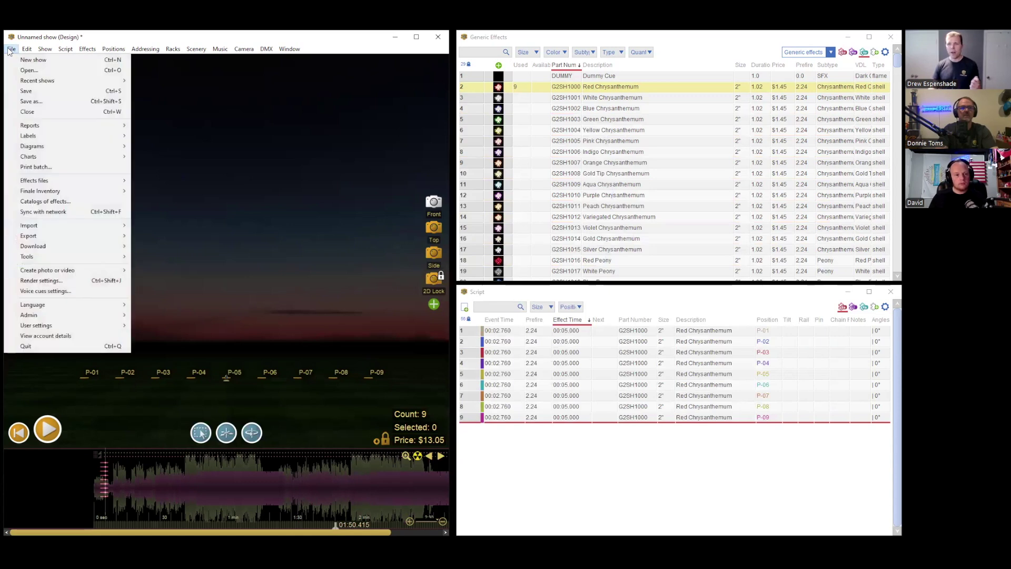
click(107, 283)
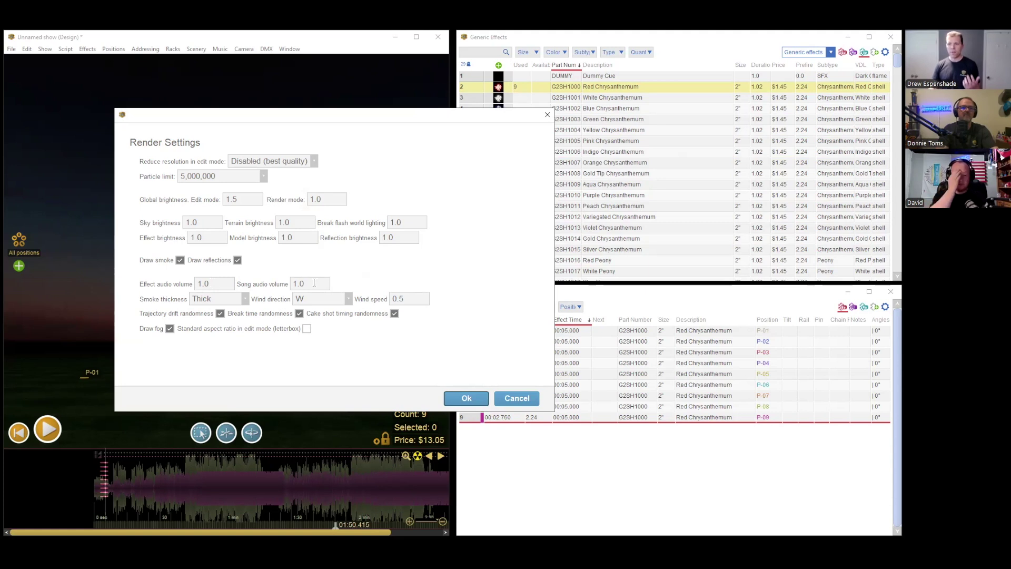
click(210, 283)
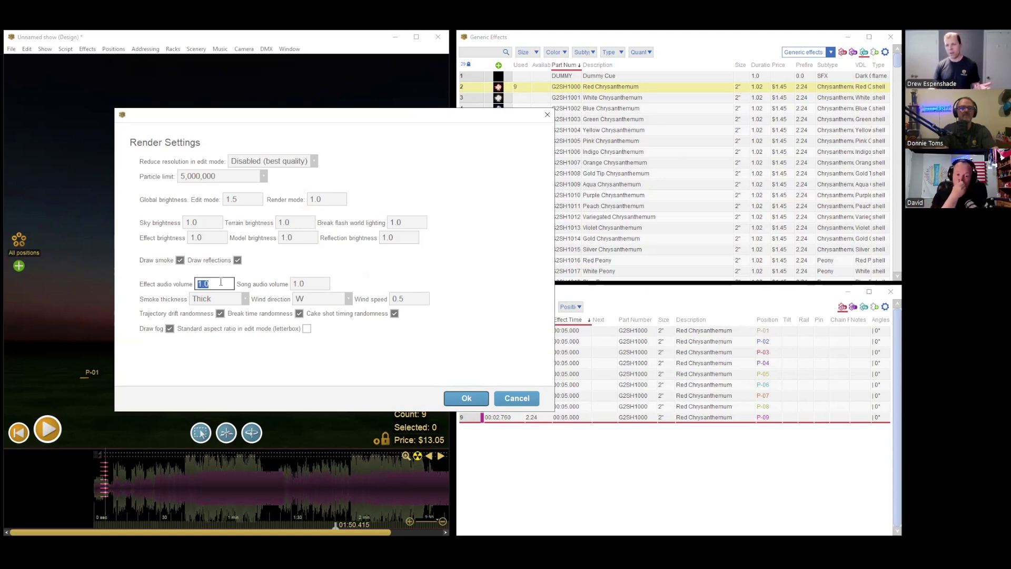
click(313, 279)
click(213, 282)
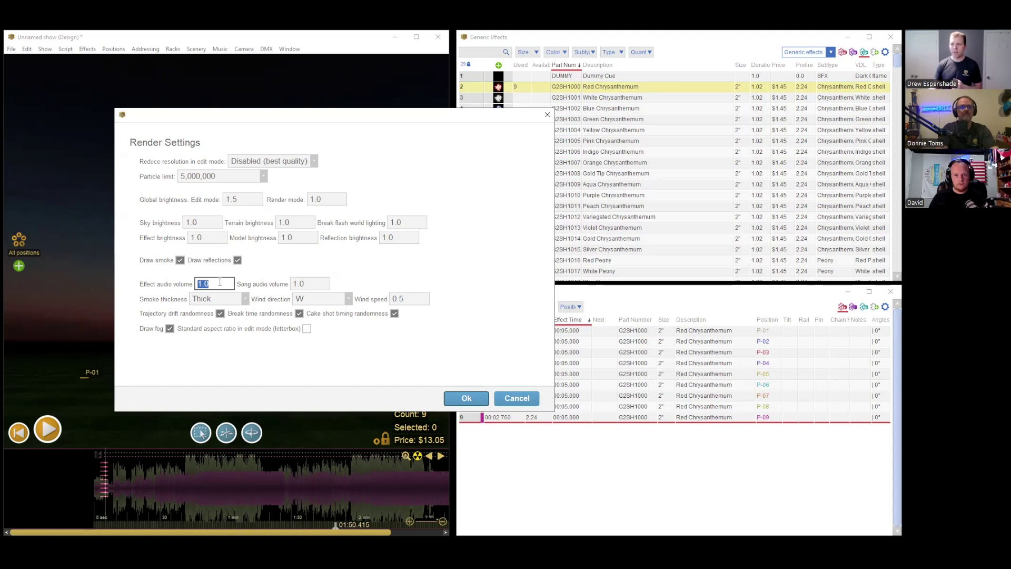
click(316, 280)
text(.5)
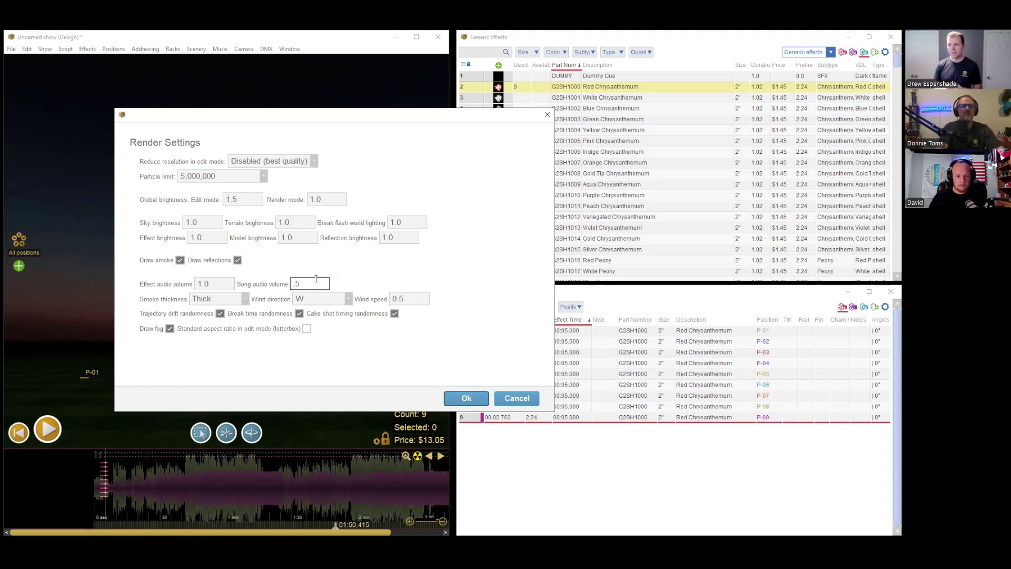
click(229, 283)
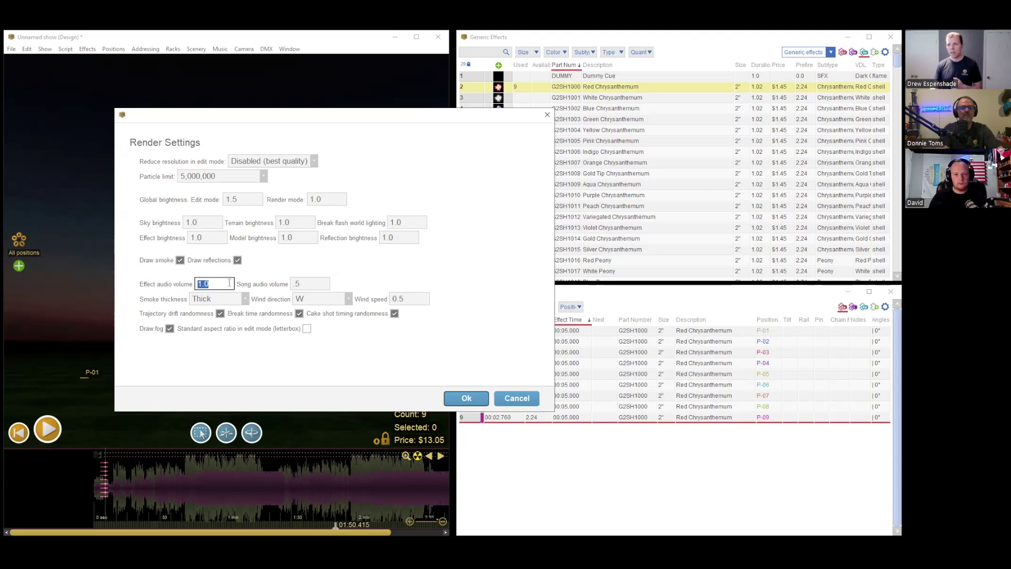
click(471, 399)
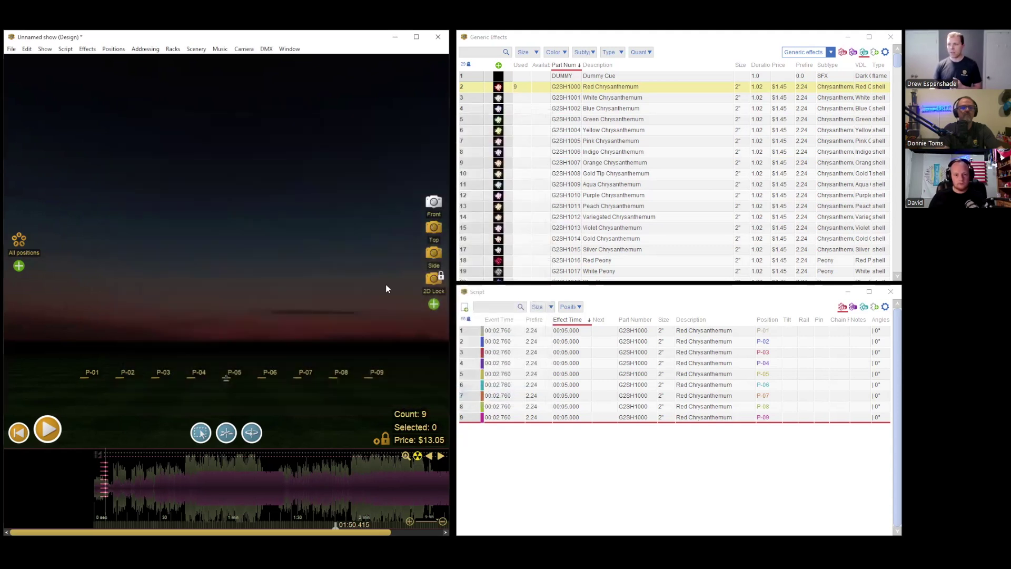
- Delete the Tequila song from the show in the Songs window and close that window
click(289, 48)
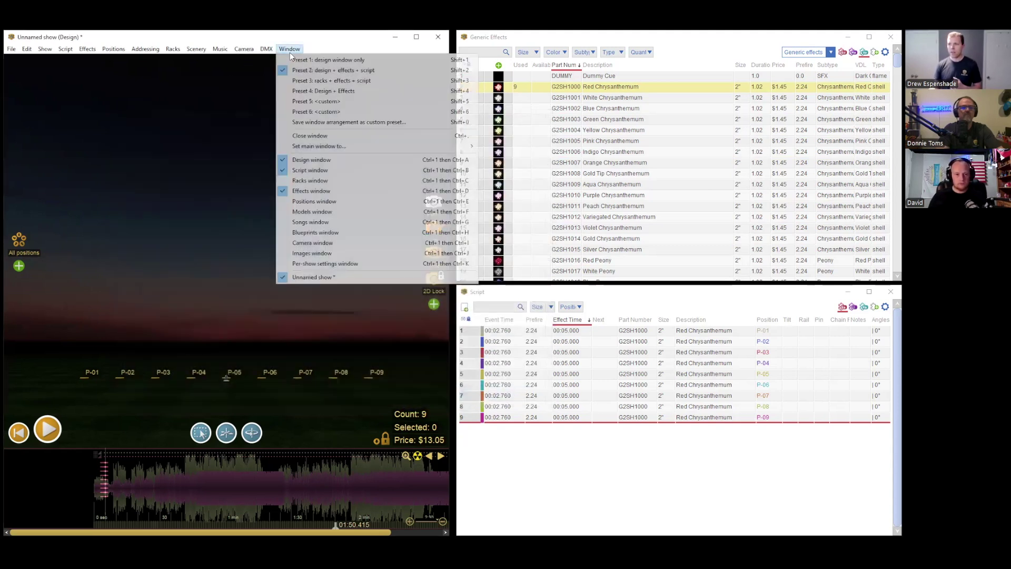
click(350, 224)
click(184, 175)
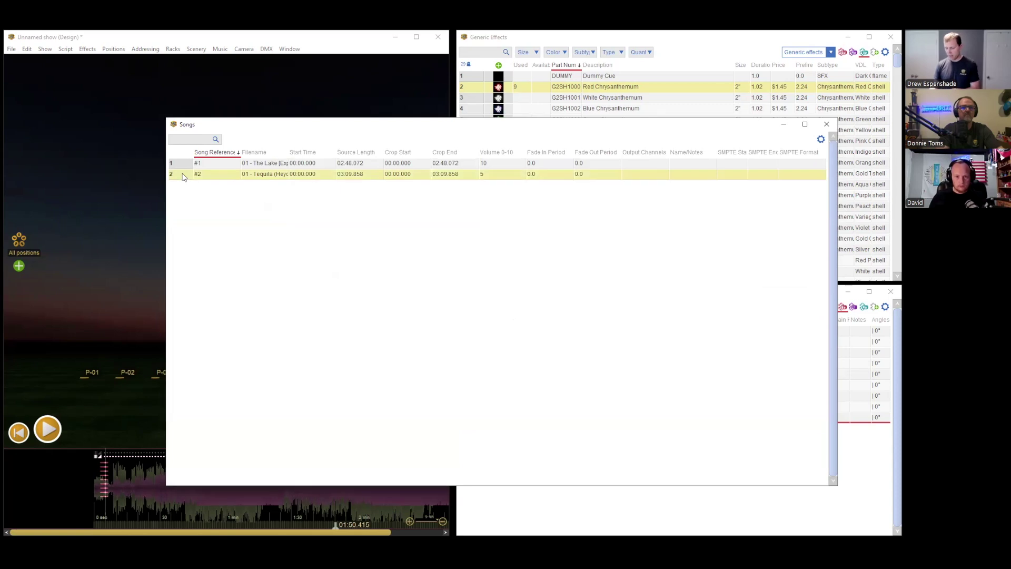
key(Delete)
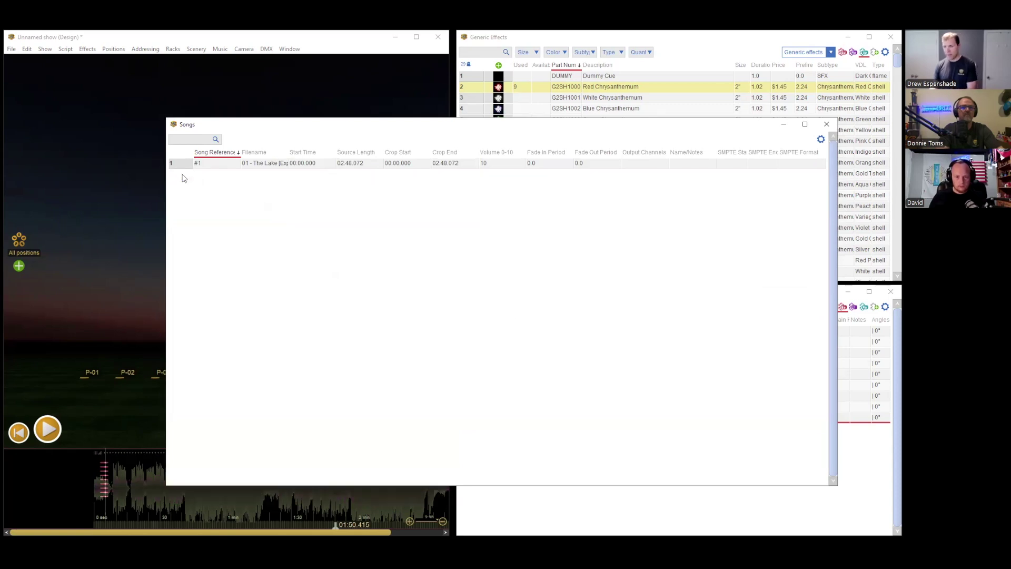
click(833, 124)
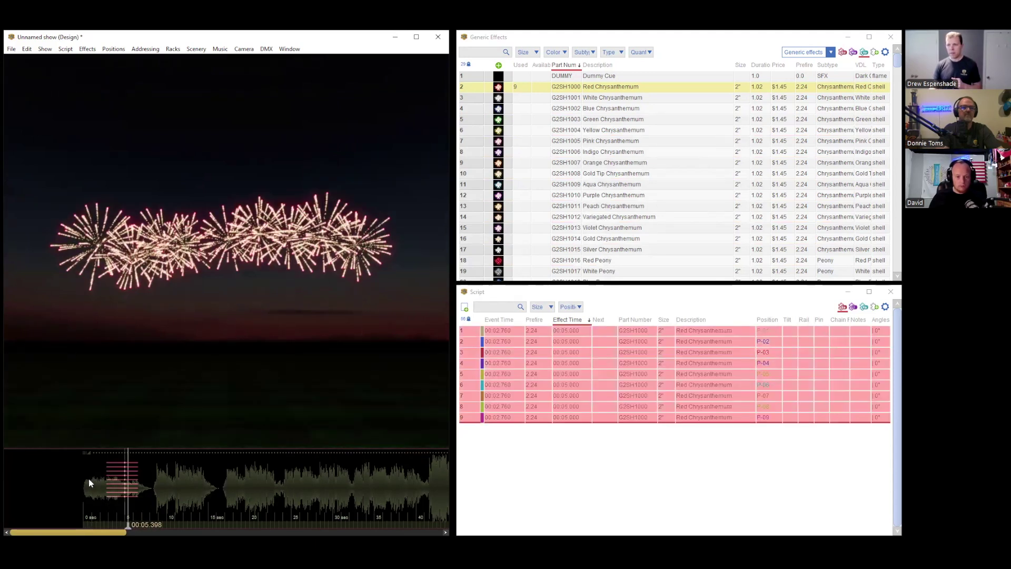
- Pause the show playback, view the shell bursts from a distant camera position, and restore the front view
key(space)
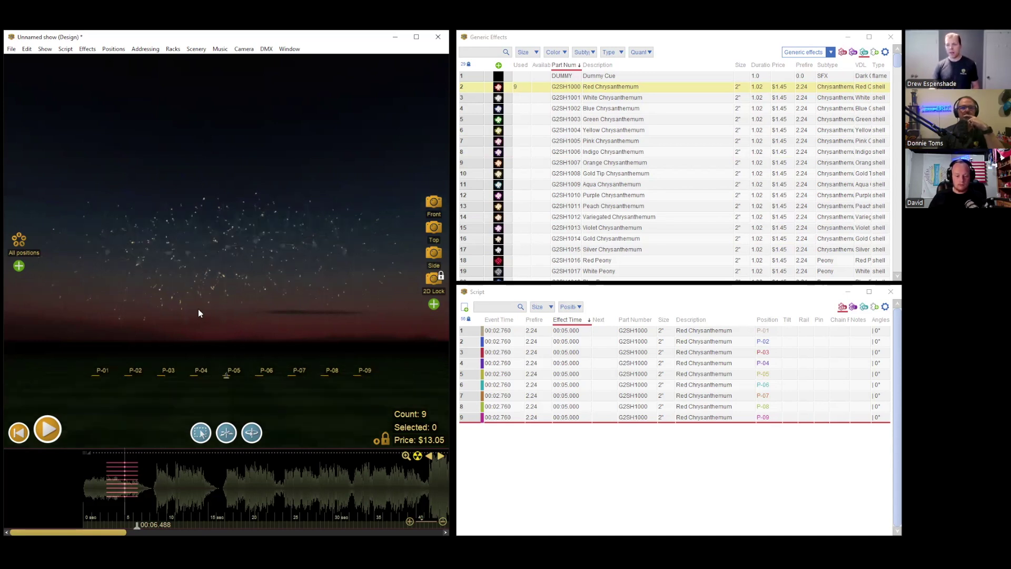
scroll(210, 312, down, 5)
mouse_move(214, 312)
middle_down()
mouse_move(251, 311)
mouse_move(219, 322)
middle_up()
mouse_move(219, 323)
right_down()
mouse_move(266, 309)
mouse_move(214, 323)
right_up()
scroll(221, 320, down, 4)
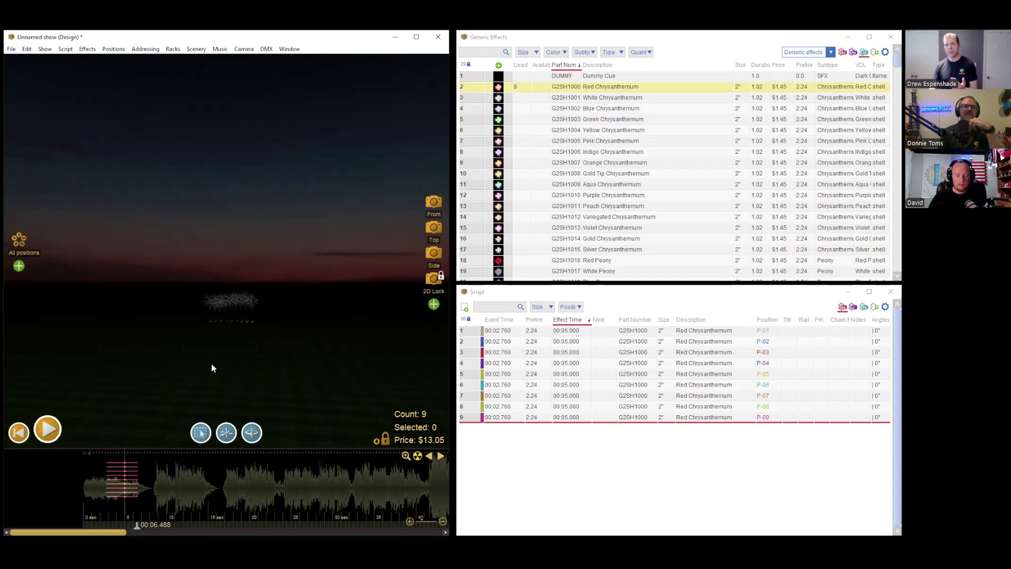
click(433, 203)
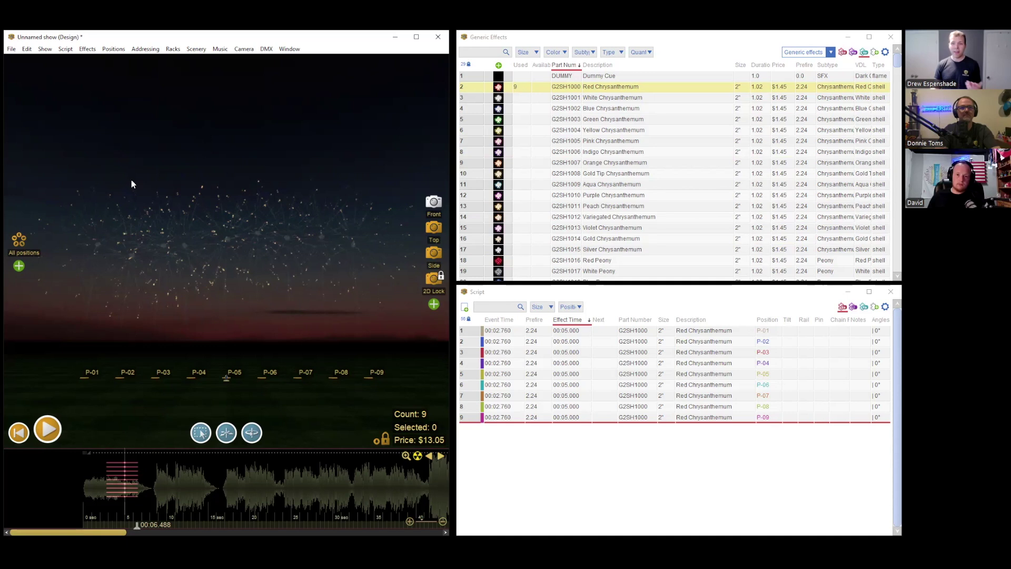
- Turn off the "Disable speed of sound delay" option in the show settings
click(43, 49)
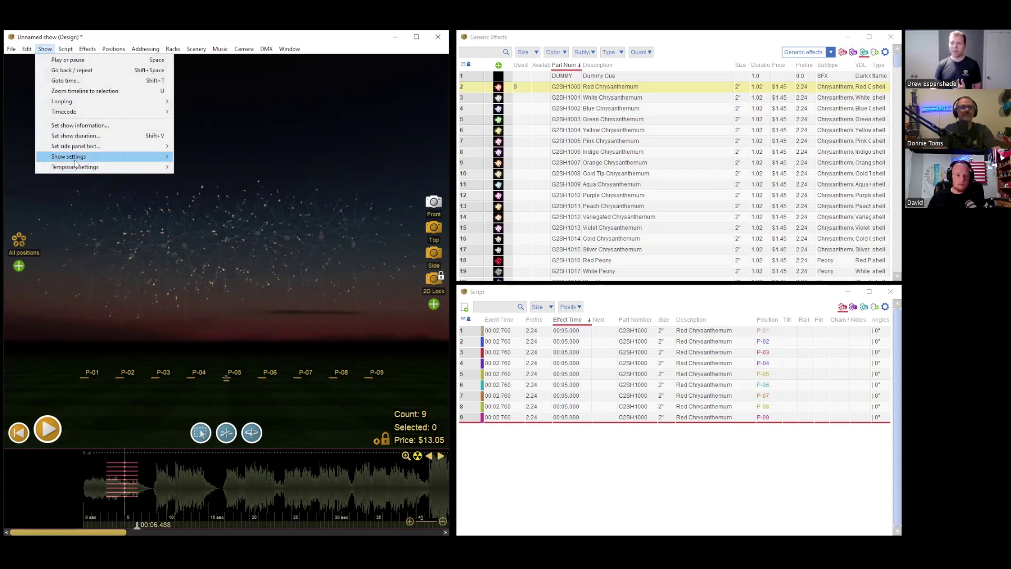
mouse_move(69, 157)
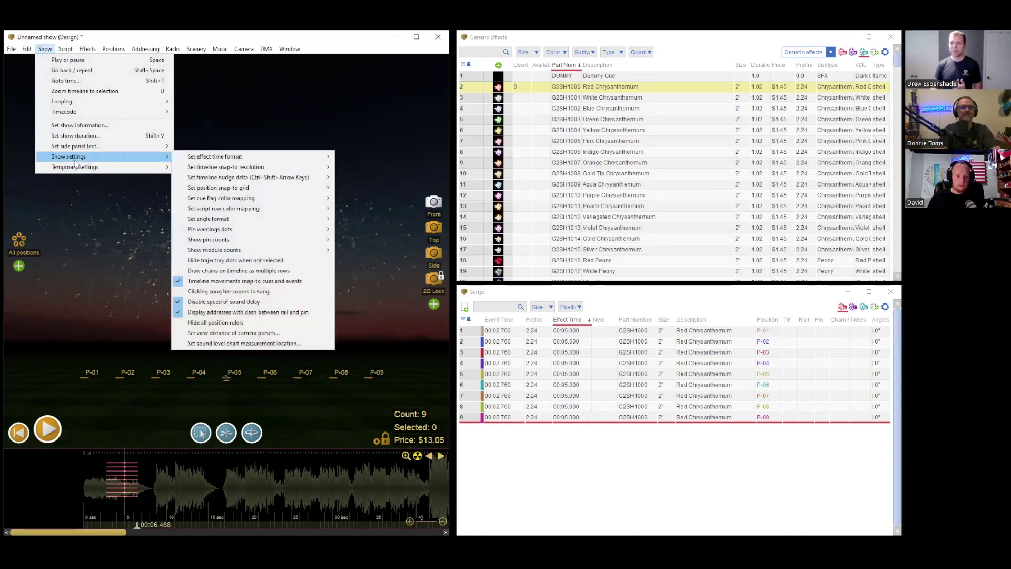
click(277, 303)
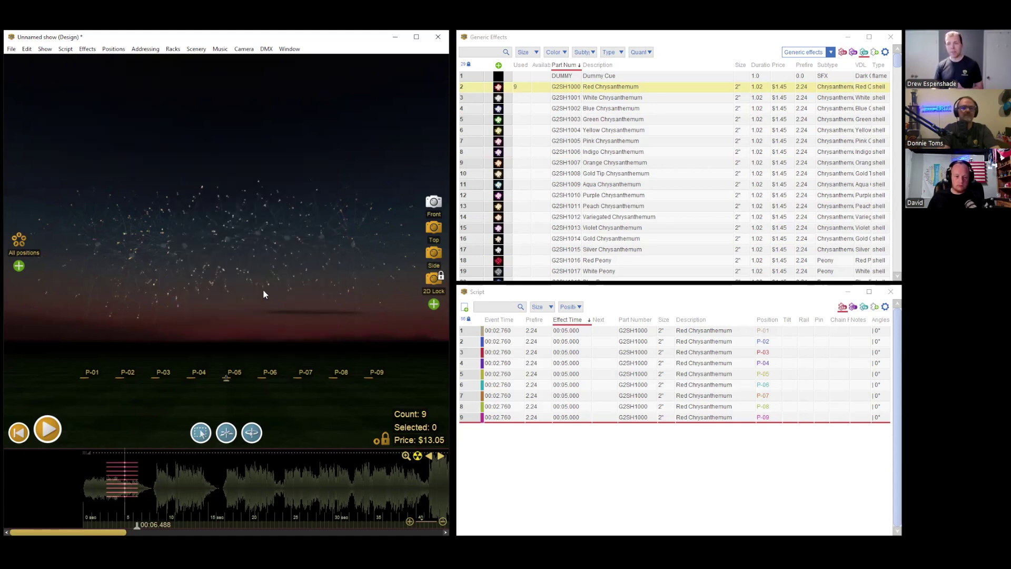
- Play the Red Chrysanthemum volley from the front view and from a distant camera, and restore the front view
click(103, 504)
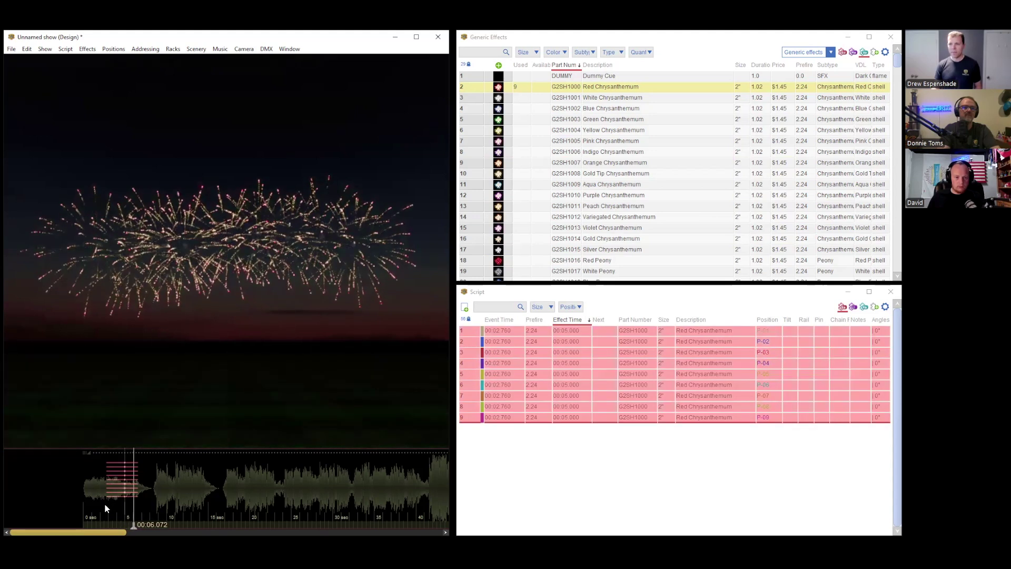
scroll(235, 330, down, 5)
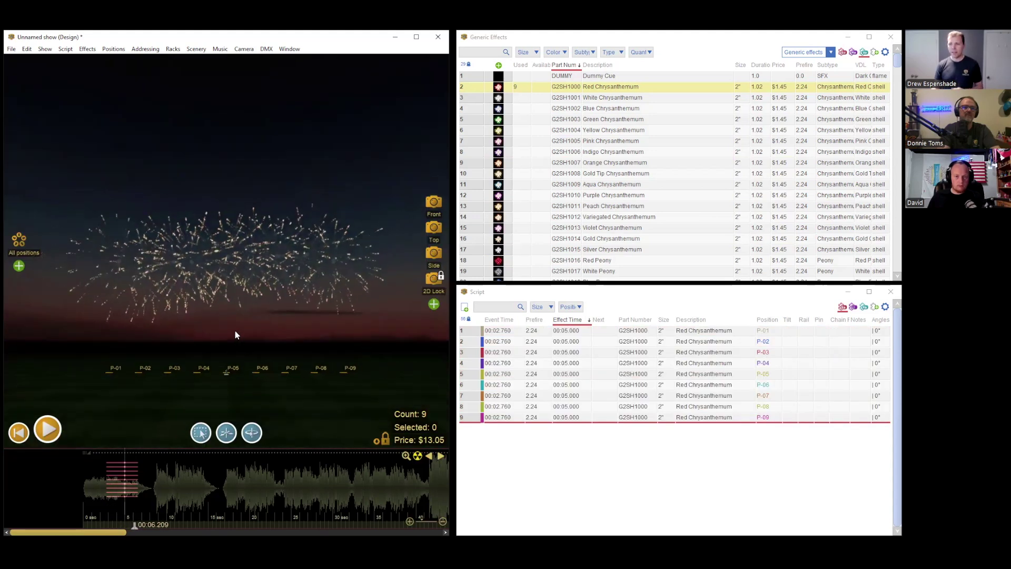
scroll(234, 330, down, 5)
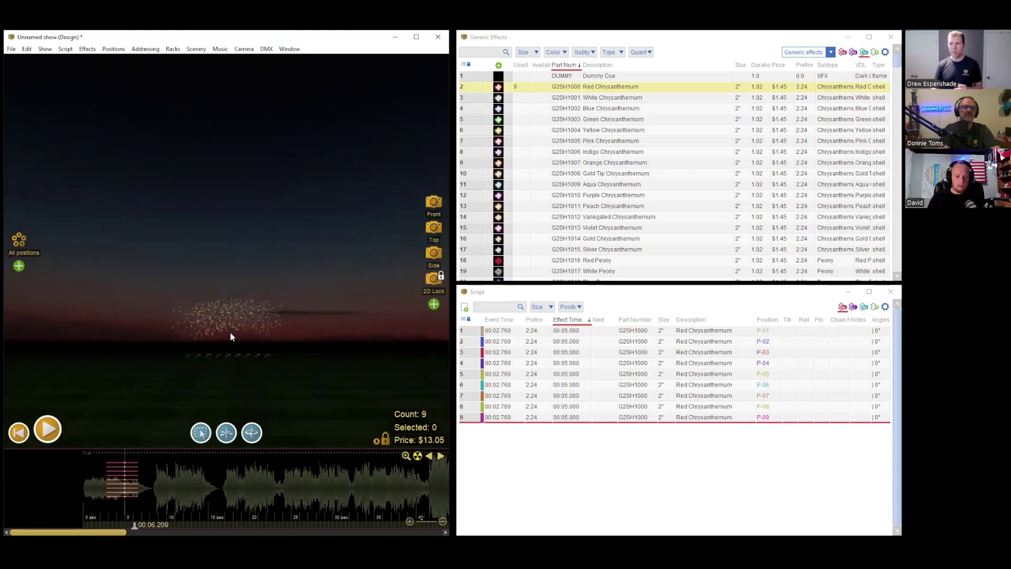
click(97, 492)
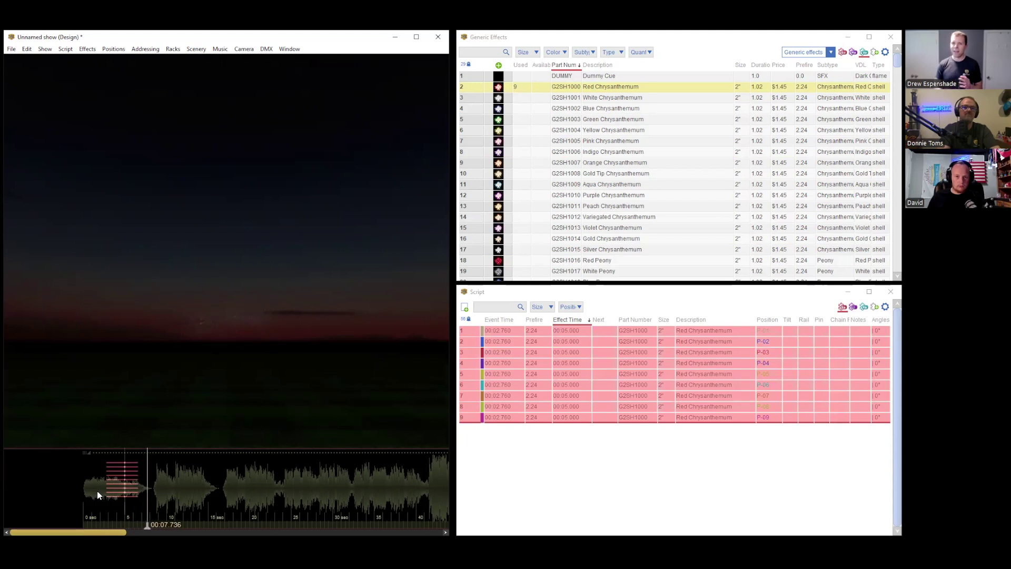
key(space)
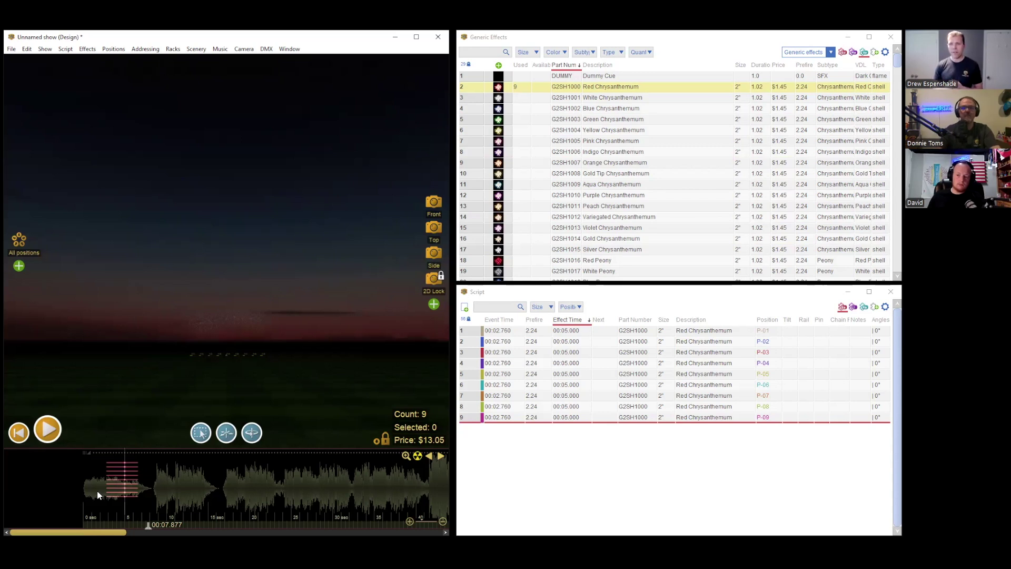
click(434, 202)
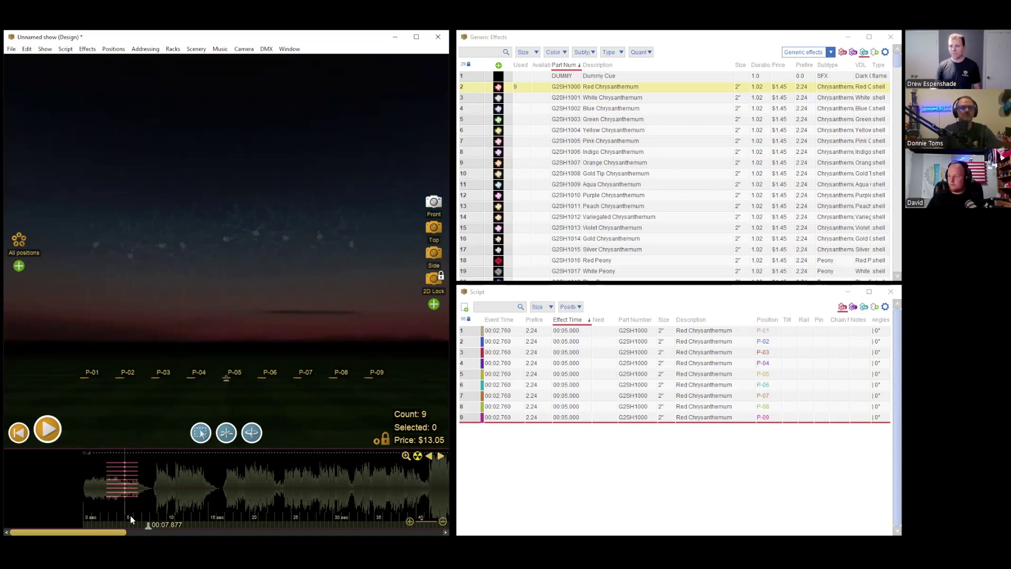
- Set the pin warning dots to "Based on events" and dismiss their explanation, with the playhead at 00:06.264
click(118, 508)
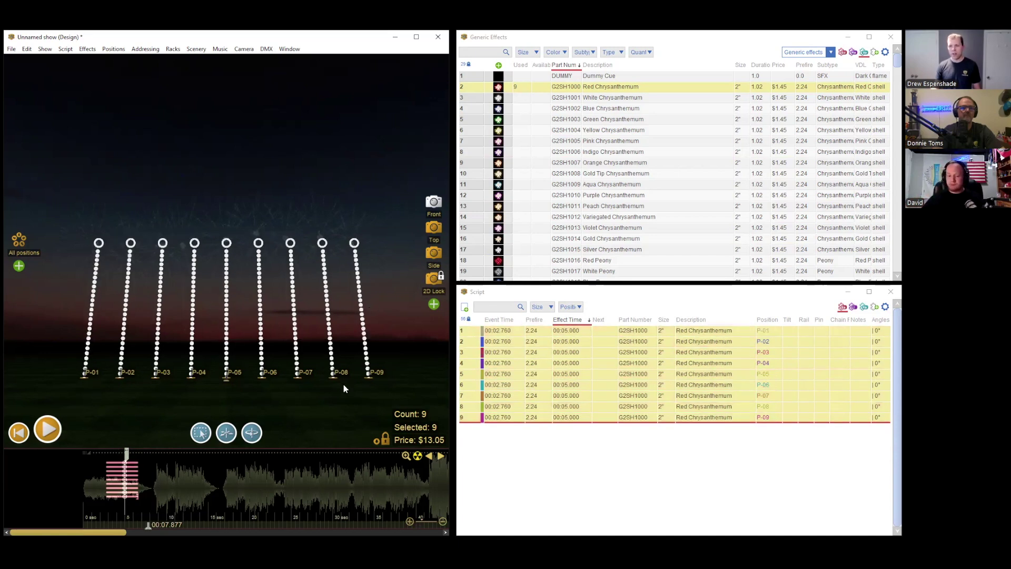
click(135, 509)
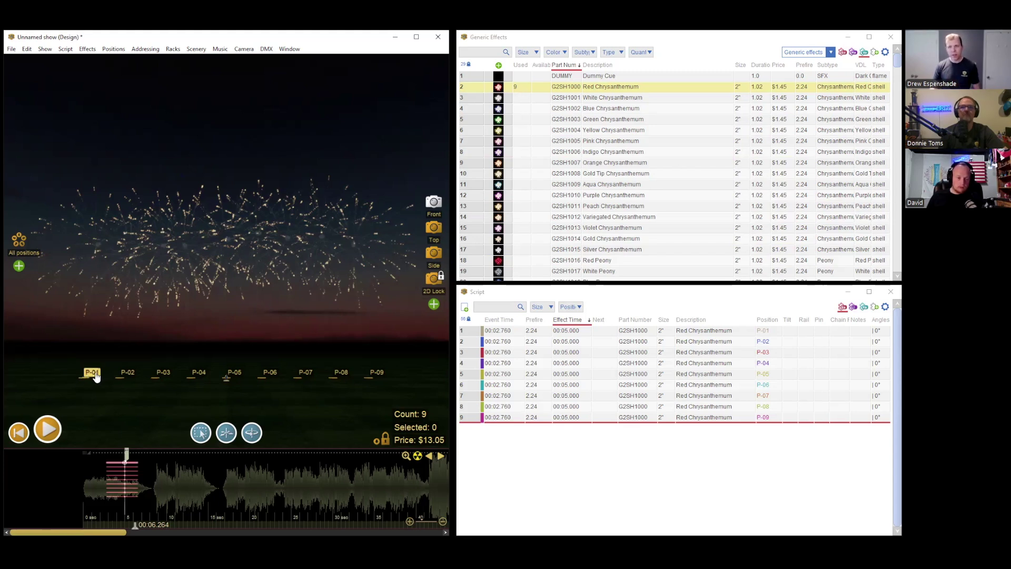
click(45, 48)
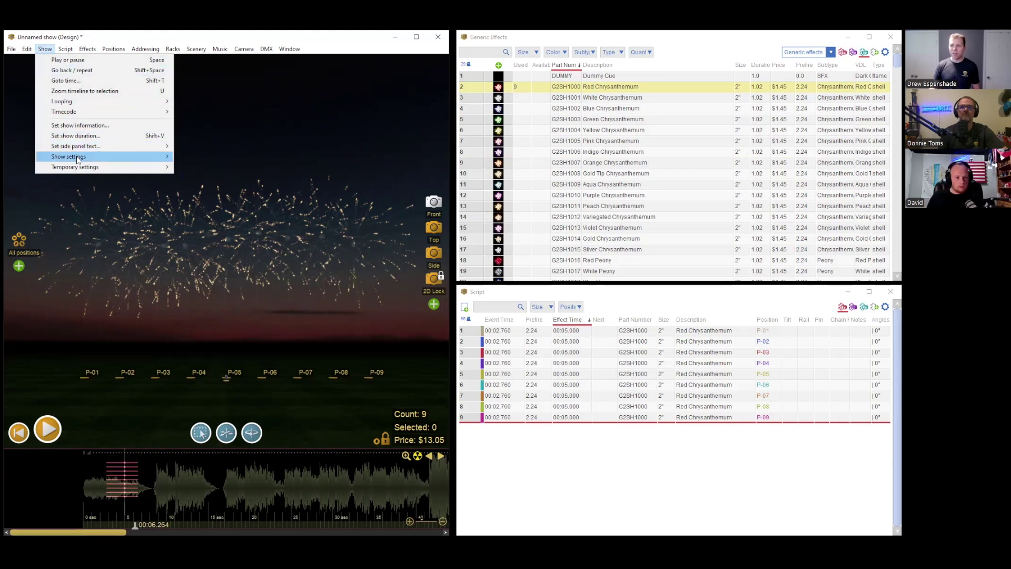
mouse_move(77, 155)
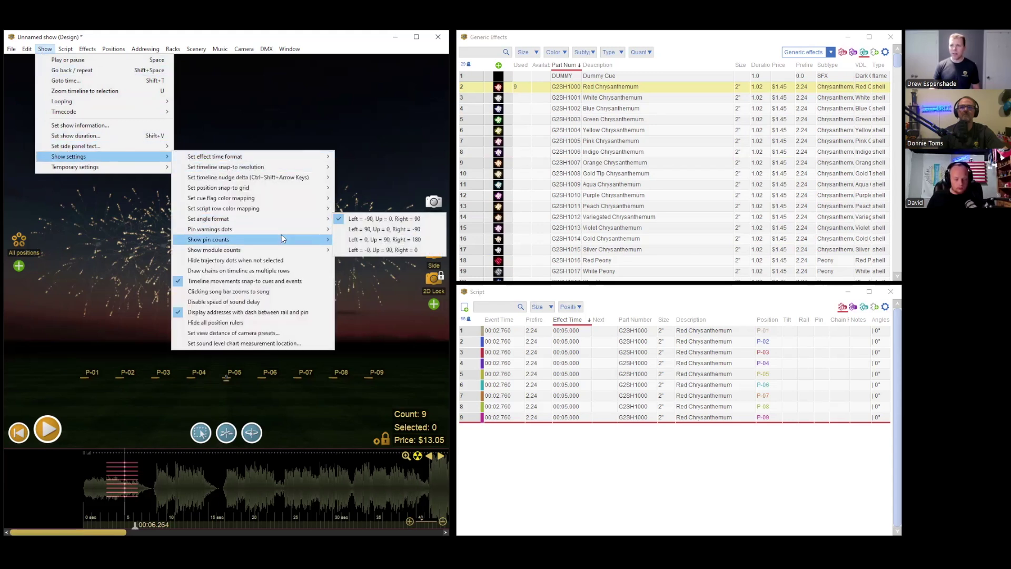
mouse_move(281, 229)
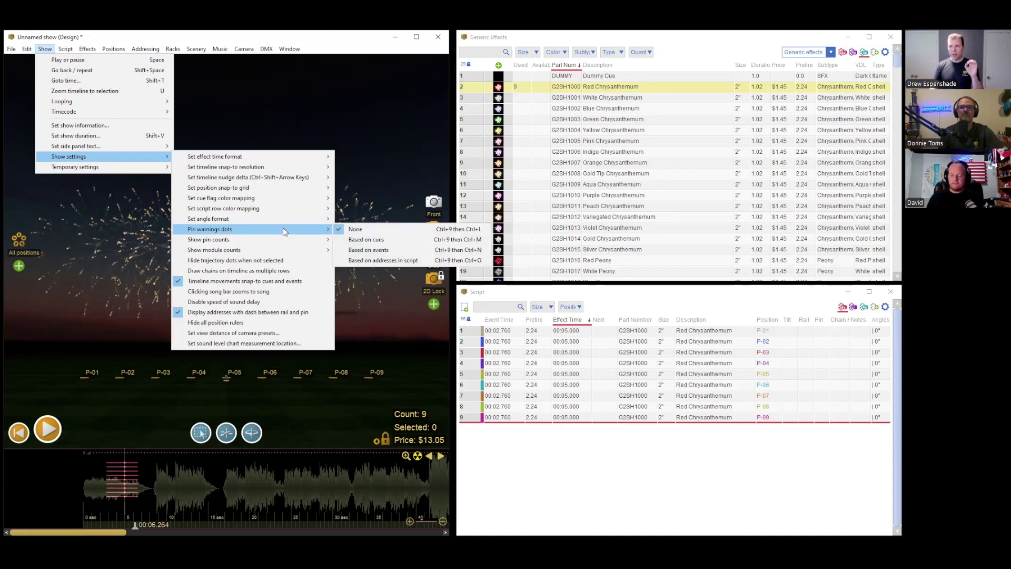
click(395, 249)
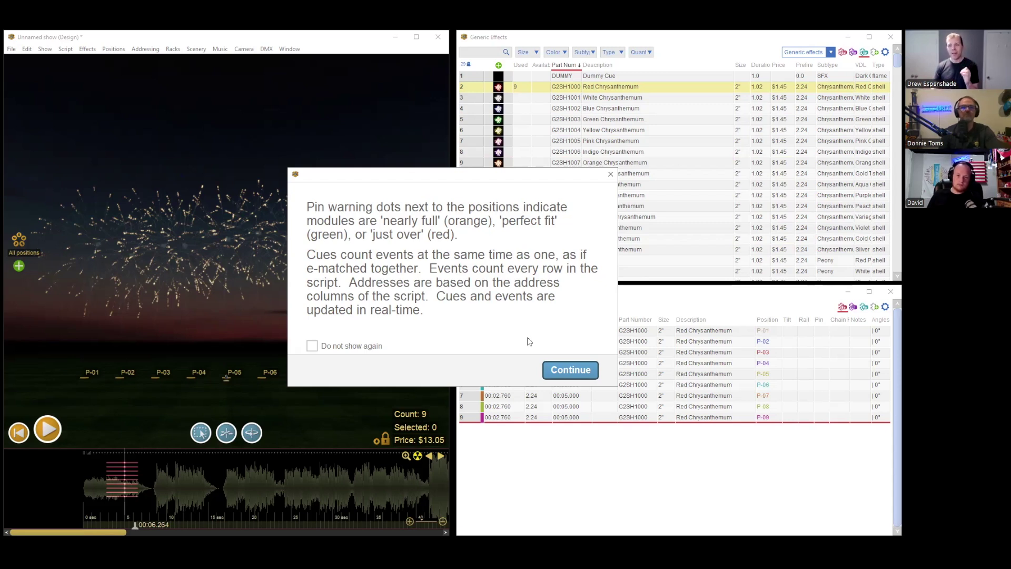
click(570, 370)
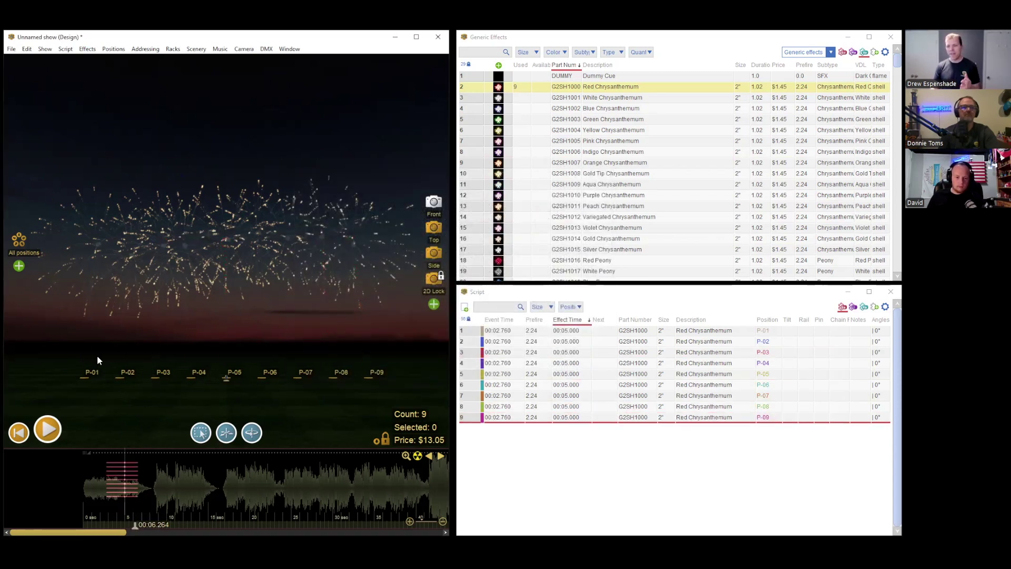
- Copy the nine-shell Red Chrysanthemum volley and paste it on the timeline at about 7.7 s and 10.2 s
drag(110, 516, 131, 507)
key(ctrl+c)
click(147, 510)
key(ctrl+v)
click(167, 513)
key(ctrl+v)
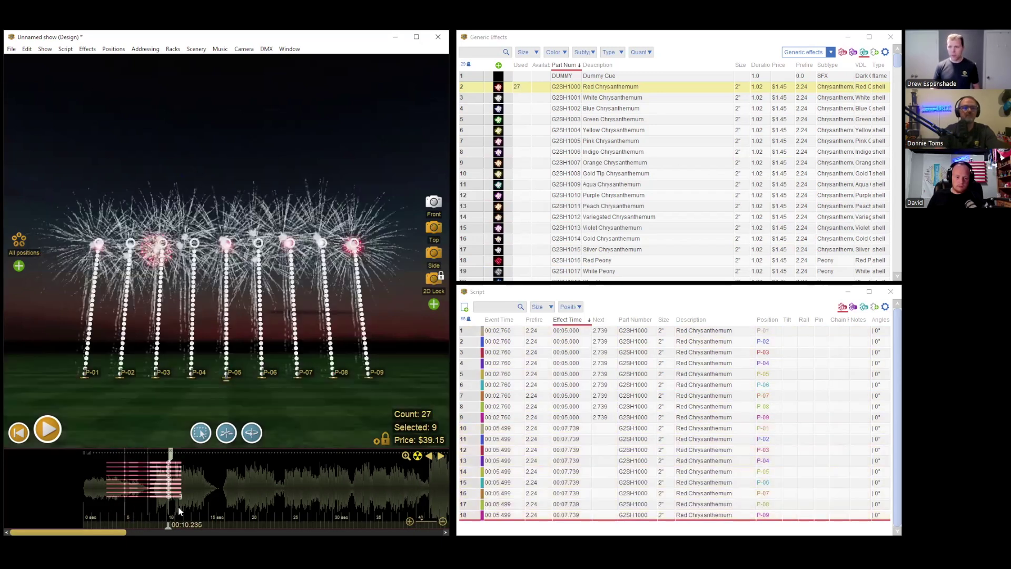
- Paste four more copies of the volley on the timeline at about 12.3, 13.8, 15.9 and 18.4 s
click(185, 507)
key(ctrl+v)
click(197, 506)
key(ctrl+v)
click(214, 505)
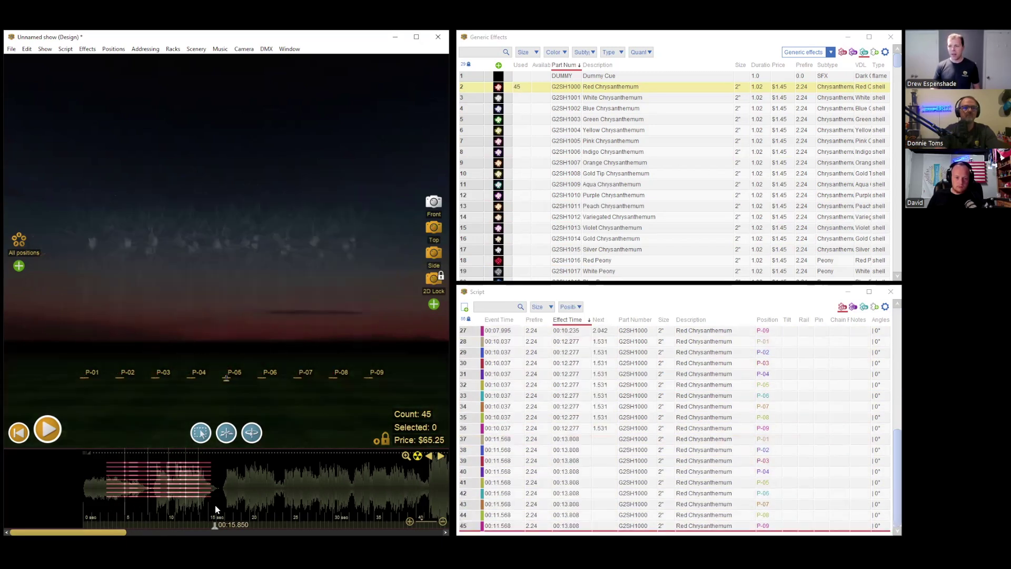
key(ctrl+v)
click(237, 505)
key(ctrl+v)
- Paste further copies of the nine-shell volley at about 21.3, 24.4, 27.9 and 34.4 s
click(261, 504)
key(ctrl+v)
click(285, 504)
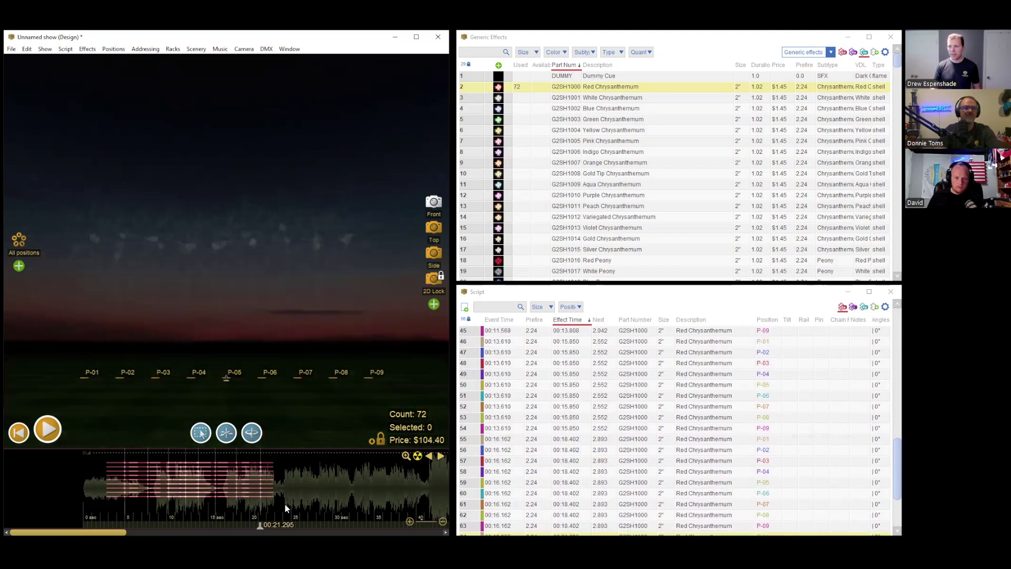
key(ctrl+v)
click(315, 504)
key(ctrl+v)
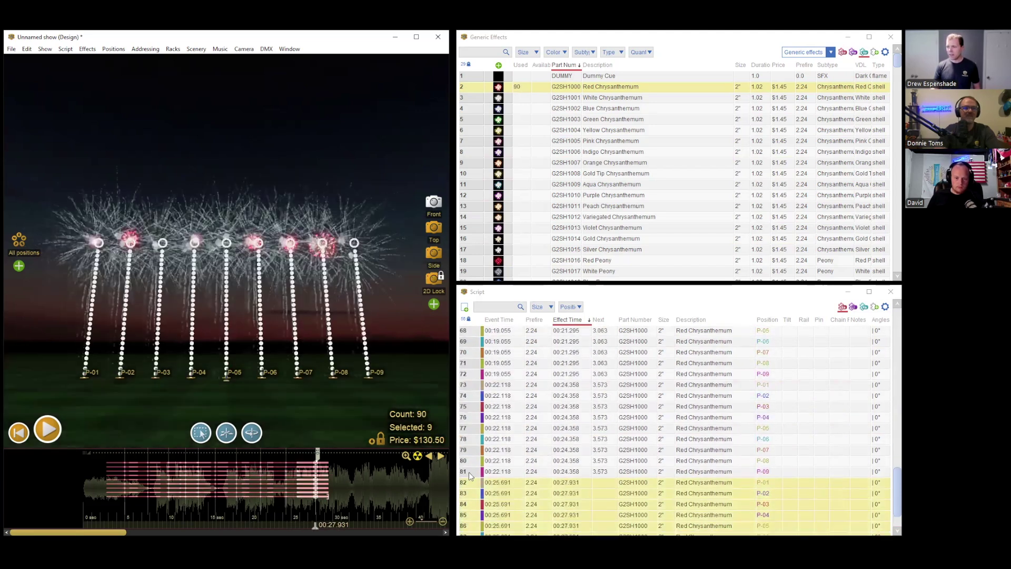
scroll(356, 500, down, 3)
click(335, 507)
key(ctrl+v)
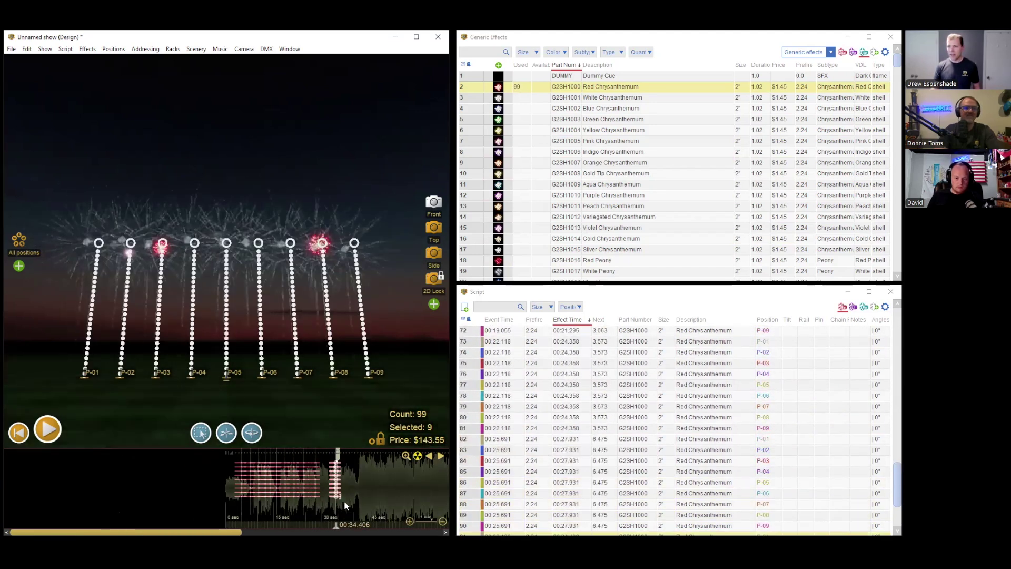
- Paste four more copies of the nine-shell volley on the timeline at about 37.2, 42.1, 45.9 and 50.3 s
click(345, 500)
key(ctrl+v)
click(360, 499)
key(ctrl+v)
click(371, 496)
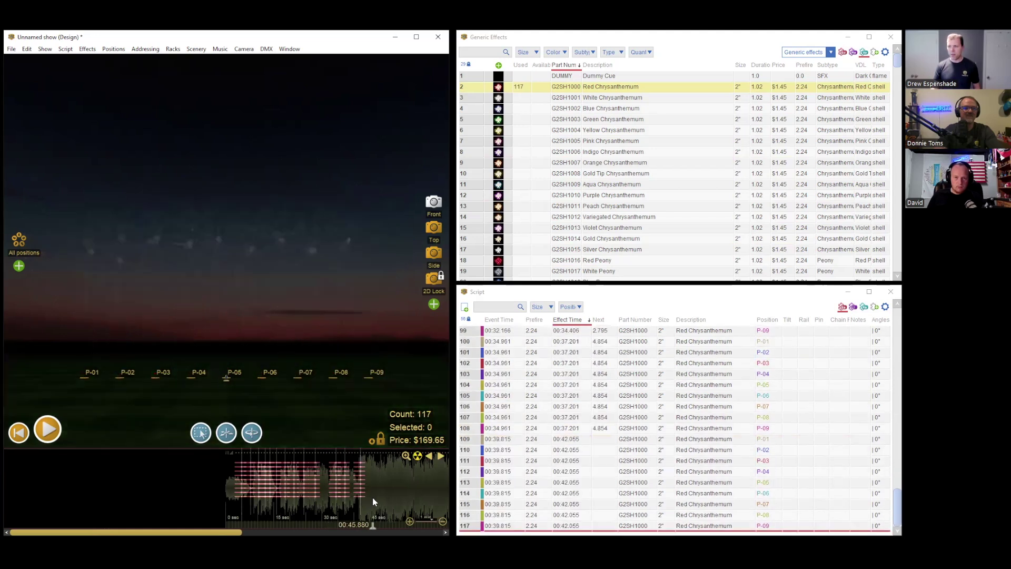
key(ctrl+v)
click(386, 494)
key(ctrl+v)
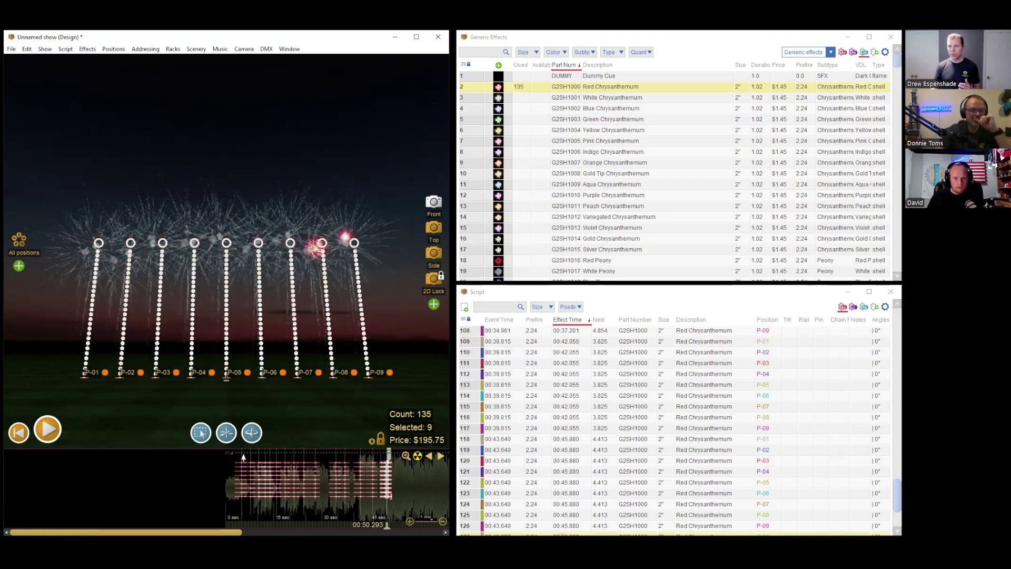
- Step through the first volleys on the timeline, ending with the one at about 12.3 s selected
scroll(387, 524, up, 2)
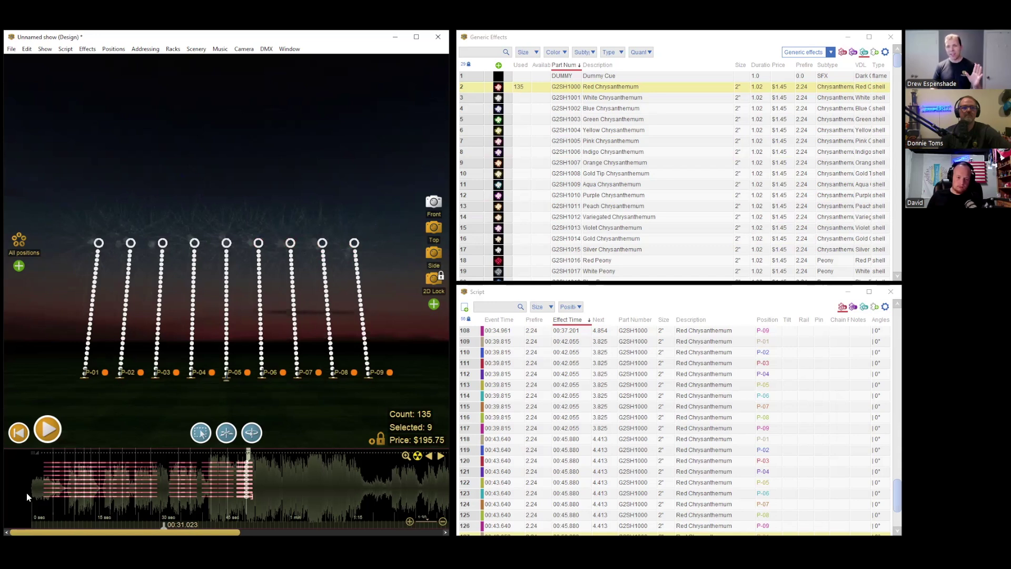
click(54, 485)
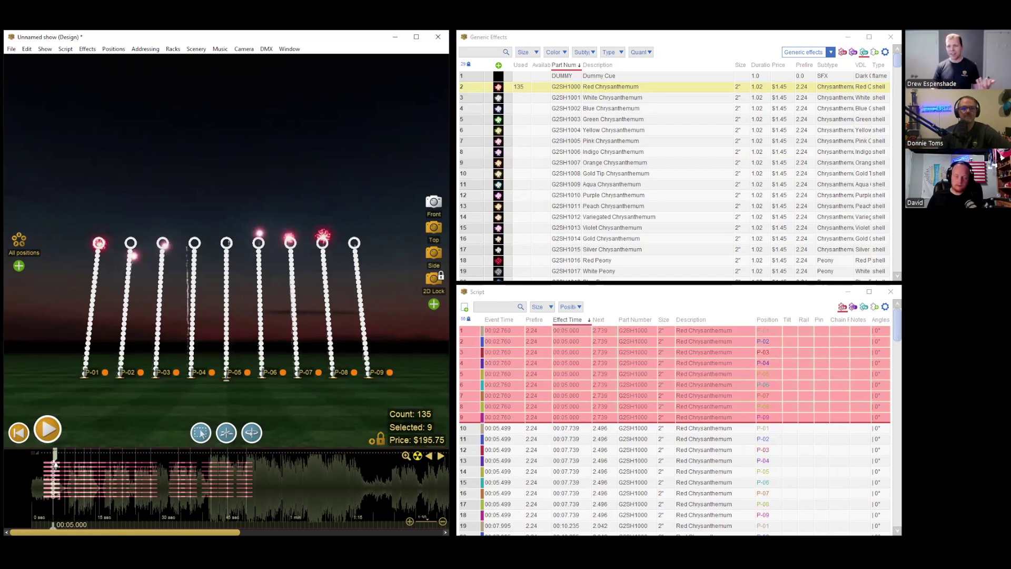
click(66, 465)
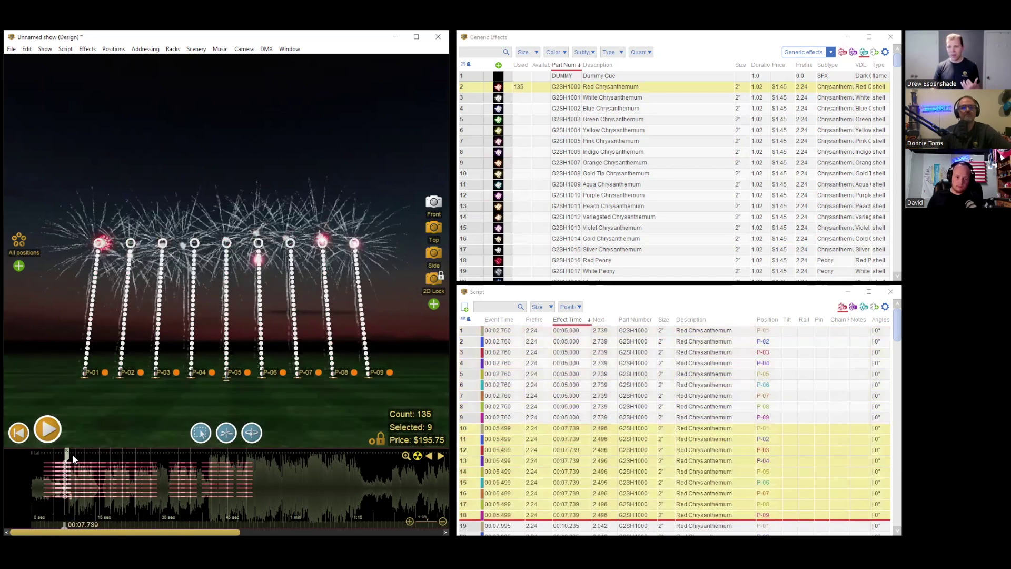
click(73, 455)
click(85, 454)
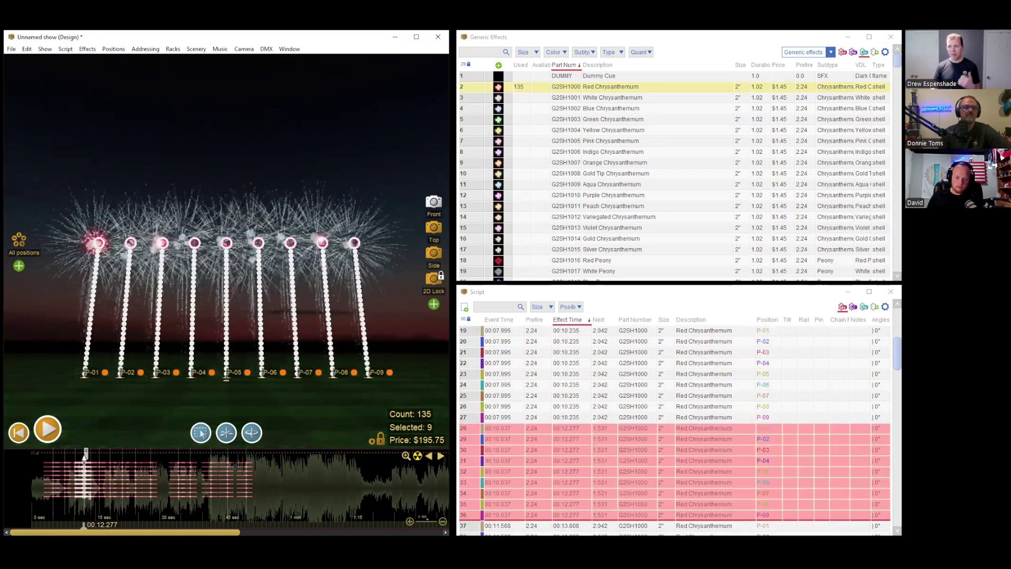
- Review the available pin warning dot options in the show settings, including counting by cues and by events
click(45, 48)
mouse_move(102, 156)
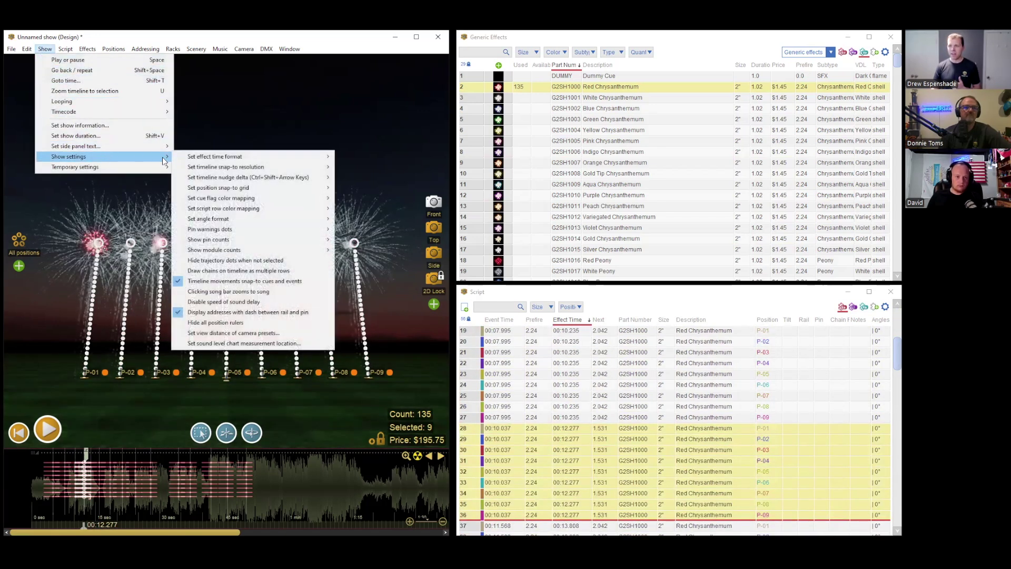
mouse_move(229, 159)
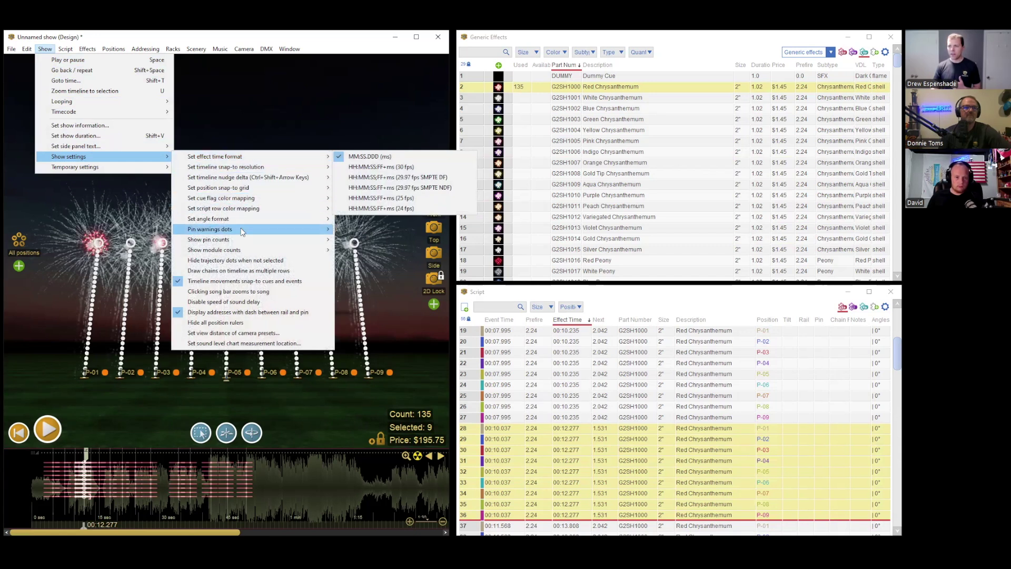
mouse_move(245, 230)
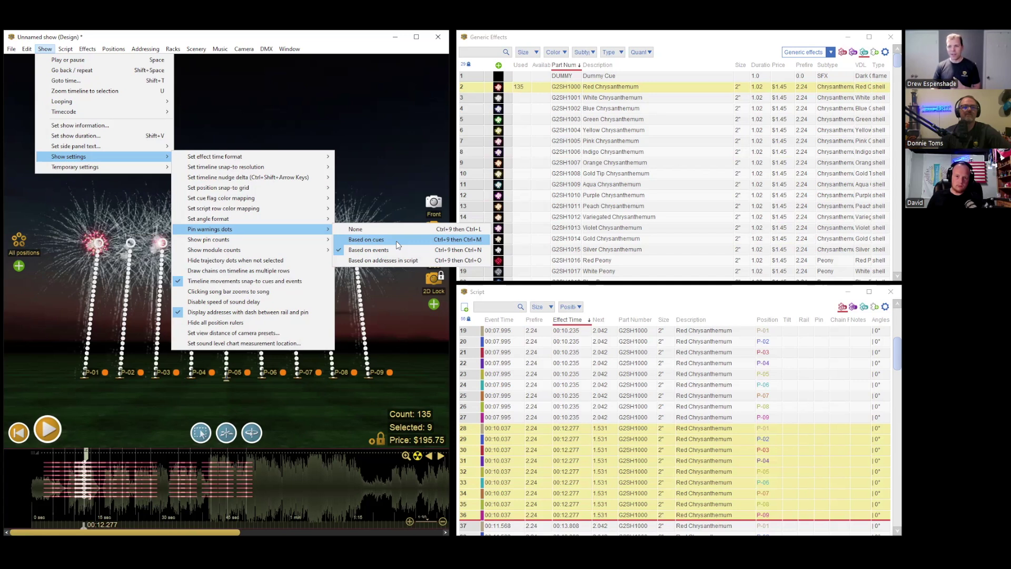
- Select all volleys on the timeline and spread them out evenly with a total duration of 0
click(263, 481)
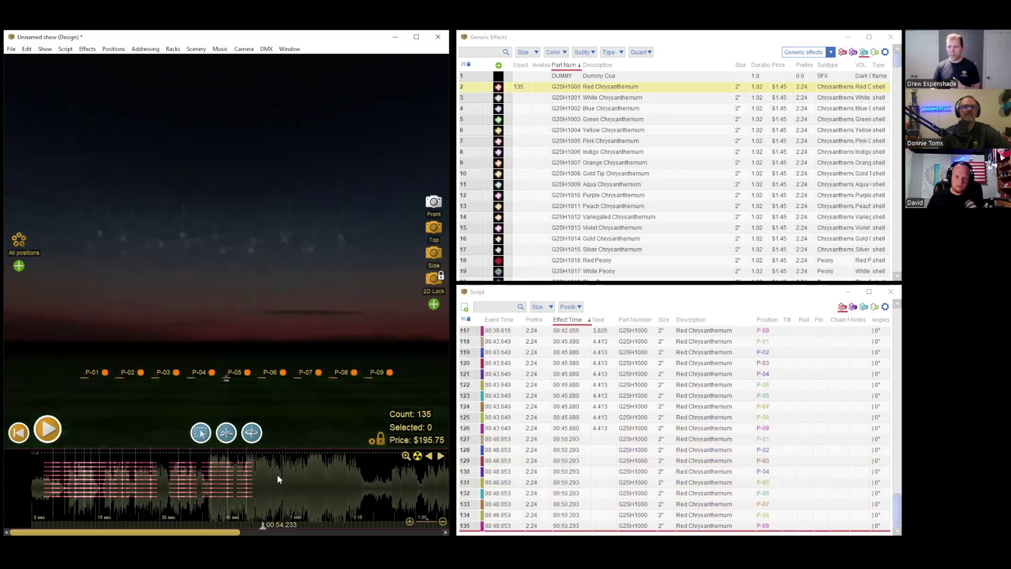
drag(280, 477, 36, 485)
key(ctrl+e)
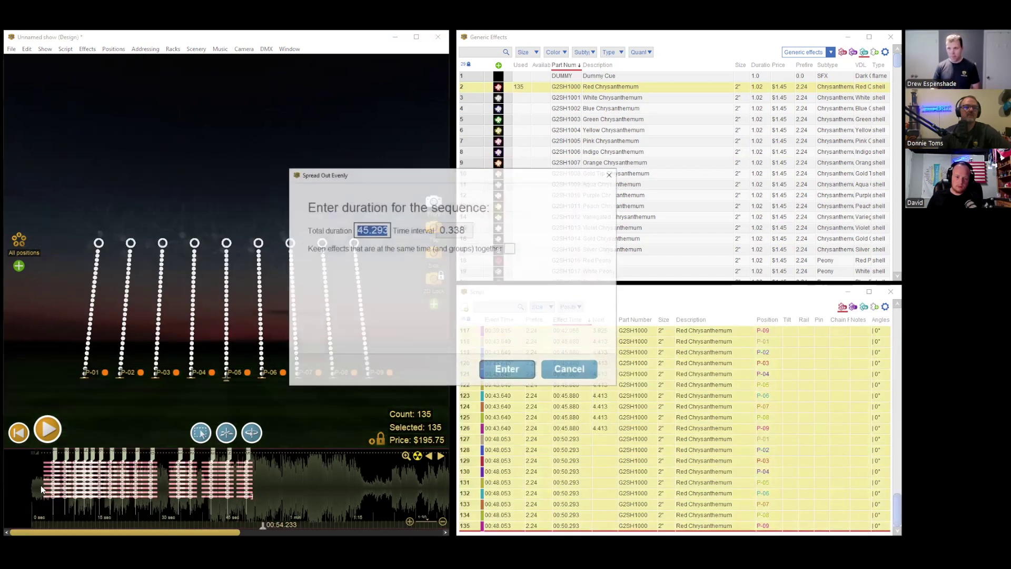
text(0)
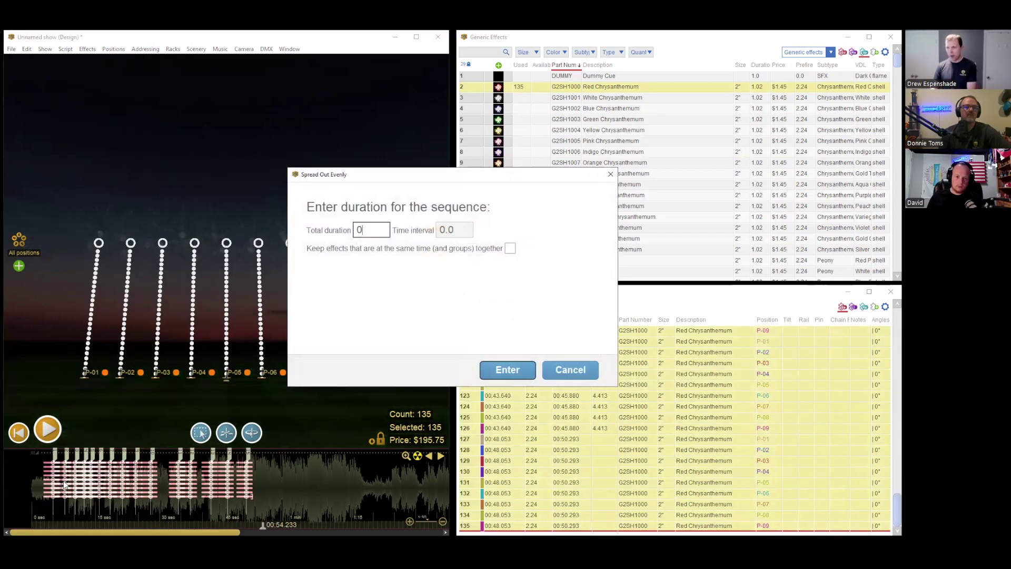
click(501, 371)
- Select all the stacked shells, set the pin warning dots to "Based on cues" and dismiss the explanation
click(36, 488)
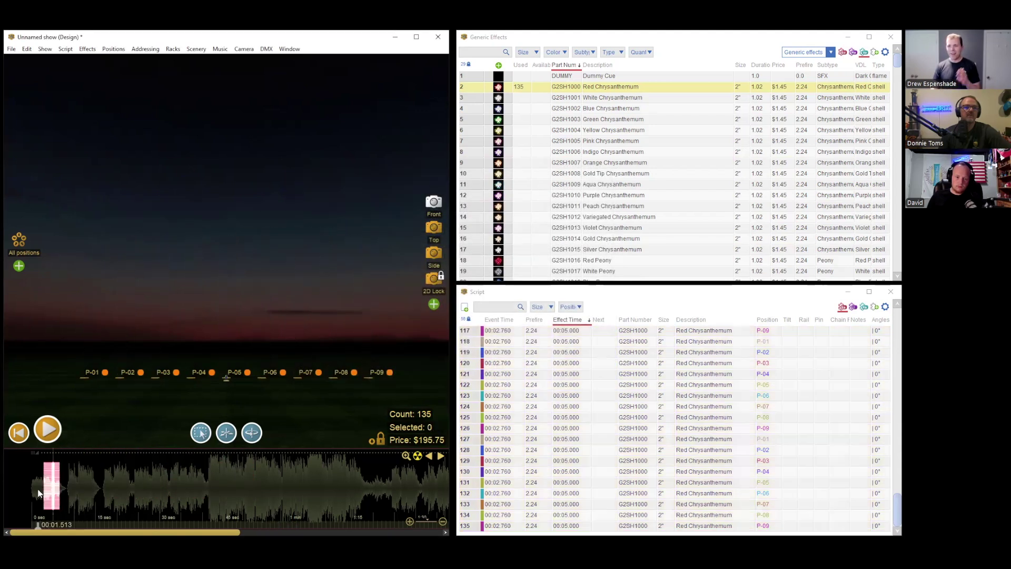
drag(36, 488, 68, 484)
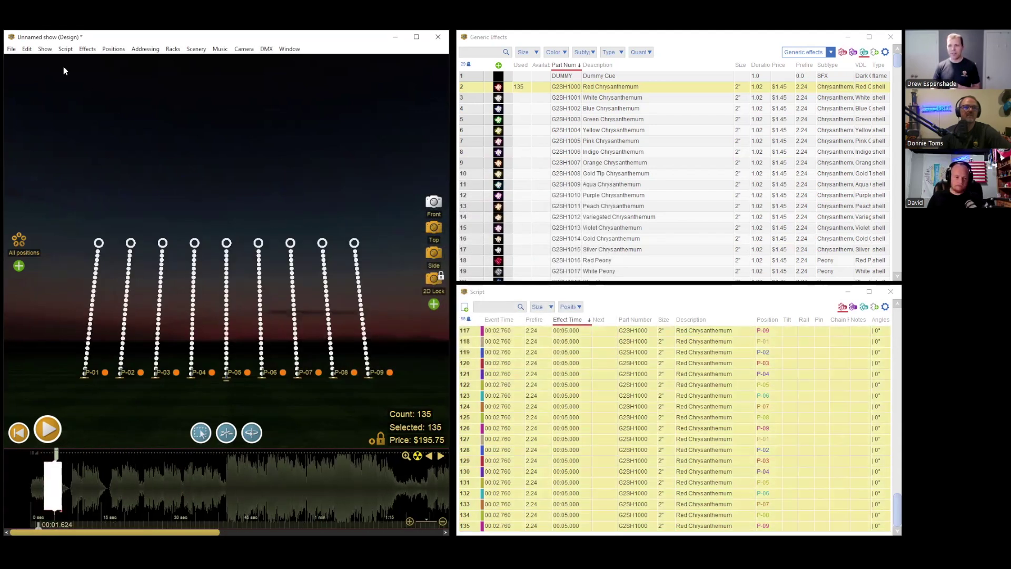
click(44, 49)
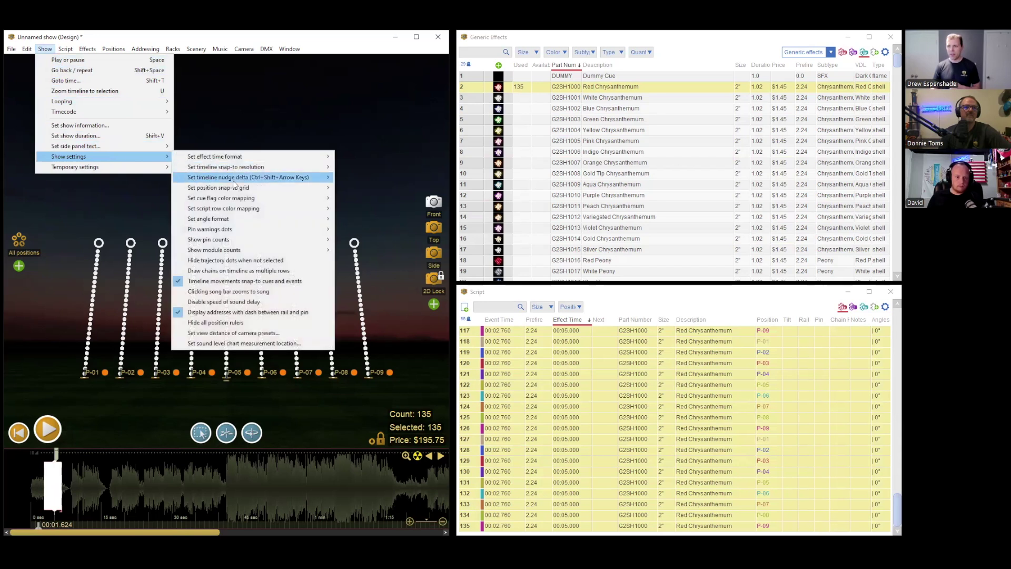
mouse_move(290, 234)
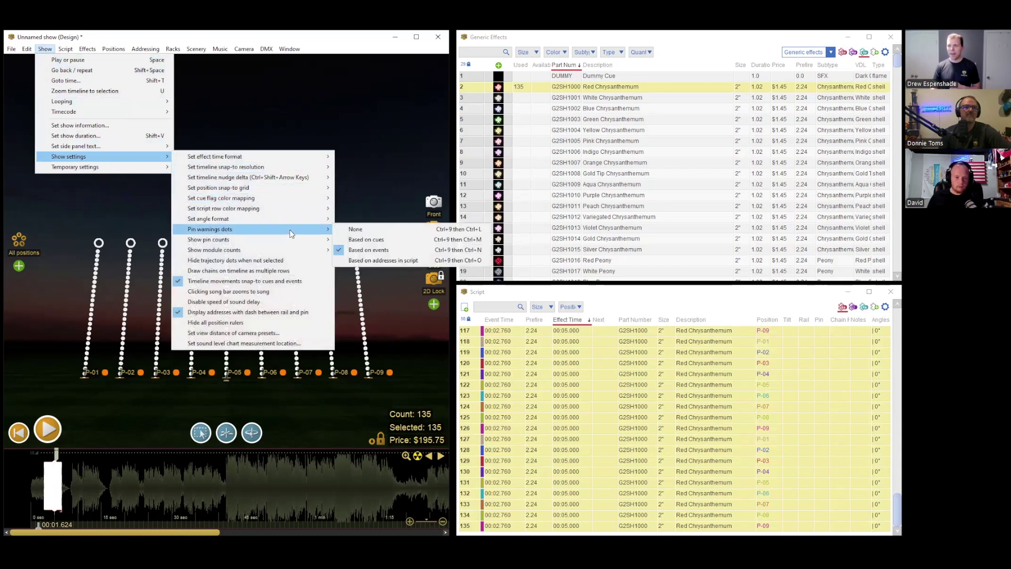
click(395, 240)
click(564, 368)
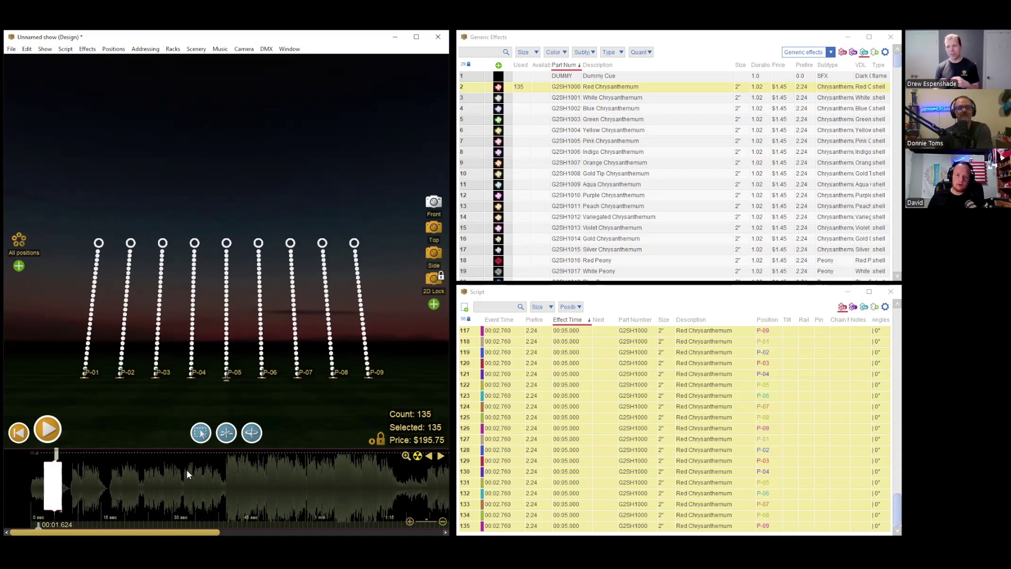
- Set the pin warning dots back to "Based on events" and dismiss the explanation
click(45, 49)
mouse_move(124, 153)
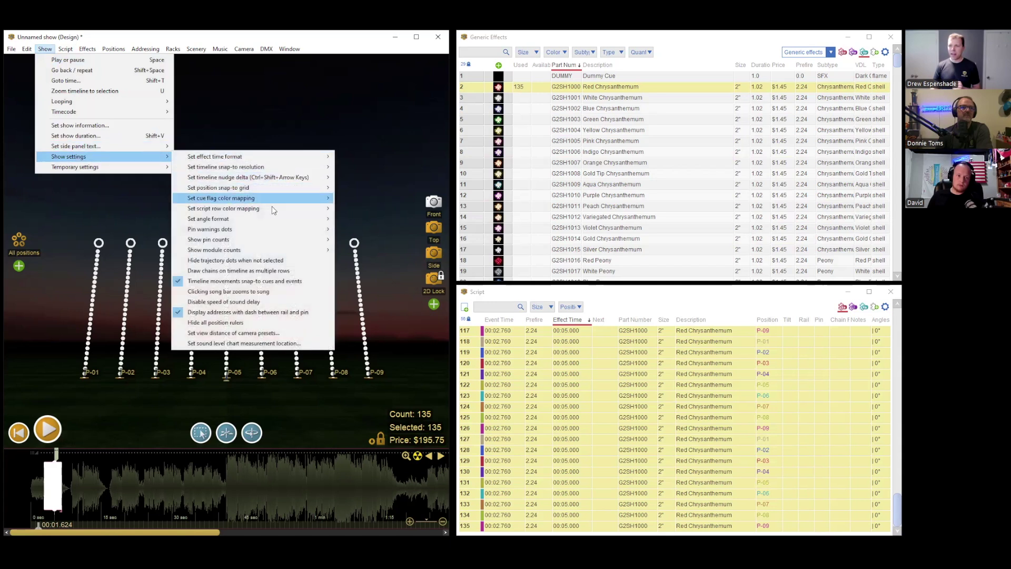
mouse_move(311, 230)
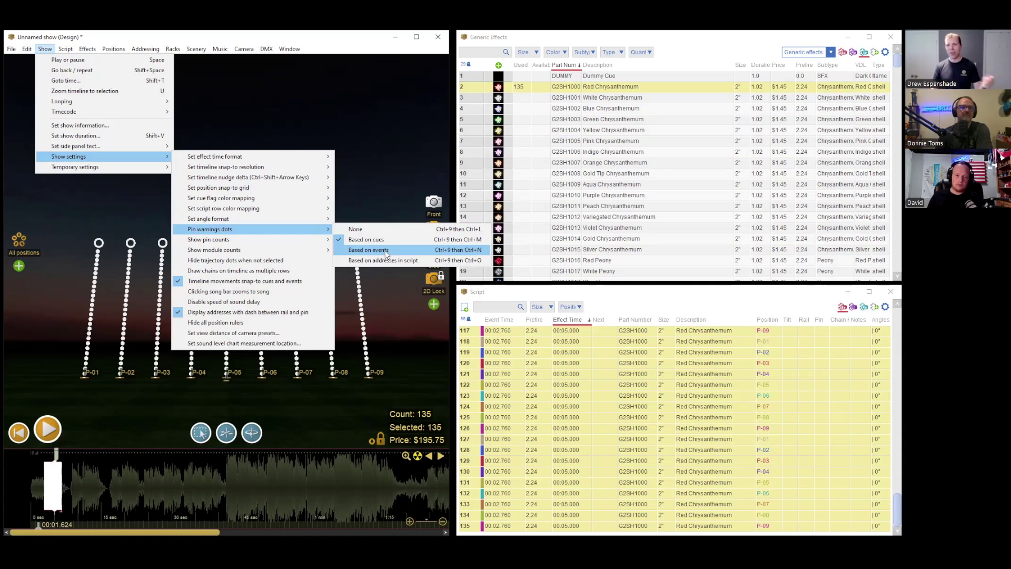
click(385, 251)
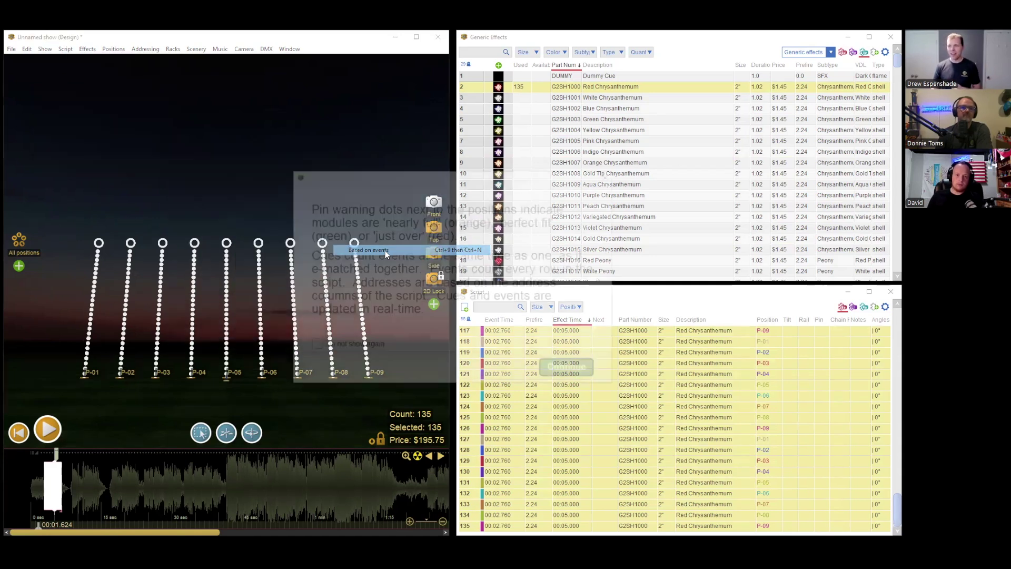
click(579, 371)
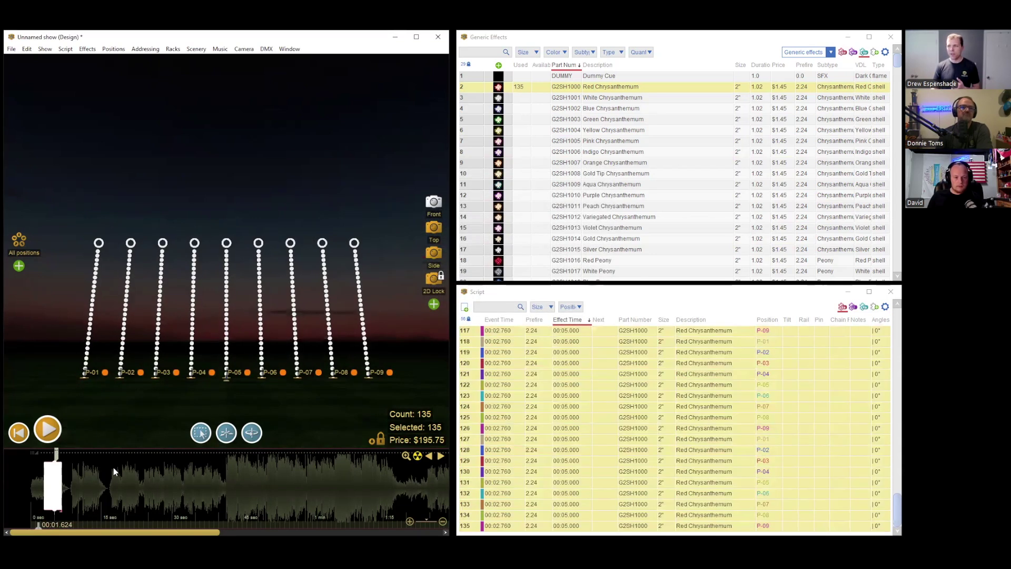
- Move the playhead to about 12.07 s and add four Red Chrysanthemum volleys across all nine positions
click(87, 478)
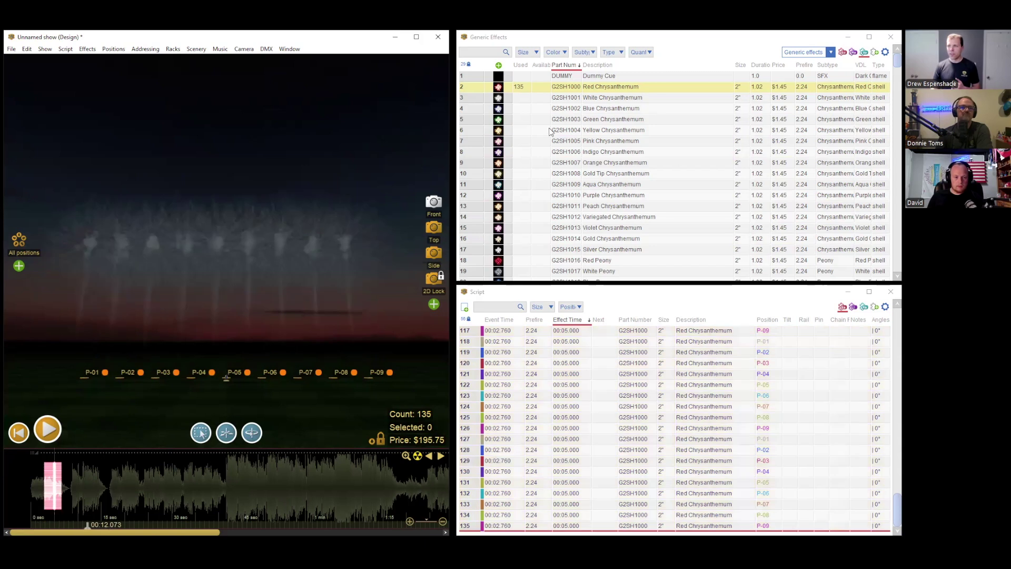
click(98, 243)
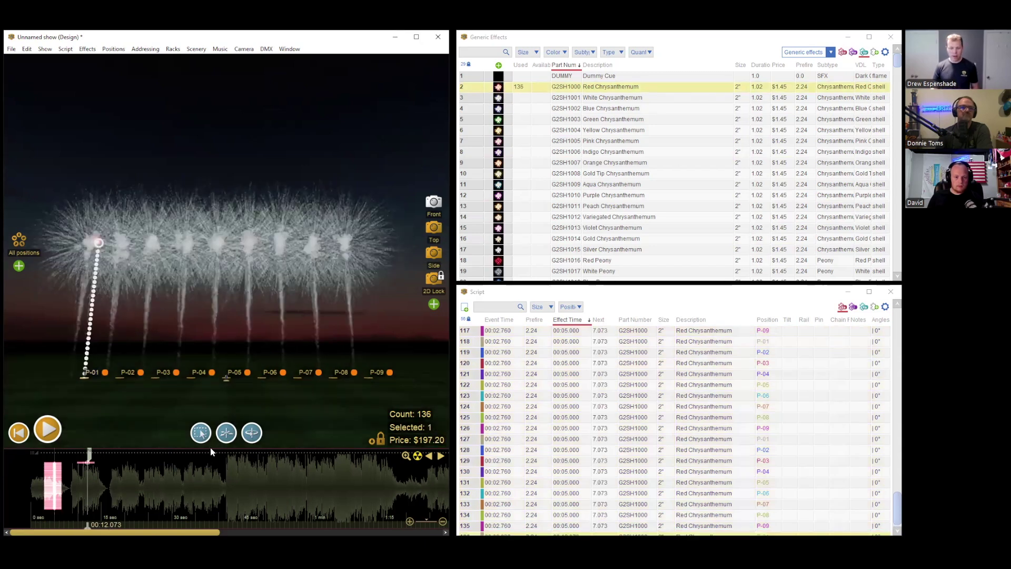
key(Delete)
click(18, 238)
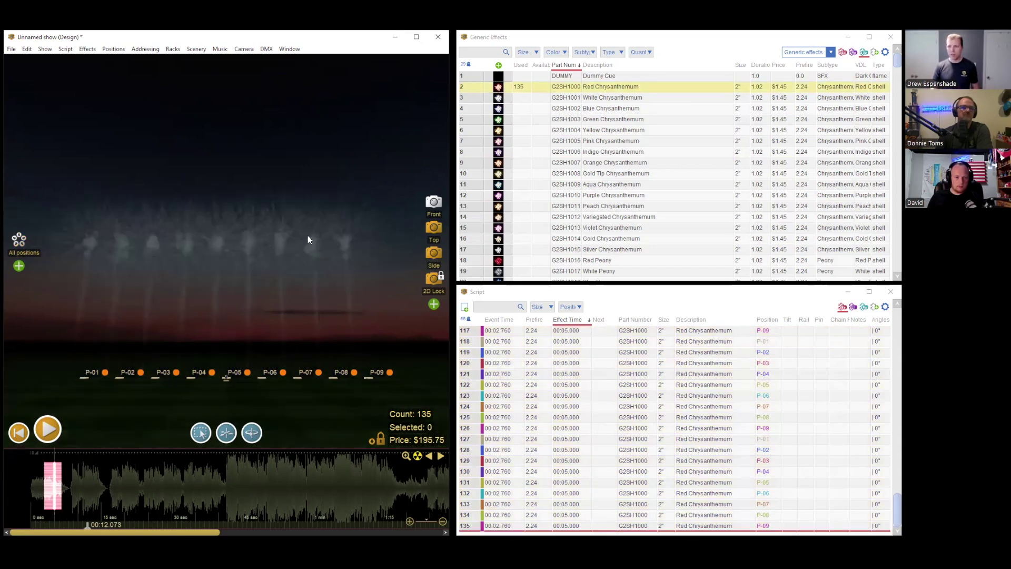
double_click(498, 87)
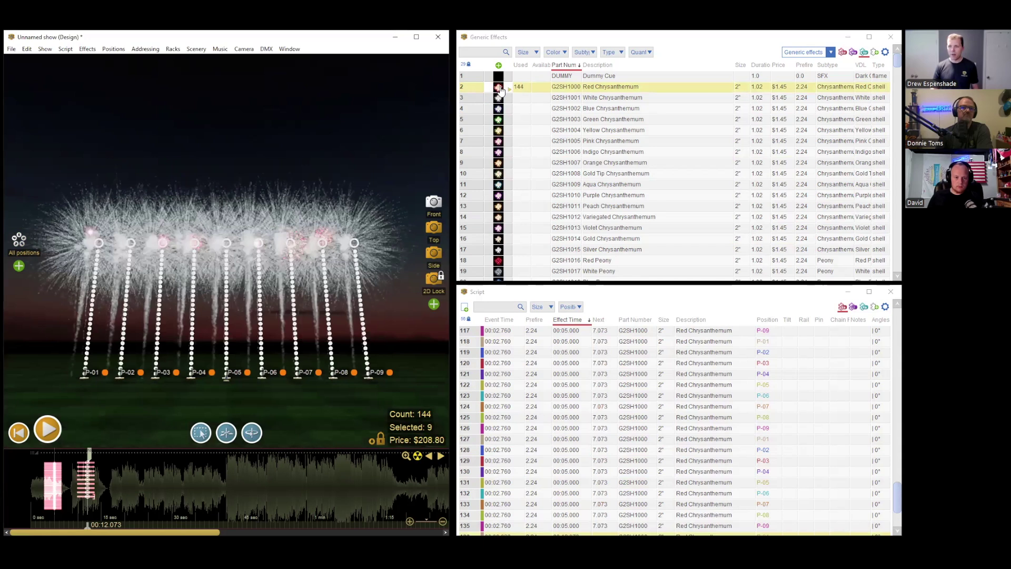
double_click(499, 87)
double_click(500, 88)
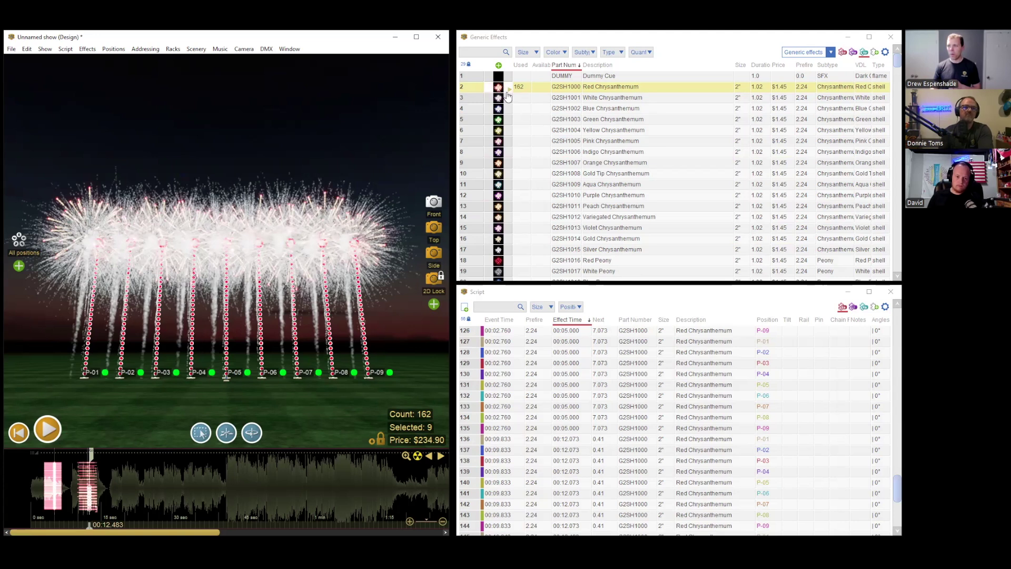
click(508, 91)
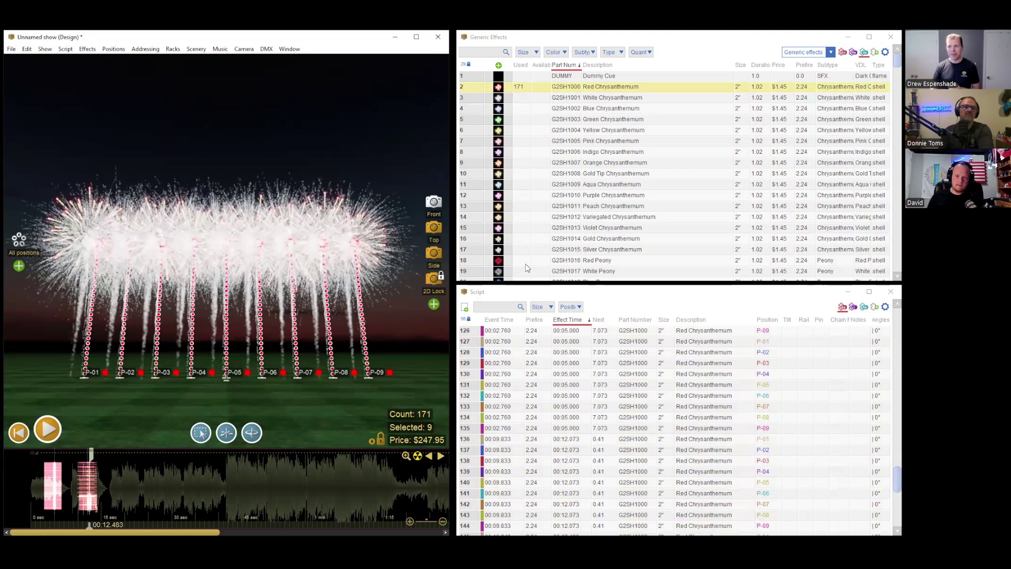
- Highlight the Rail and Pin address cells of script rows 126 to 135, then clear the selection
click(45, 49)
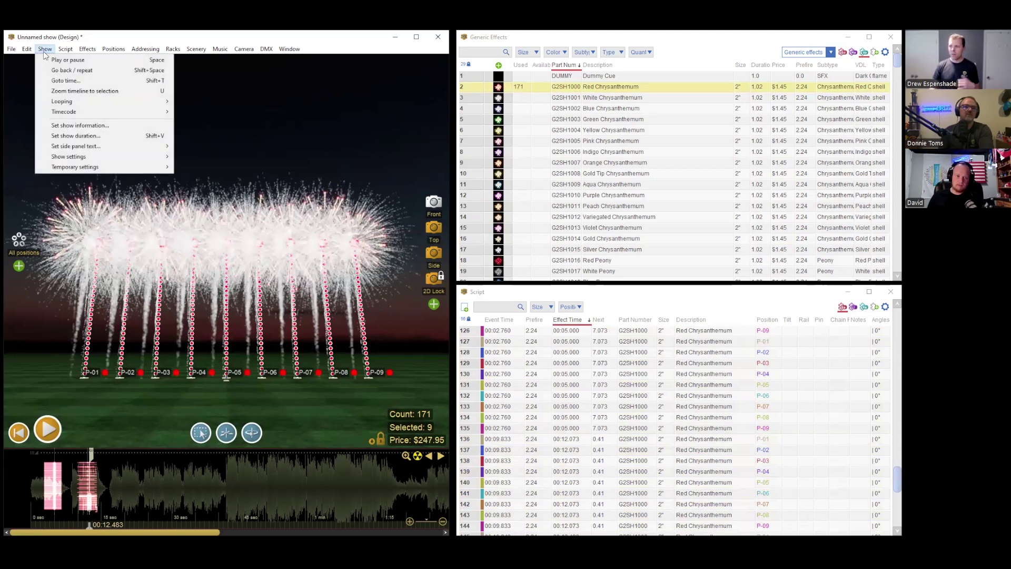
click(805, 332)
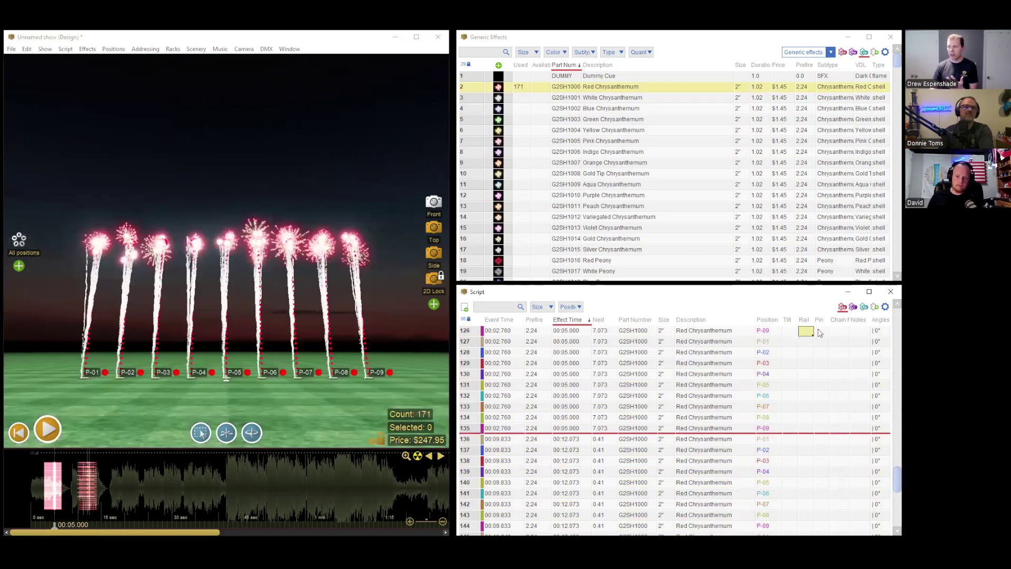
drag(803, 371, 801, 434)
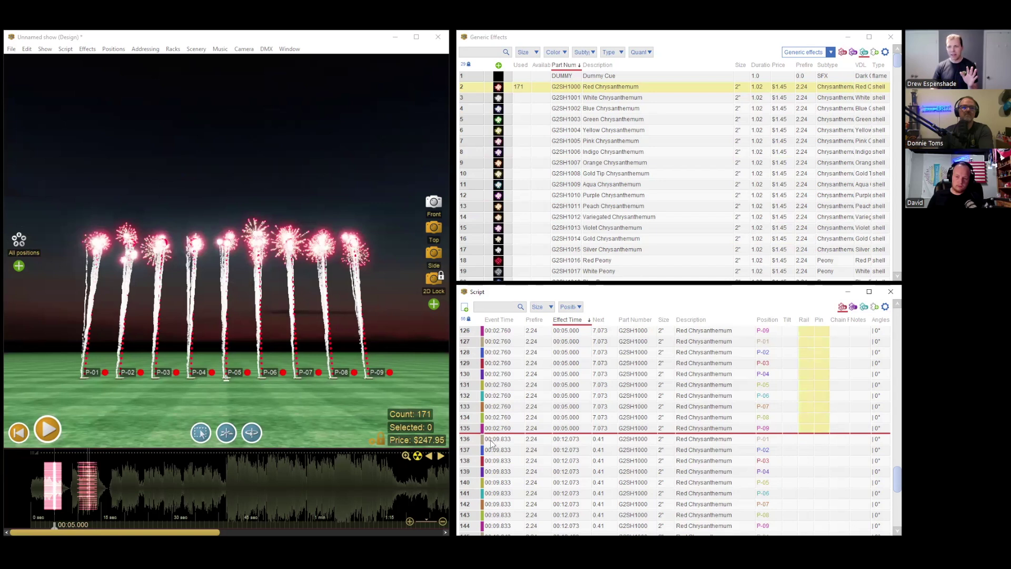
click(194, 165)
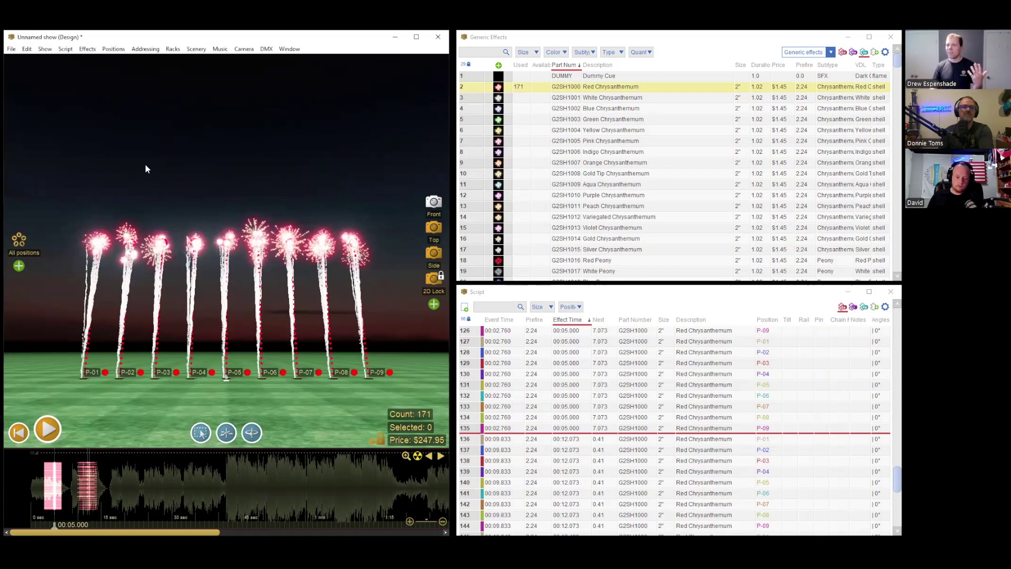
- Set the show's default firing system to FireOne in the show information
click(45, 48)
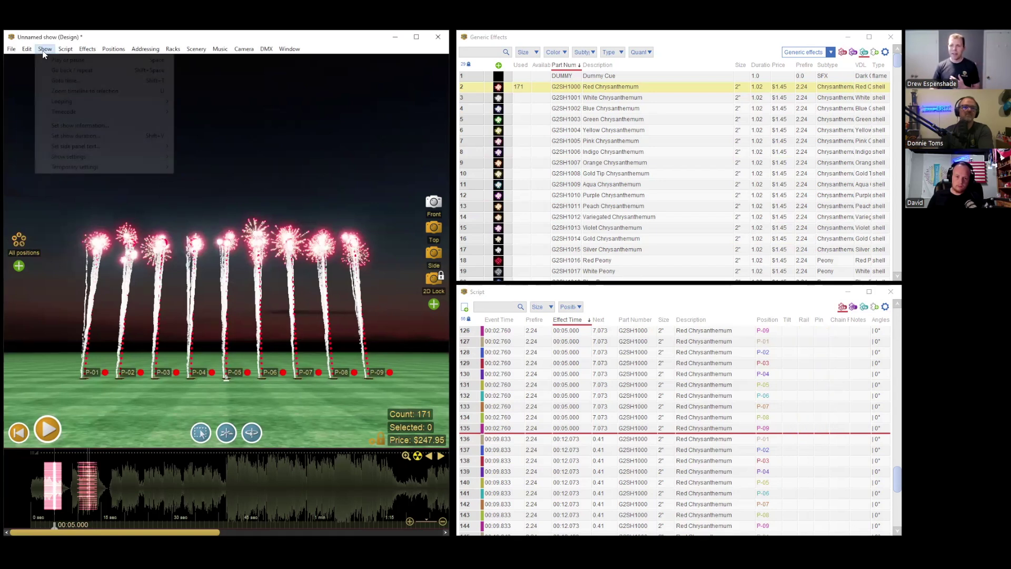
click(85, 124)
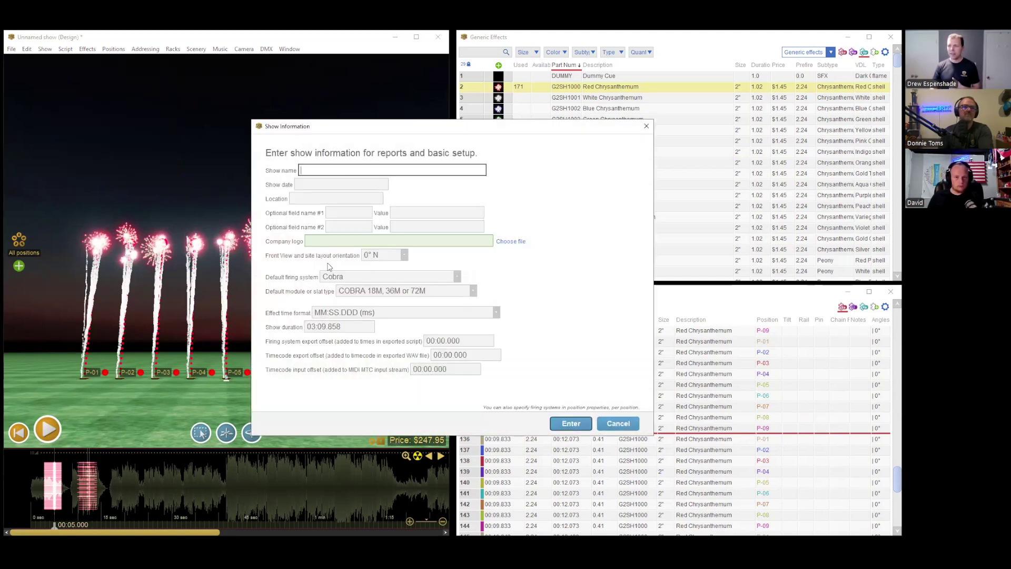
click(392, 273)
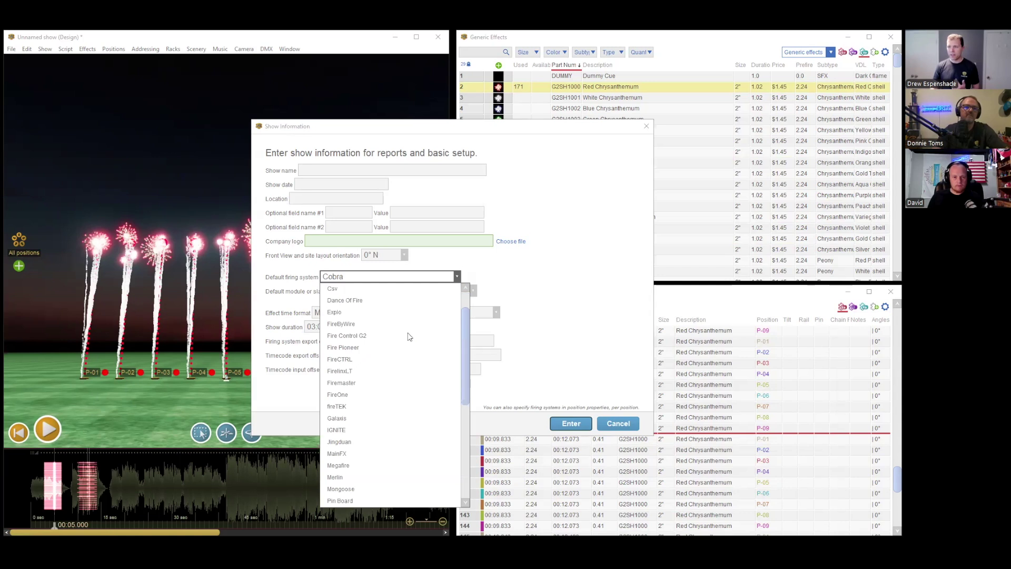
click(384, 396)
click(573, 424)
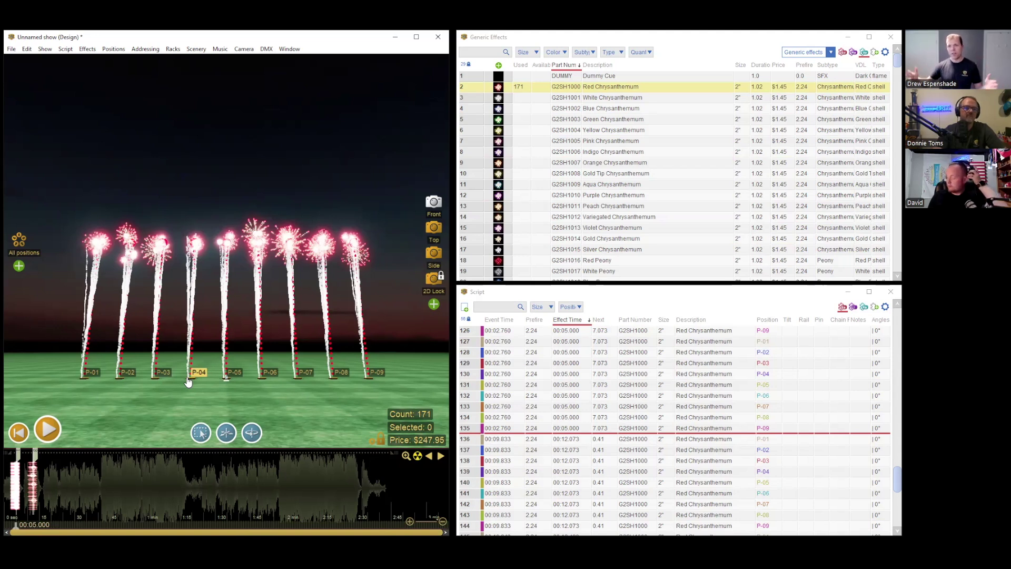
- Set the show's default firing system to Cobra in the show information
drag(126, 522, 147, 519)
click(89, 488)
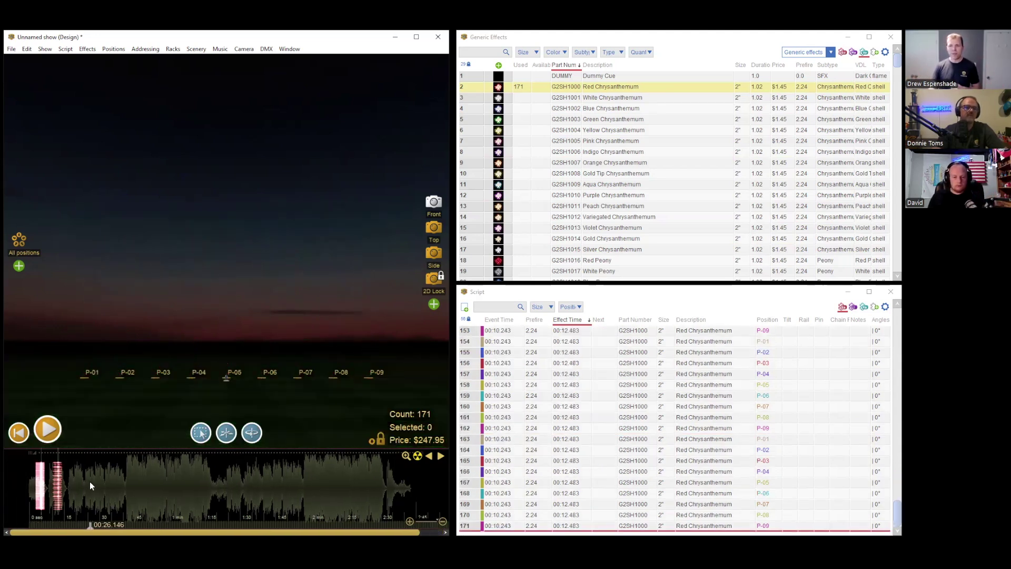
click(44, 49)
click(82, 125)
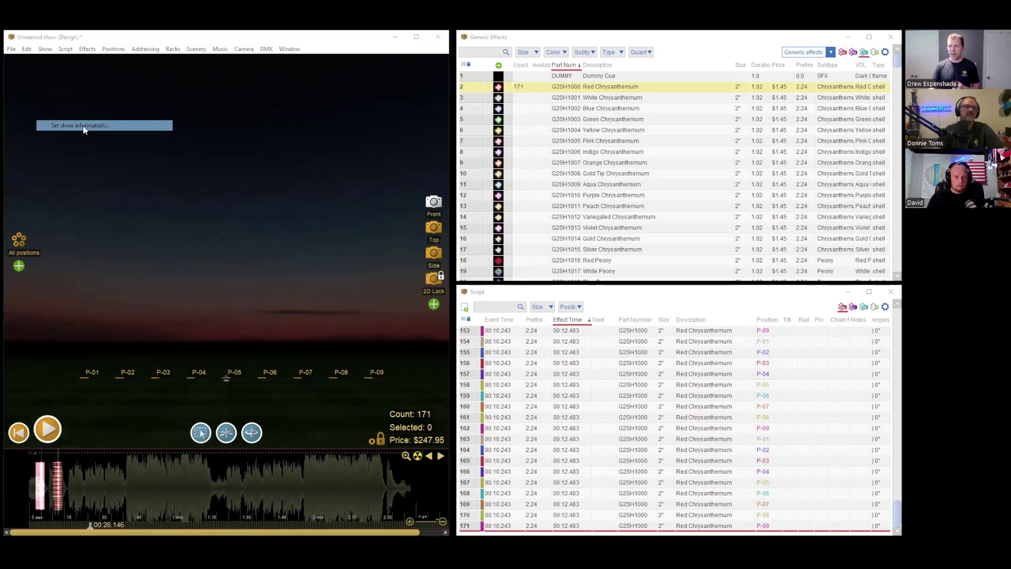
click(360, 313)
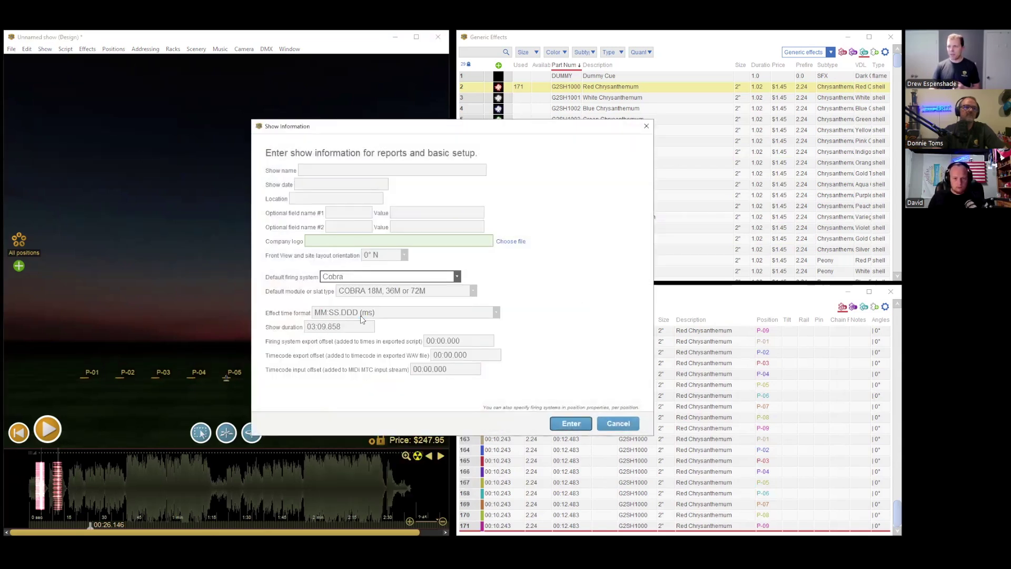
click(559, 428)
click(68, 486)
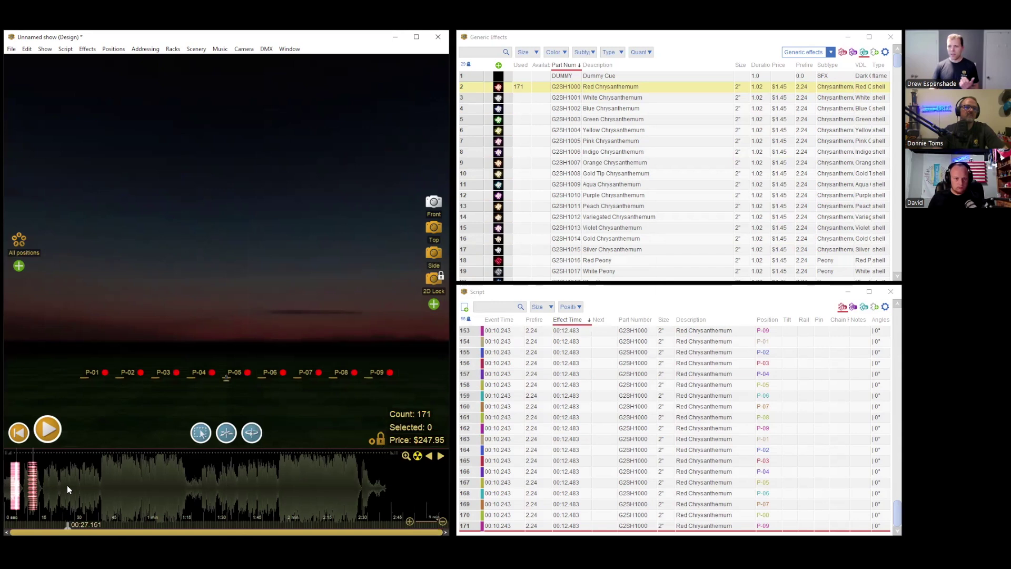
- Show pin counts "Based on addresses in script" and dismiss the explanation of pin and module counts
click(45, 49)
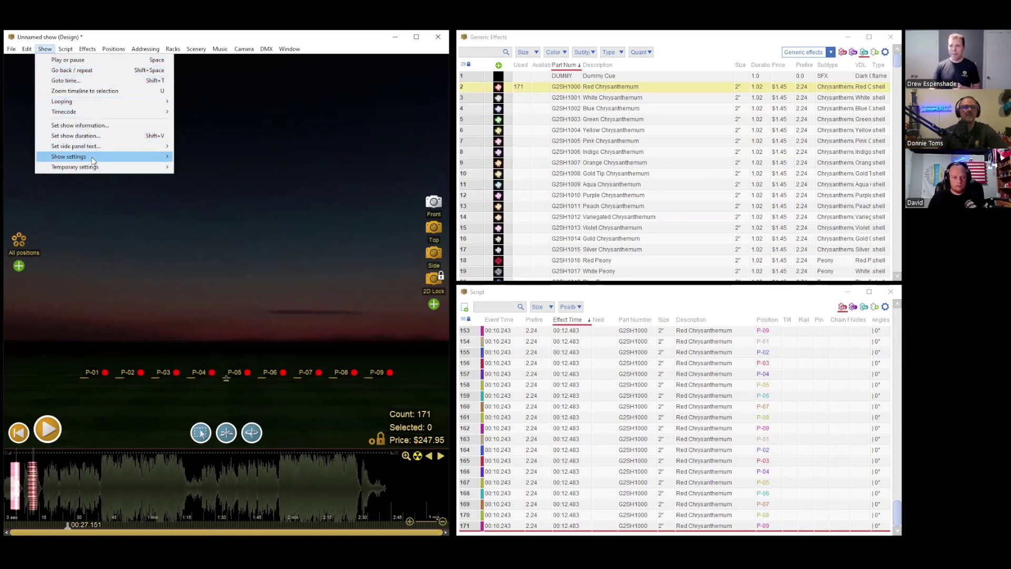
mouse_move(92, 157)
mouse_move(264, 220)
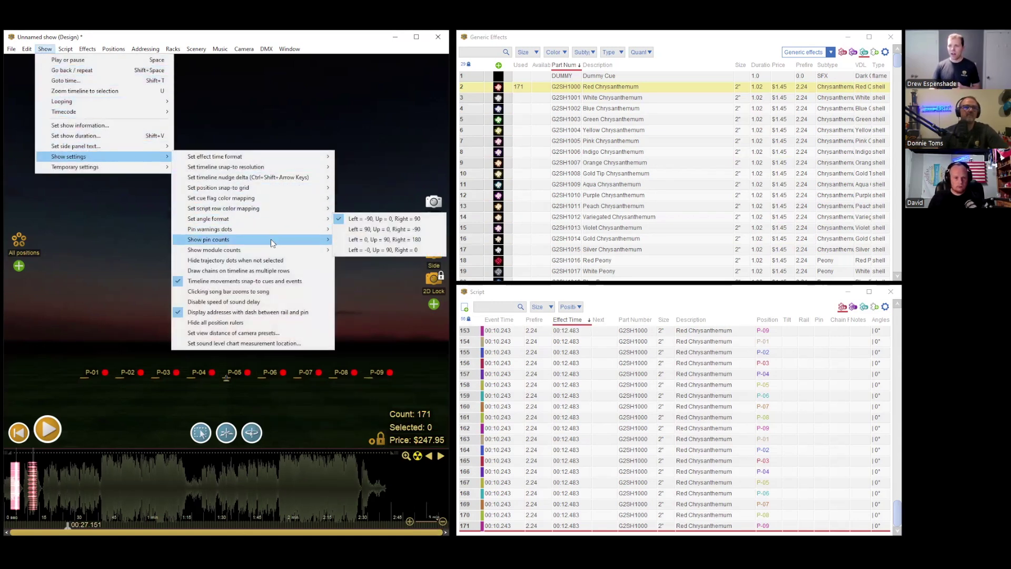
mouse_move(271, 241)
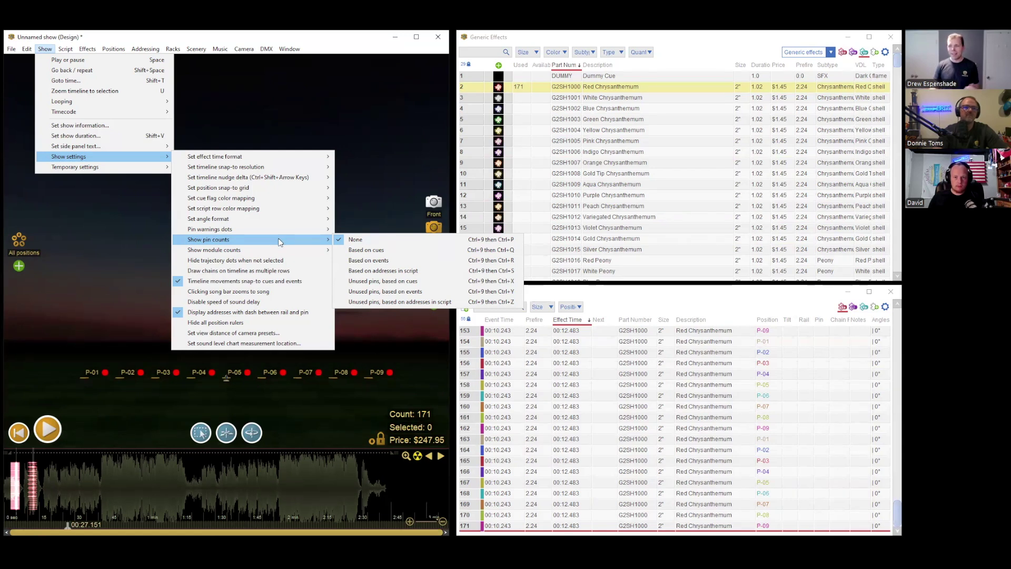
click(396, 271)
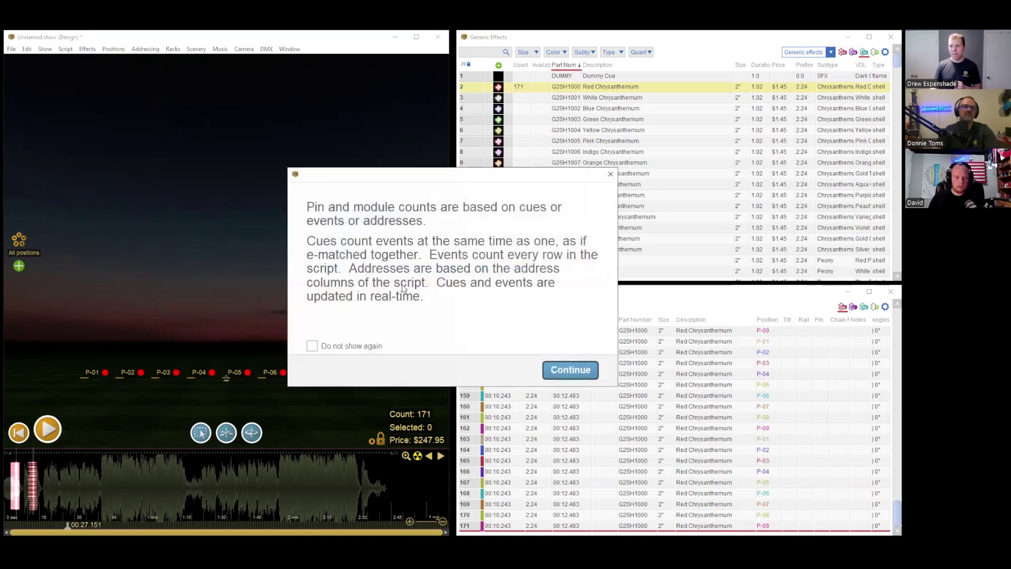
click(571, 374)
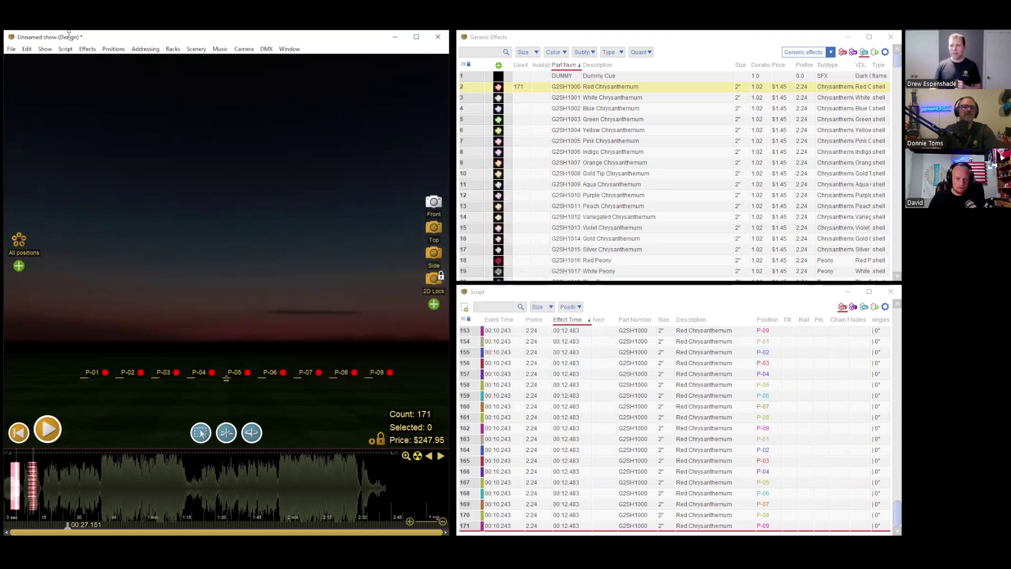
- Turn off the pin warning dots by setting them to "None", and move the playhead to about 42.8 s
click(41, 50)
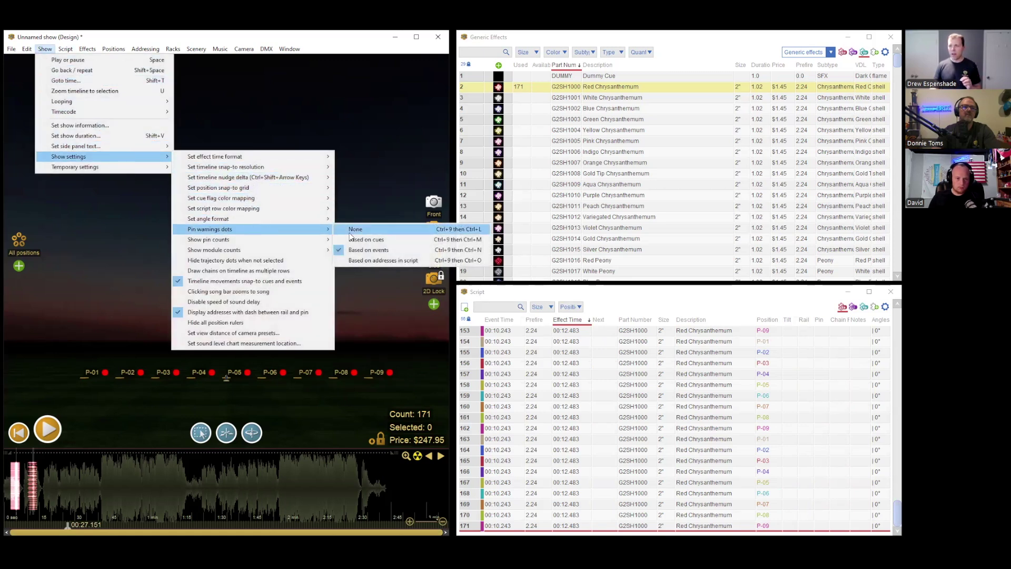
click(349, 230)
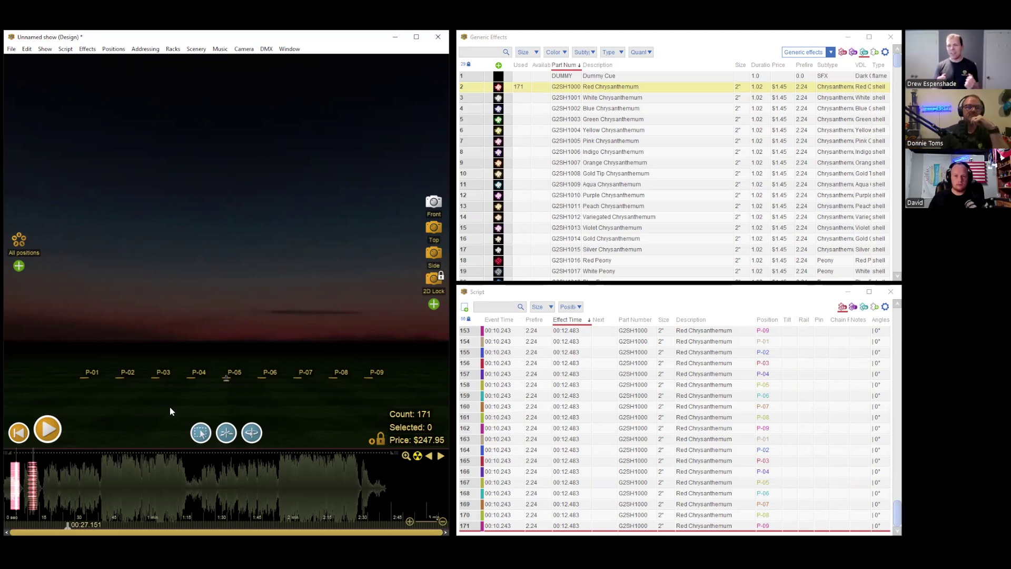
click(105, 507)
- Address the show for Cobra modules by position name and description, inspect the pin counts beside the positions, and restore the front view
key(alt+a)
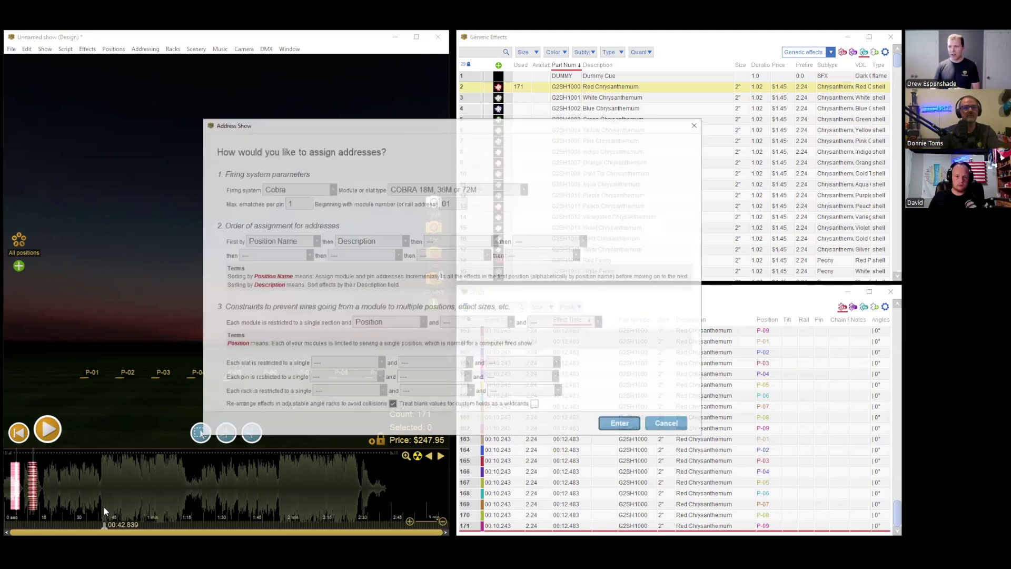
key(Return)
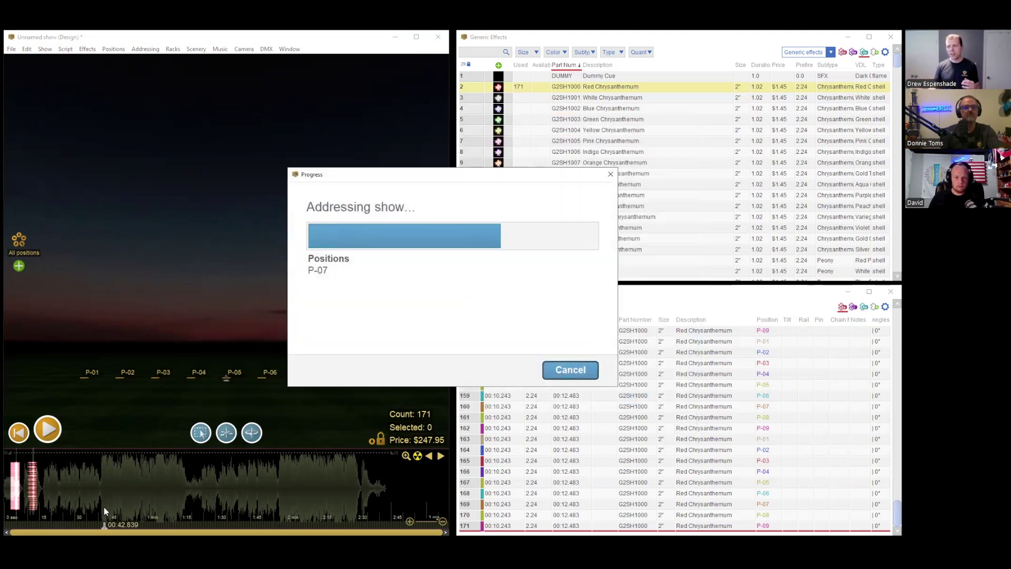
key(Return)
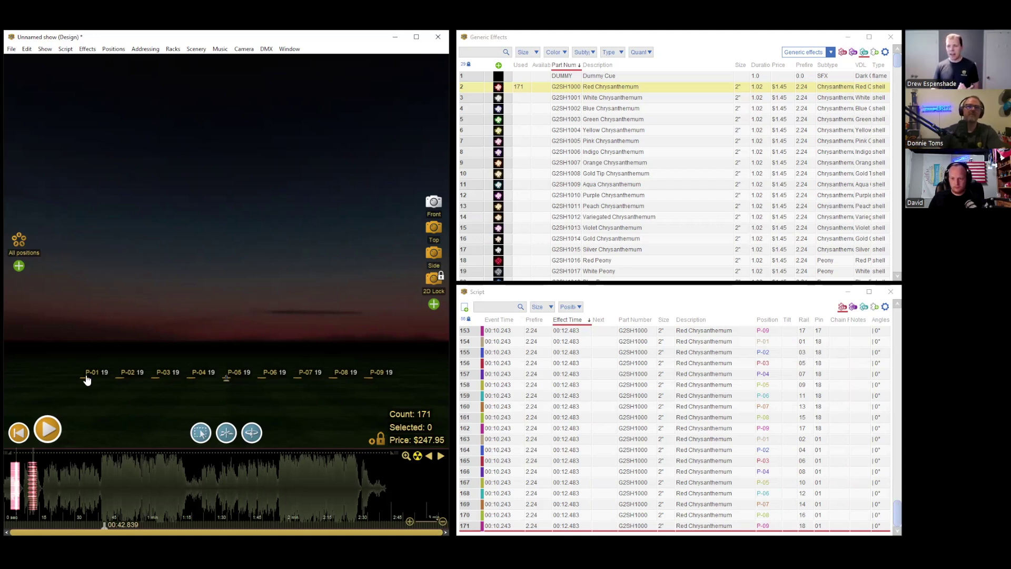
scroll(103, 374, up, 6)
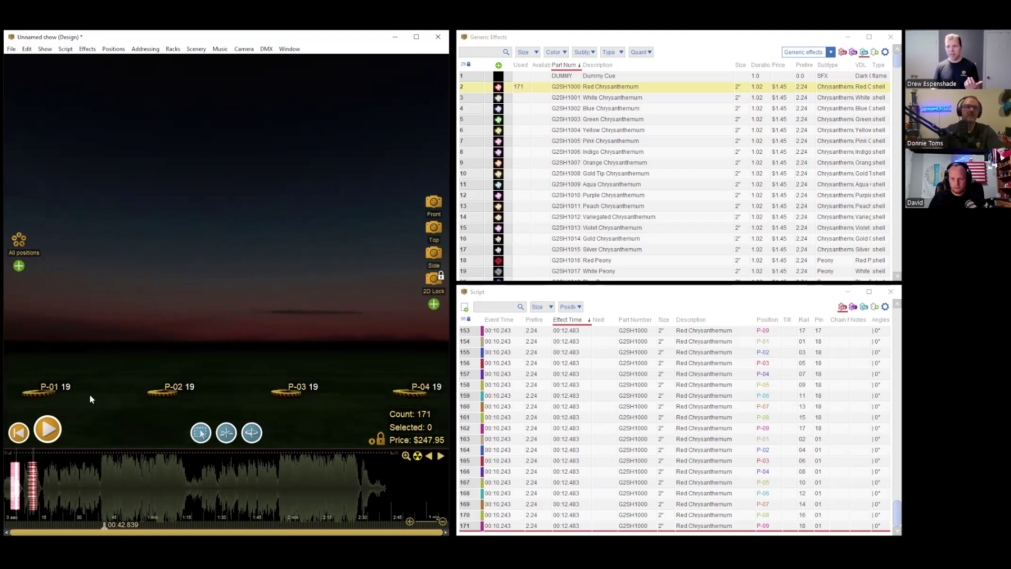
scroll(68, 387, down, 2)
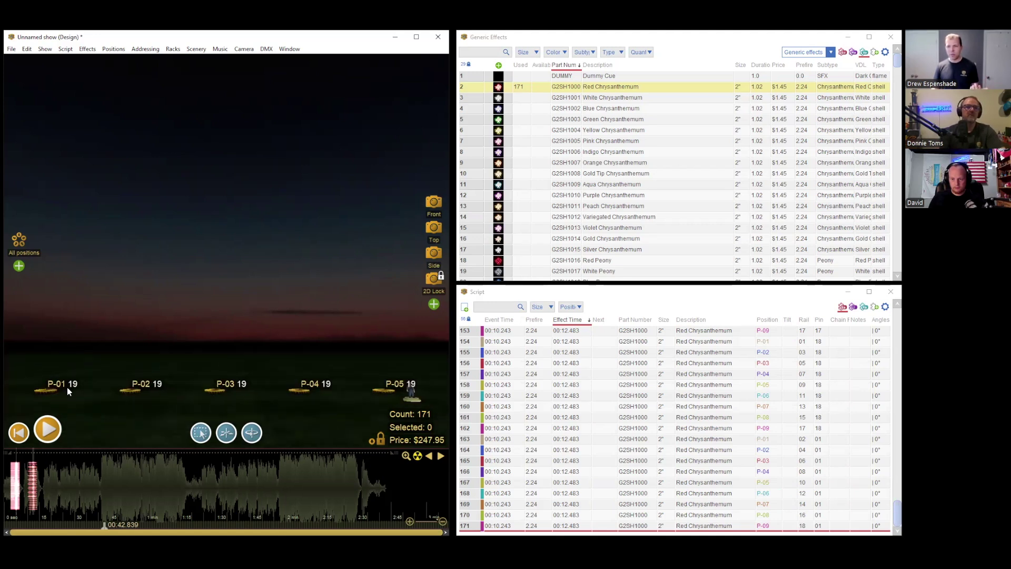
click(430, 203)
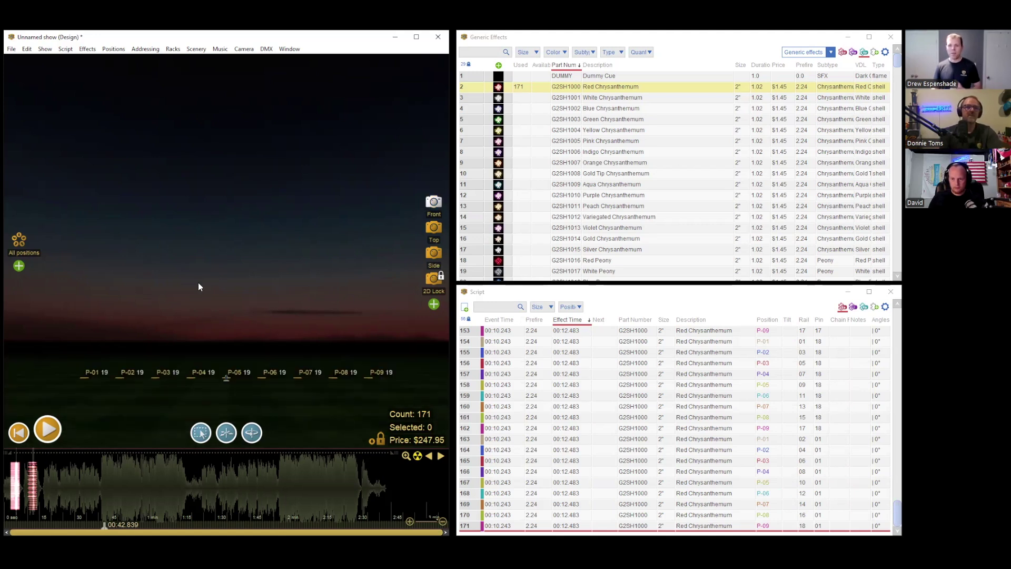
- Show module counts "Based on addresses in script" and dismiss the explanation
click(65, 49)
mouse_move(45, 49)
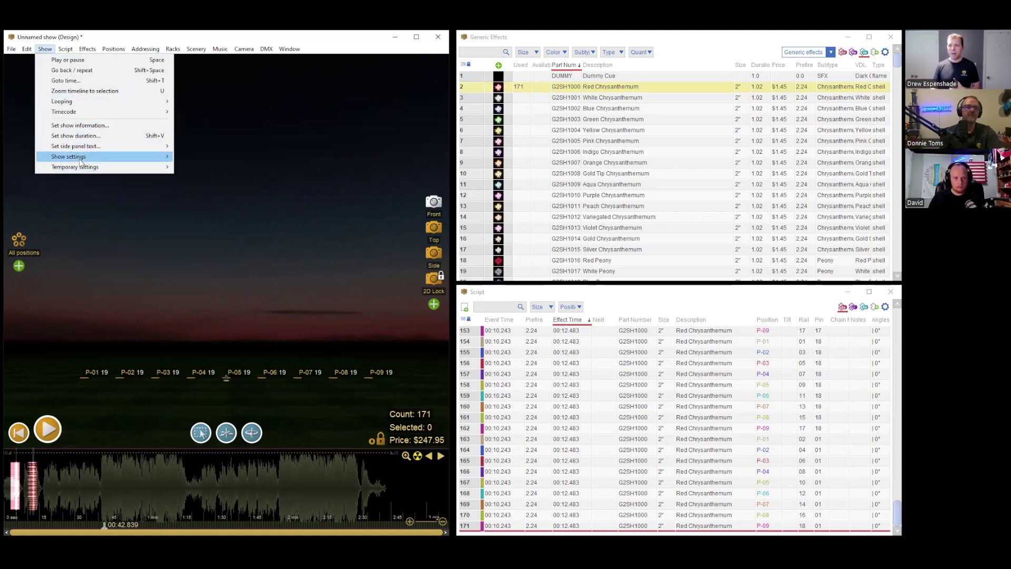
mouse_move(80, 158)
mouse_move(292, 247)
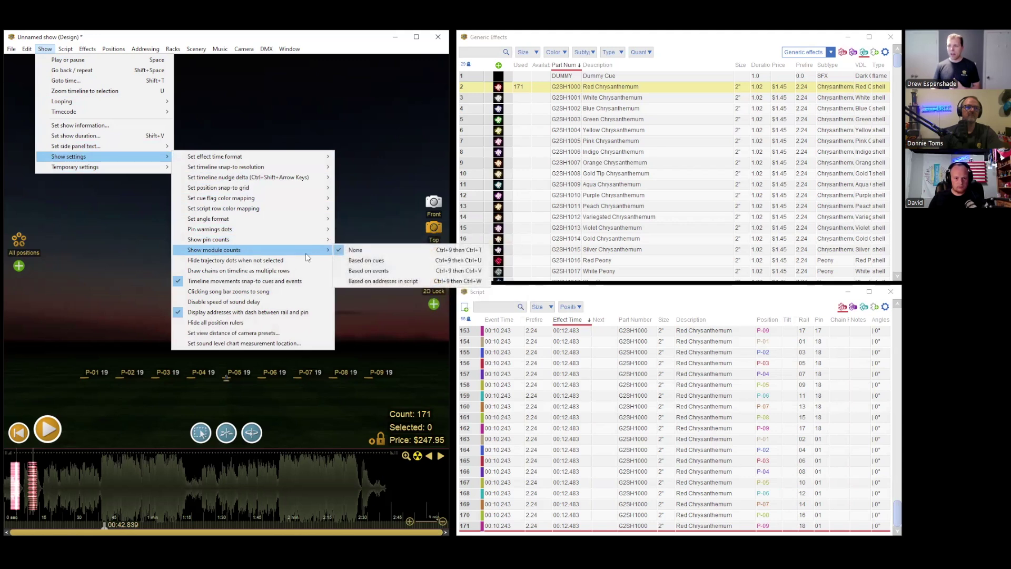
click(406, 282)
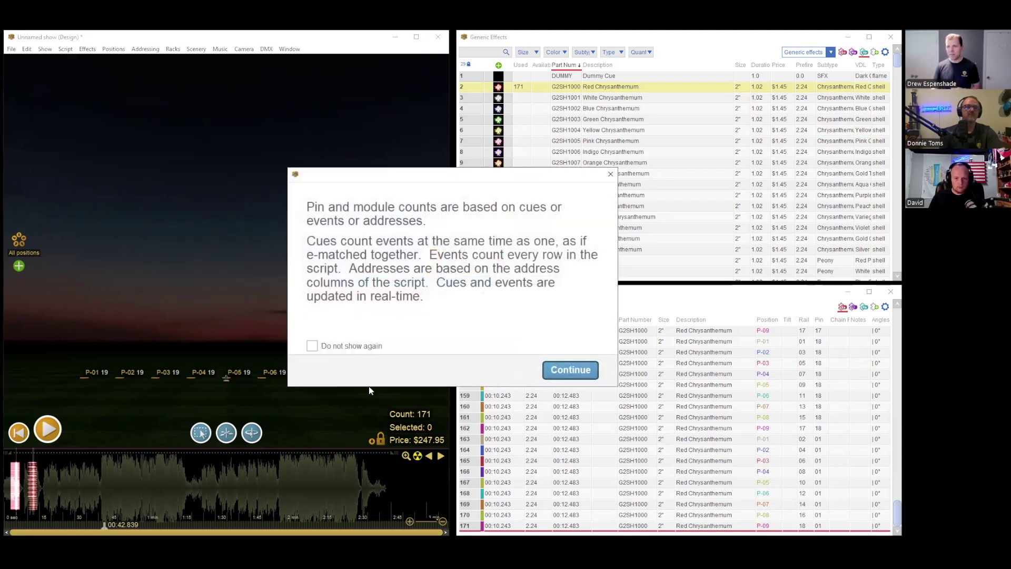
click(579, 369)
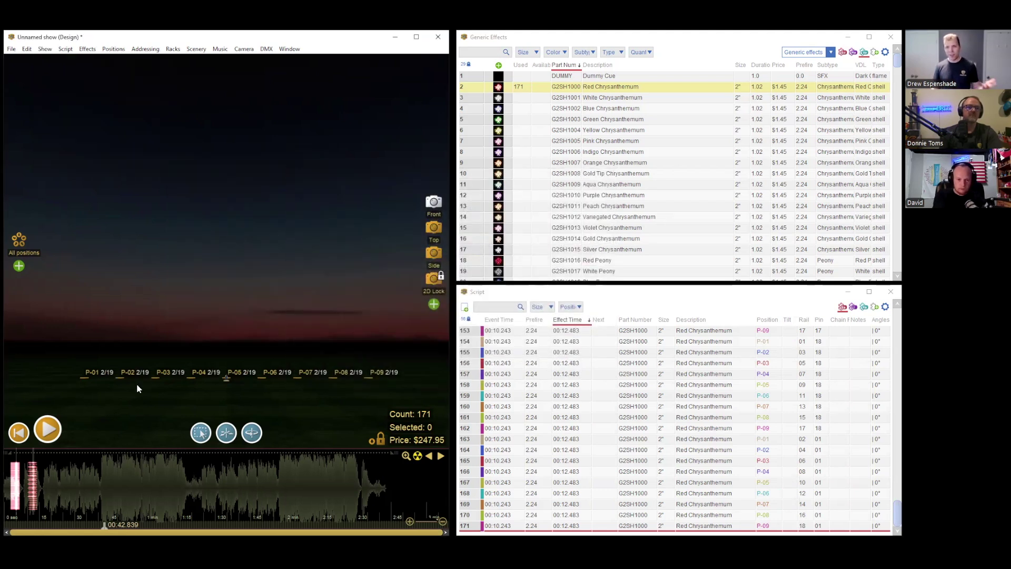
- Add an Orange Chrysanthemum at P-05 at about 56.1 s, highlight its blank Rail and Pin cells, and clear the selection
click(136, 473)
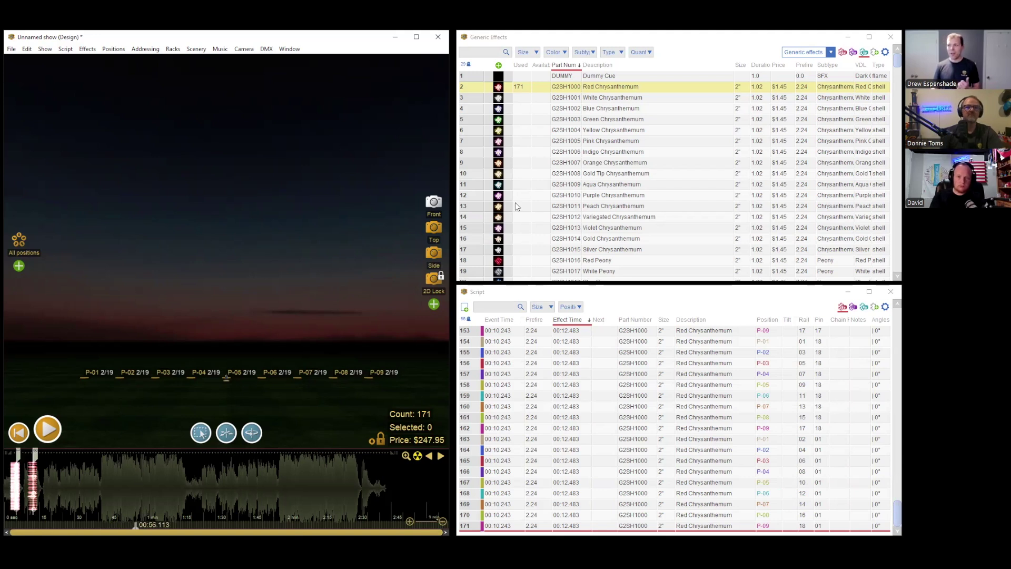
click(230, 375)
click(499, 163)
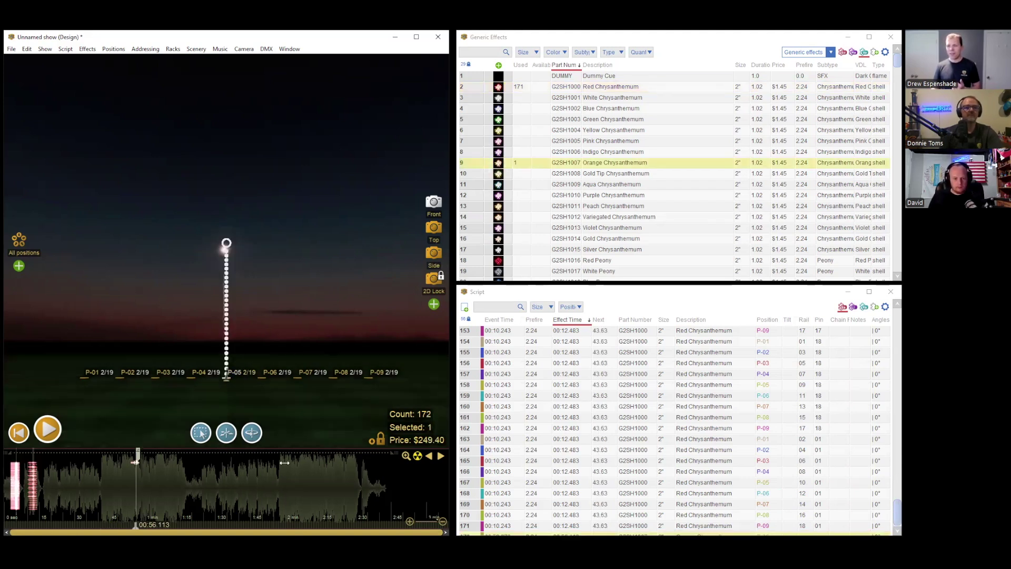
scroll(626, 427, down, 2)
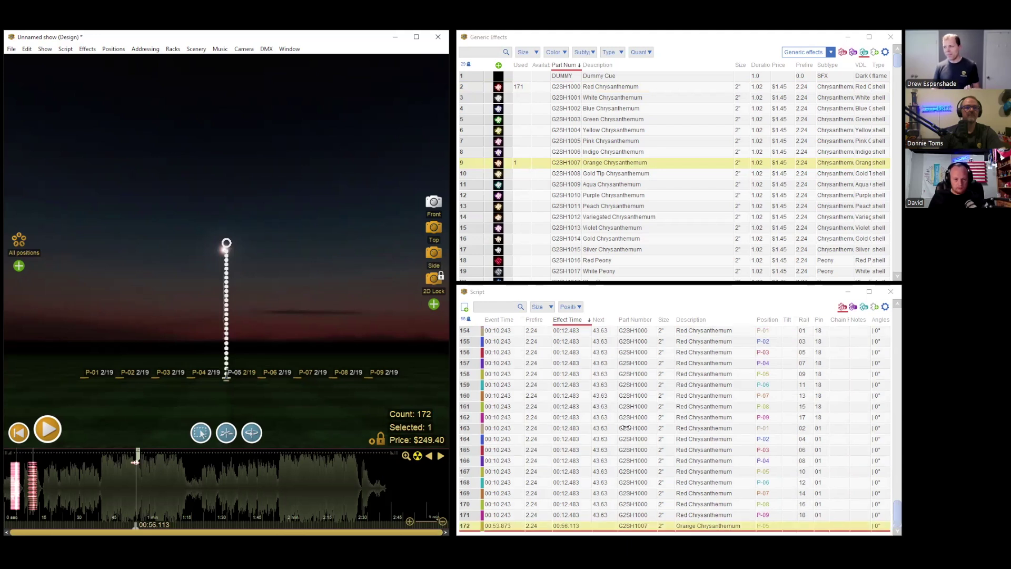
click(820, 525)
drag(821, 526, 805, 525)
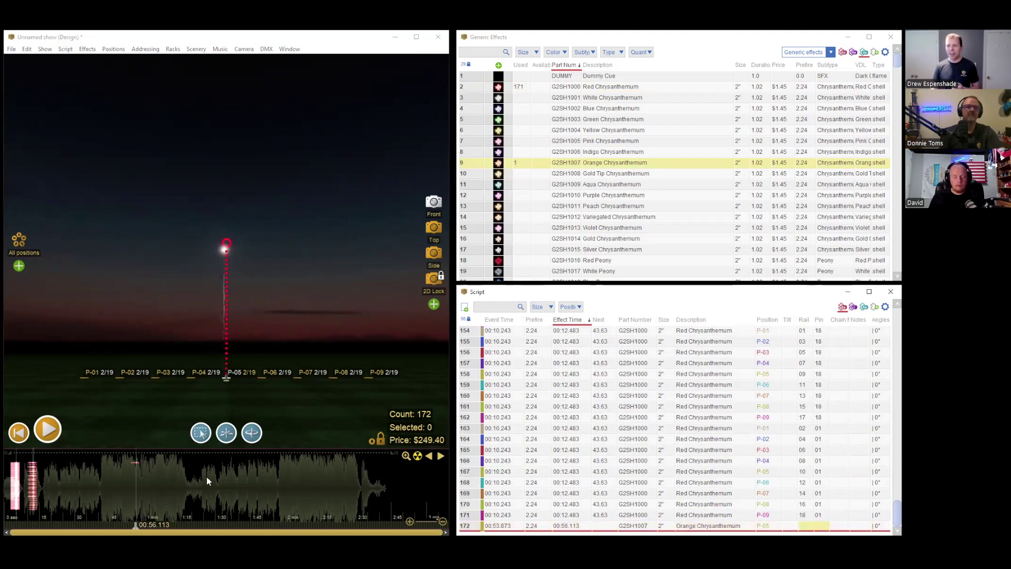
click(164, 493)
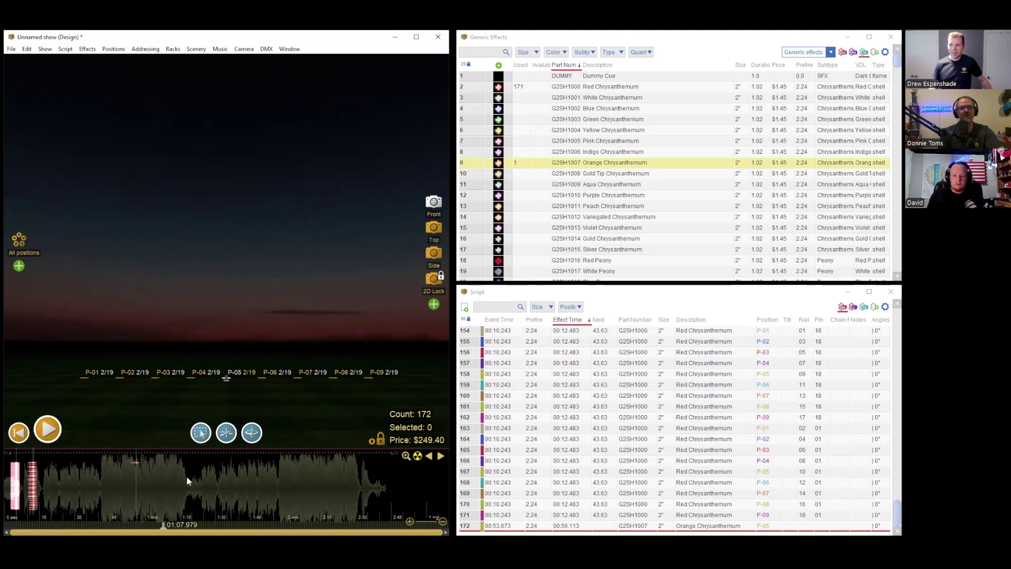
- Select all the events on the timeline and delete them
mouse_move(17, 492)
drag(8, 487, 157, 483)
key(Delete)
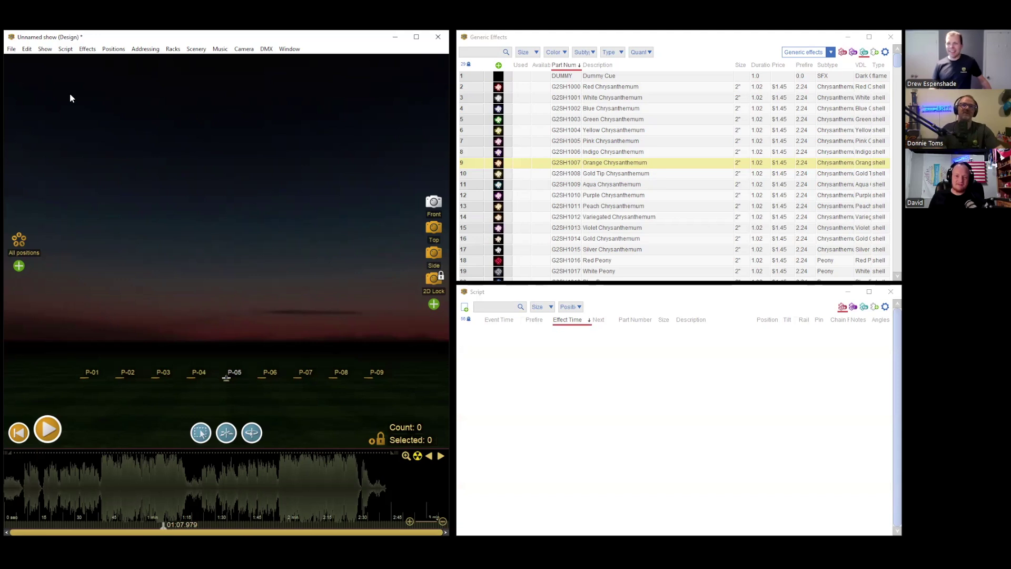
- Set the pin warning dots to "Based on events" and dismiss the explanation
click(45, 50)
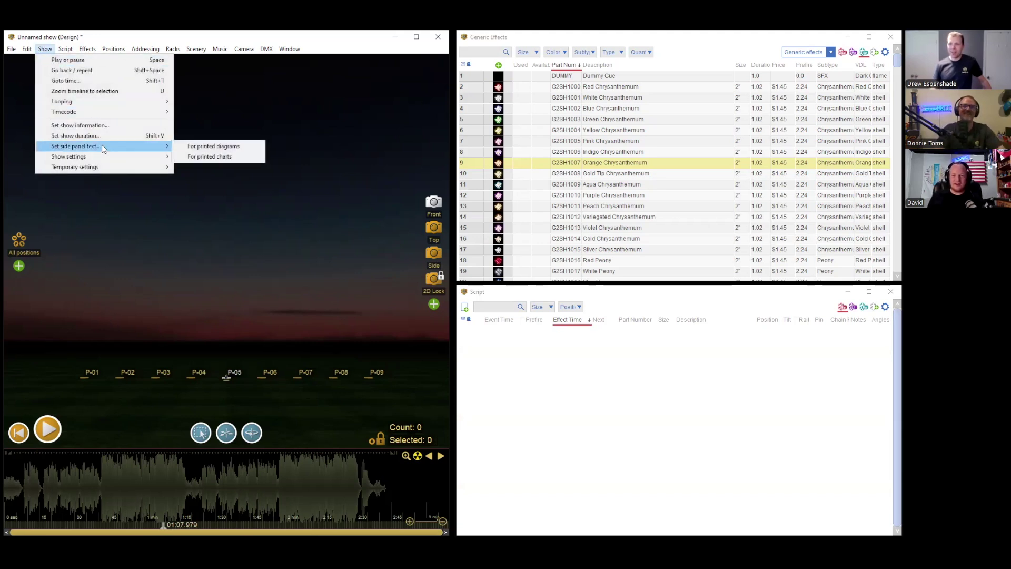
mouse_move(286, 210)
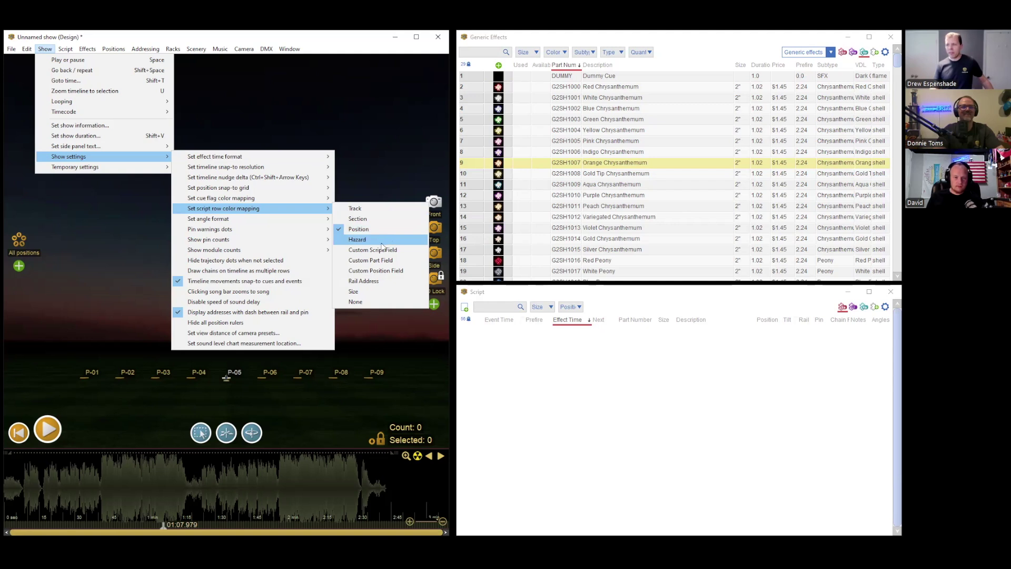
mouse_move(234, 231)
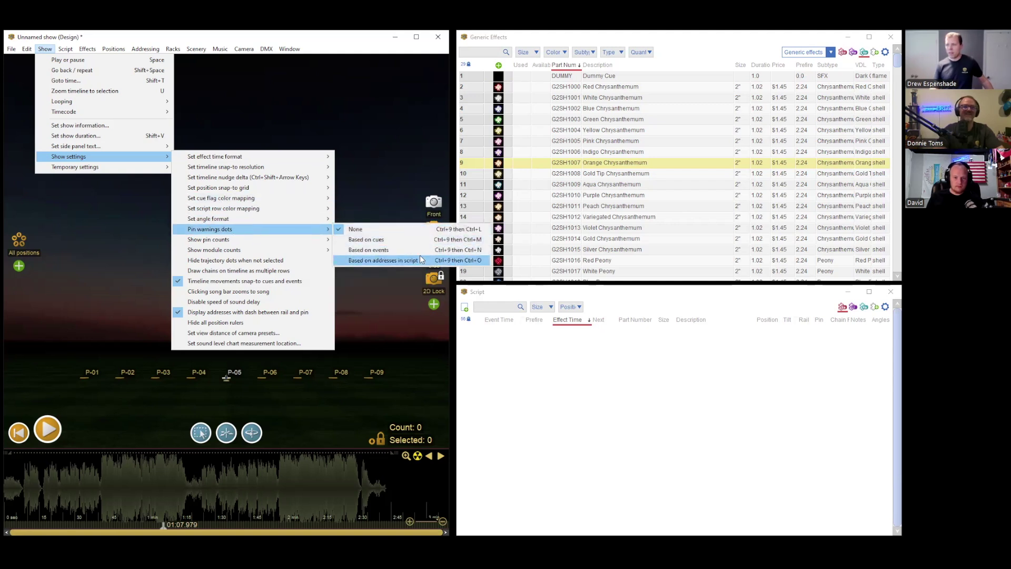
click(390, 251)
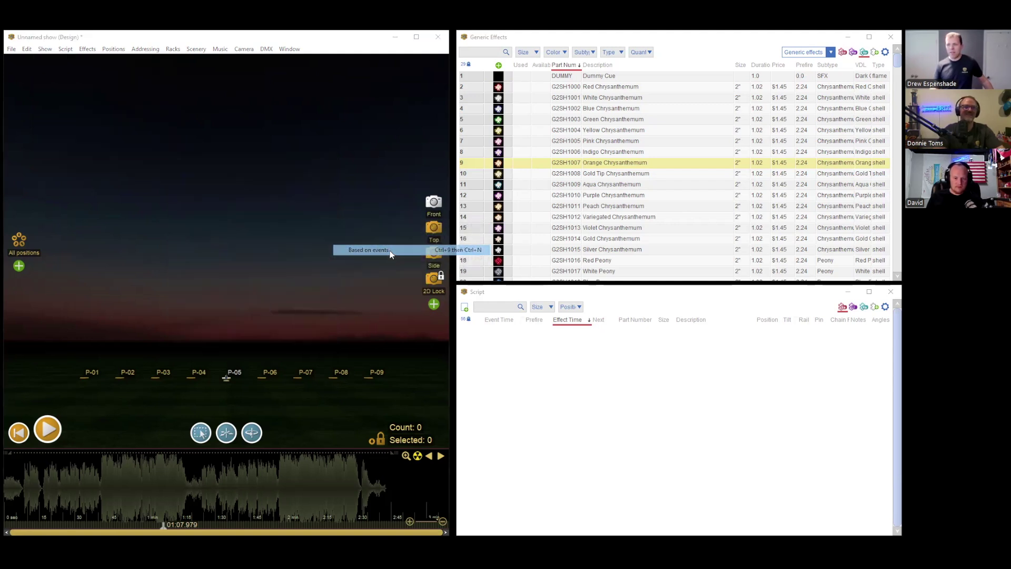
click(582, 372)
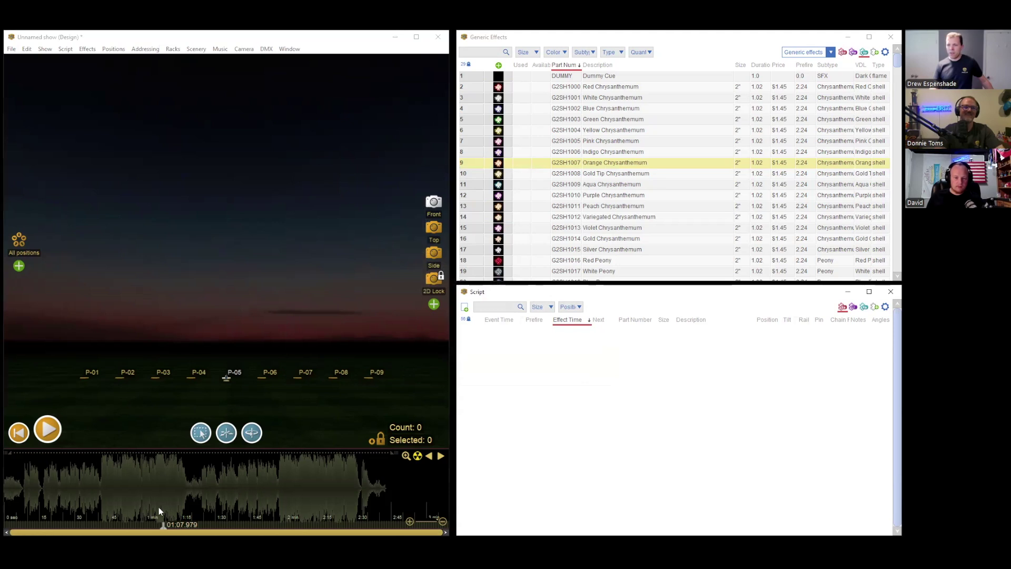
- Add 37 Orange Chrysanthemum events at P-05 at 00:52.090 and clear the selection
click(126, 487)
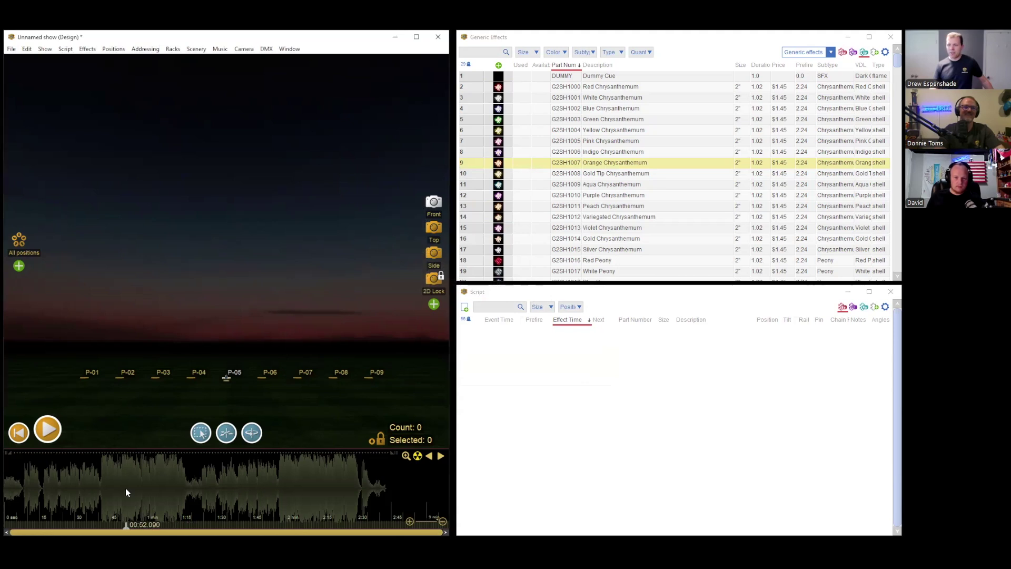
double_click(497, 163)
double_click(497, 163)
double_click(497, 163)
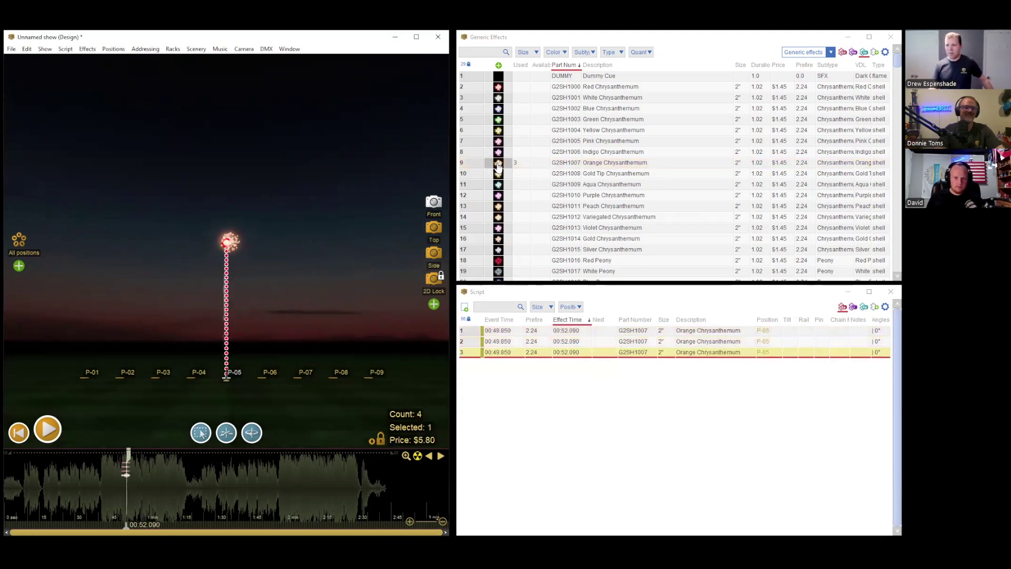
double_click(498, 164)
double_click(497, 163)
double_click(498, 163)
double_click(497, 163)
double_click(497, 163)
double_click(497, 163)
double_click(497, 163)
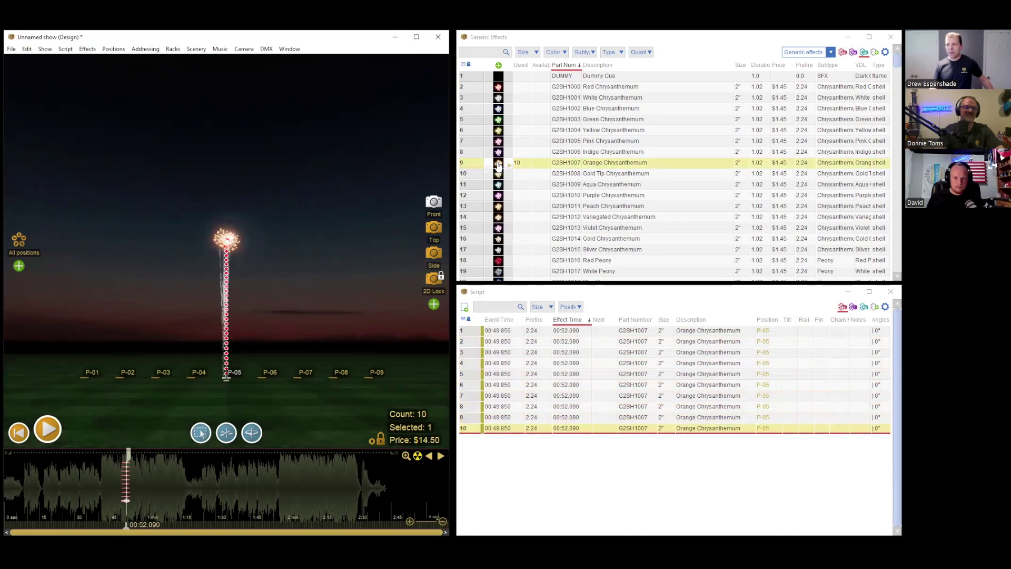
double_click(497, 164)
double_click(498, 163)
double_click(498, 163)
double_click(497, 163)
double_click(498, 163)
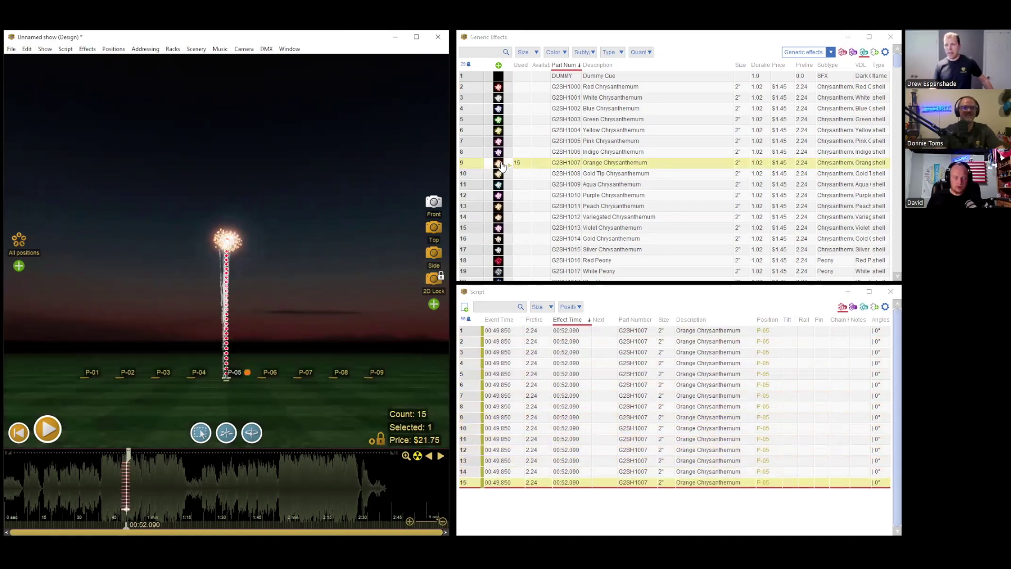
double_click(503, 165)
double_click(502, 166)
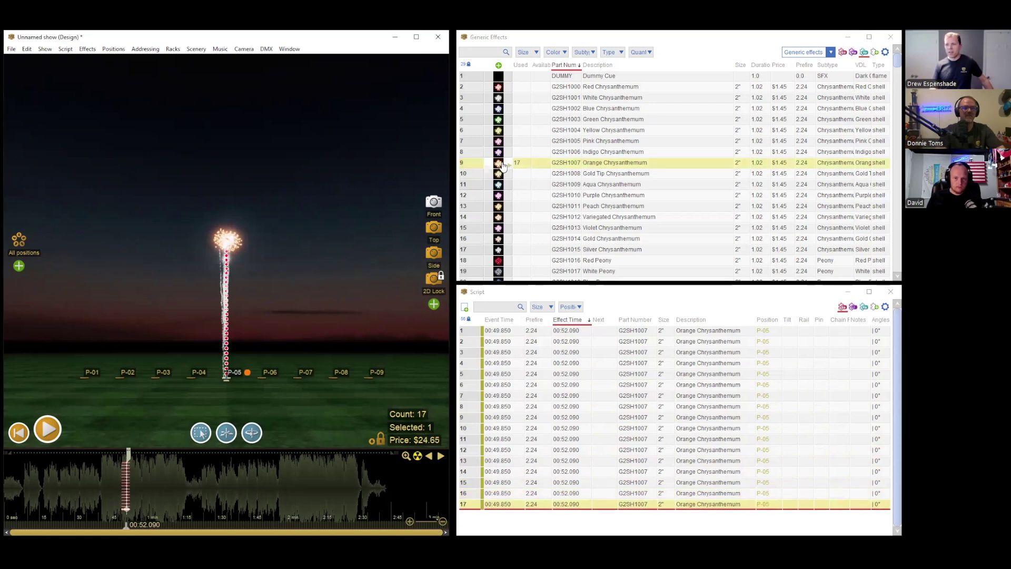
double_click(503, 166)
double_click(503, 166)
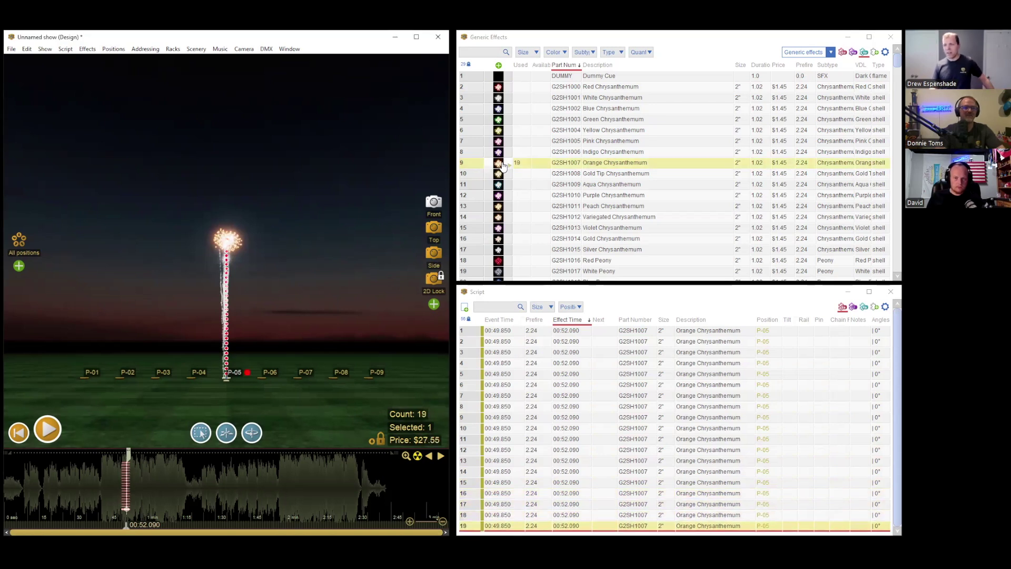
double_click(503, 166)
double_click(503, 166)
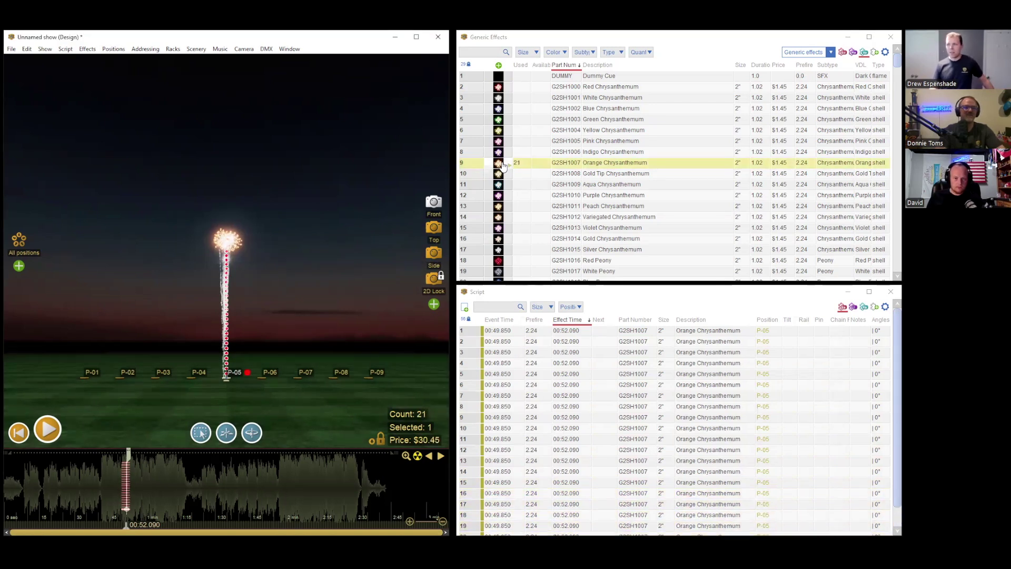
double_click(503, 166)
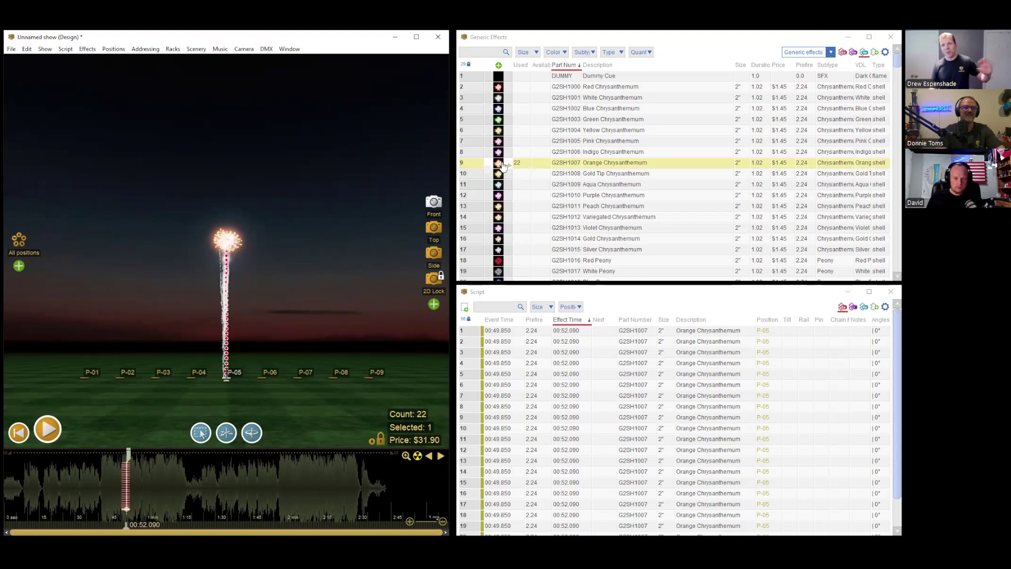
double_click(503, 166)
double_click(503, 165)
double_click(502, 165)
double_click(503, 166)
double_click(502, 166)
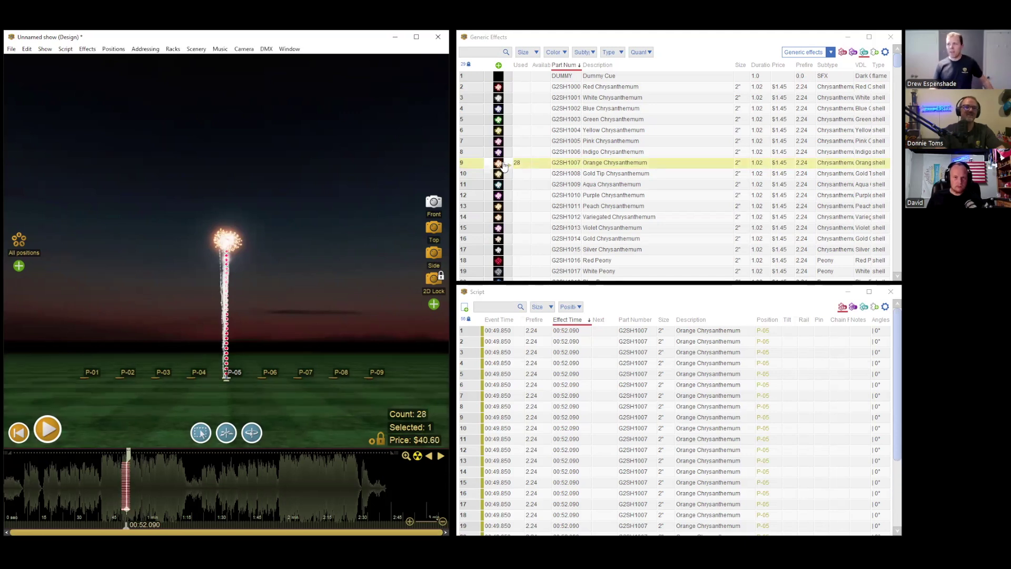
double_click(503, 166)
double_click(504, 166)
double_click(504, 166)
double_click(503, 167)
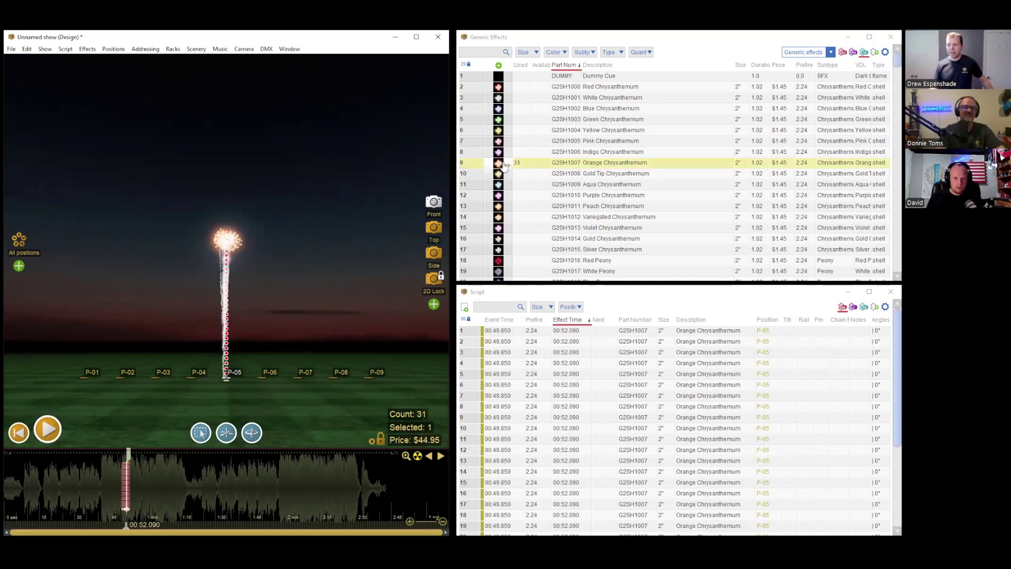
double_click(504, 167)
double_click(503, 166)
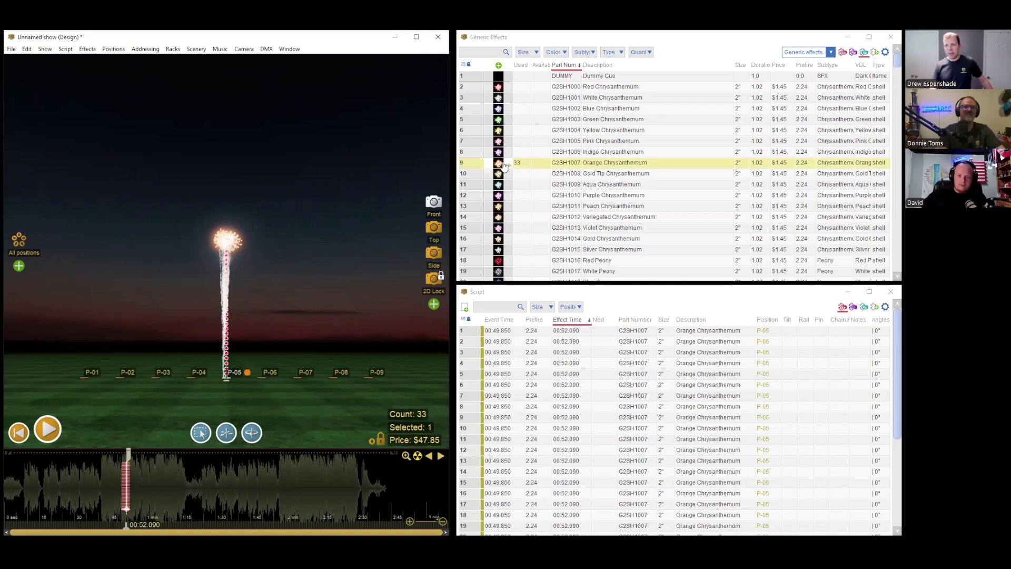
double_click(504, 166)
double_click(504, 166)
double_click(504, 166)
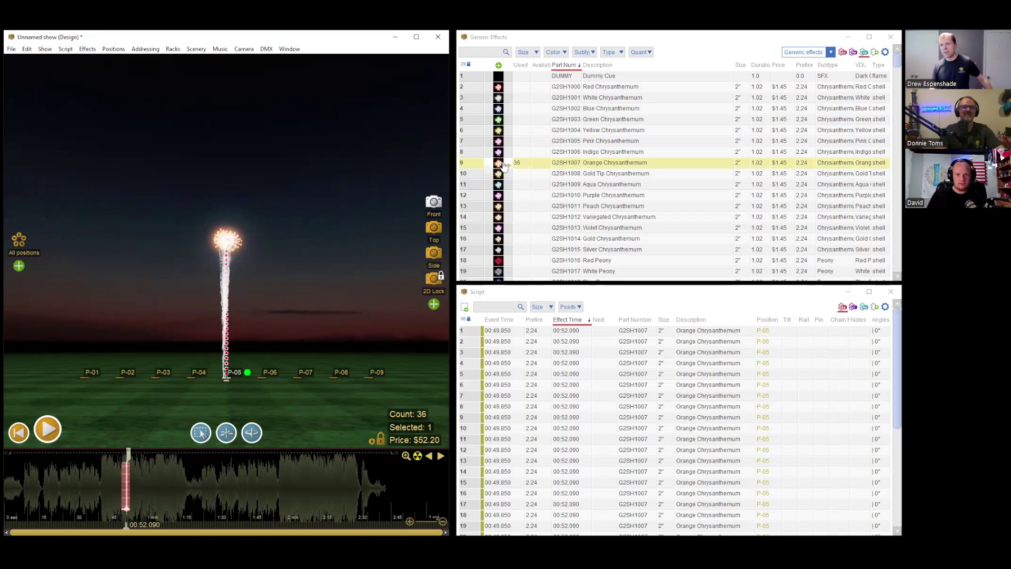
double_click(504, 166)
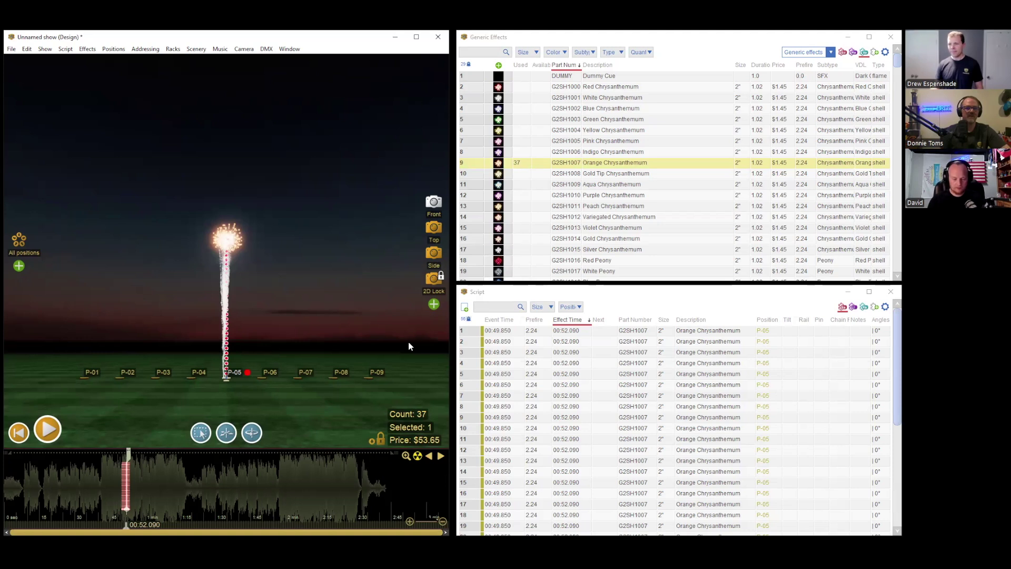
click(186, 496)
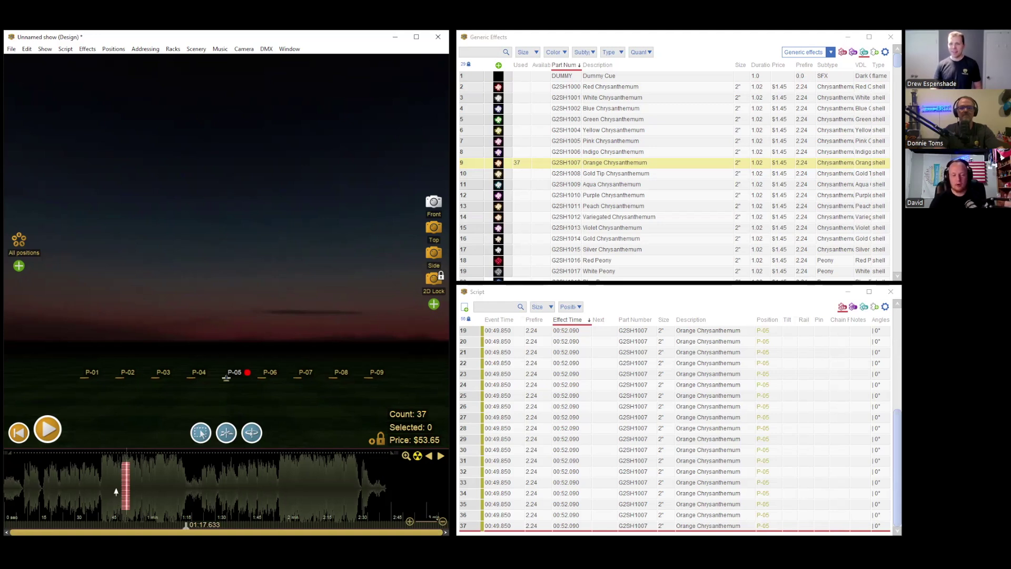
- Highlight the Price cells from Red Chrysanthemum through Peach Chrysanthemum in the effects table
scroll(138, 510, up, 2)
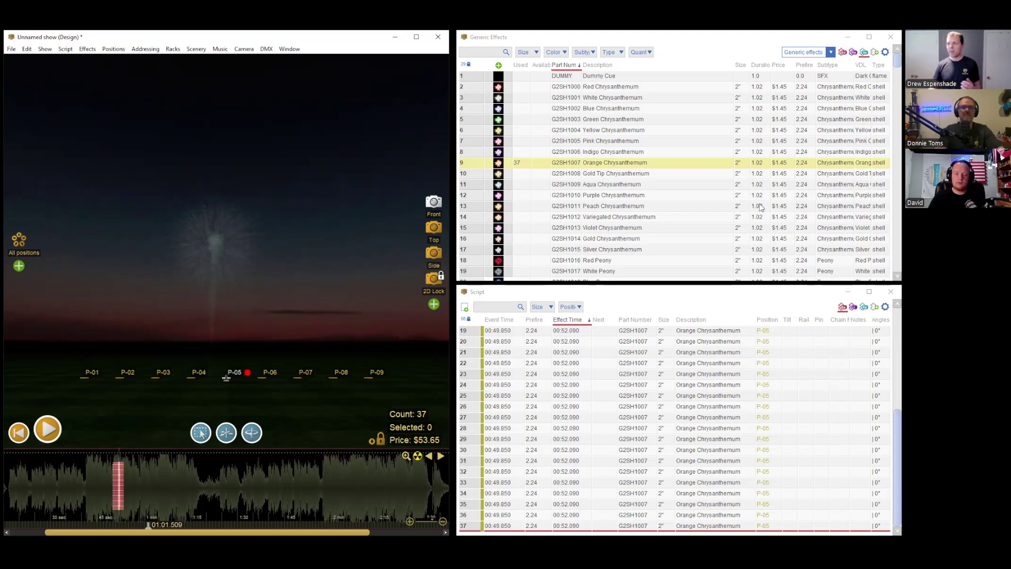
click(783, 87)
drag(785, 88, 775, 204)
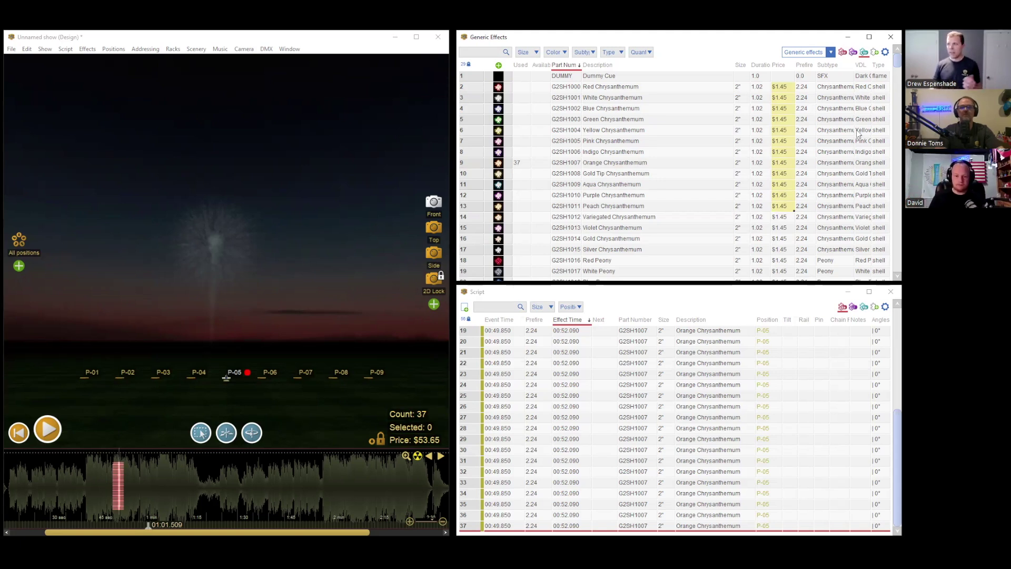
- Unhide and widen the Cost column in the effects table, and highlight its blank cells for the first 13 effects
click(886, 53)
mouse_move(767, 67)
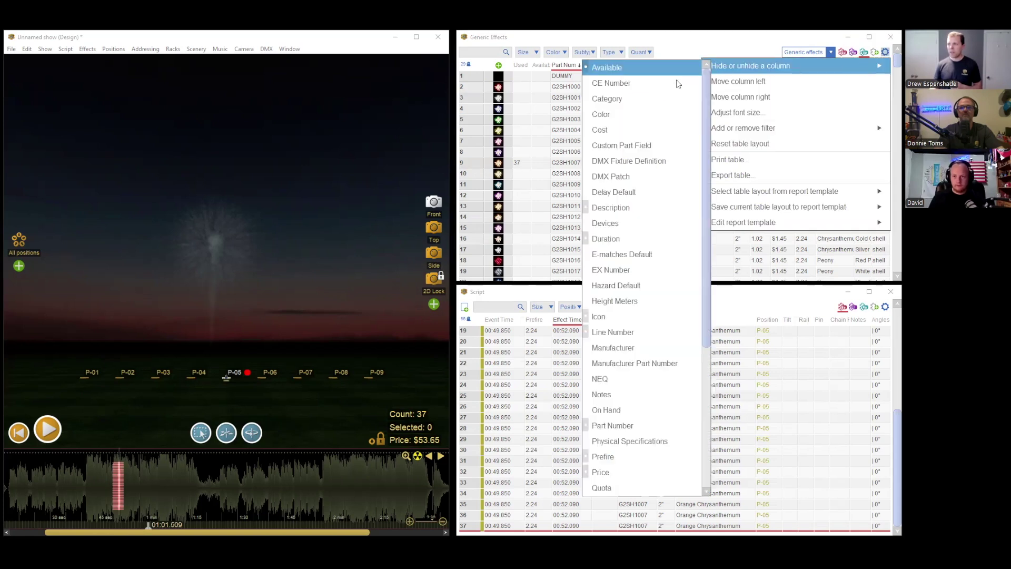
click(620, 130)
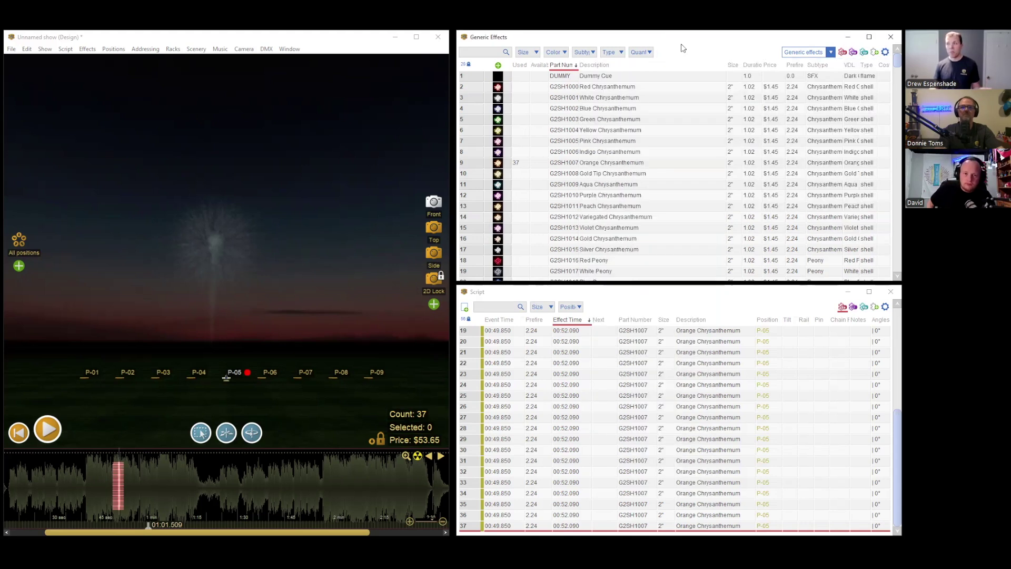
drag(875, 65, 854, 208)
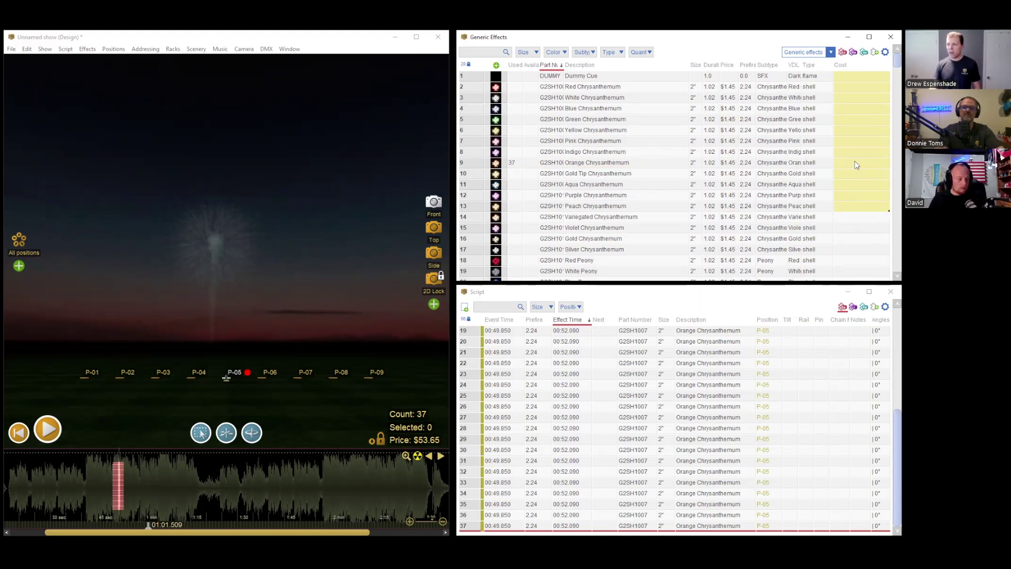
click(254, 207)
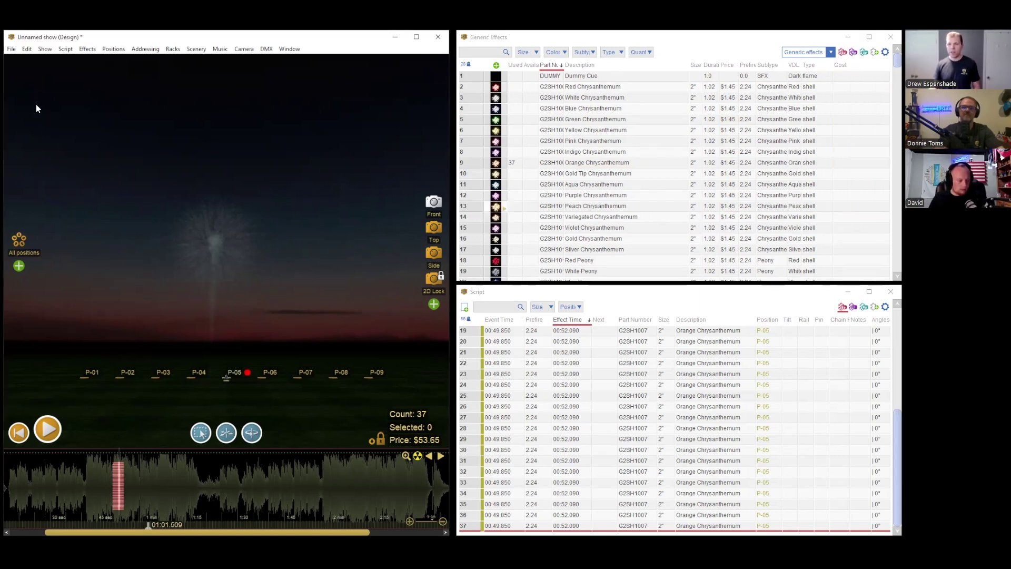
- Enable the user setting "Show cost instead of price in 3D view"
click(10, 49)
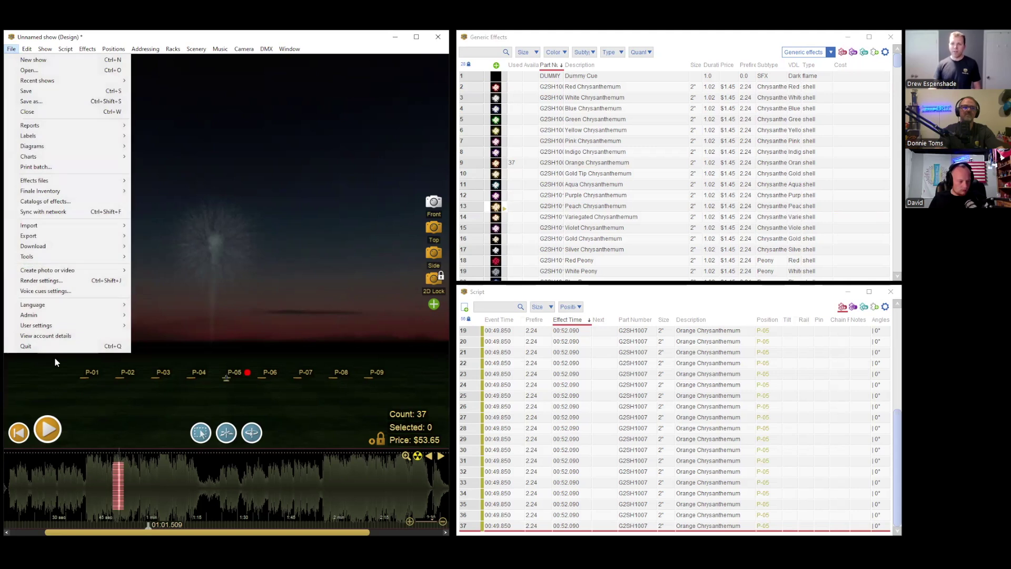
mouse_move(75, 326)
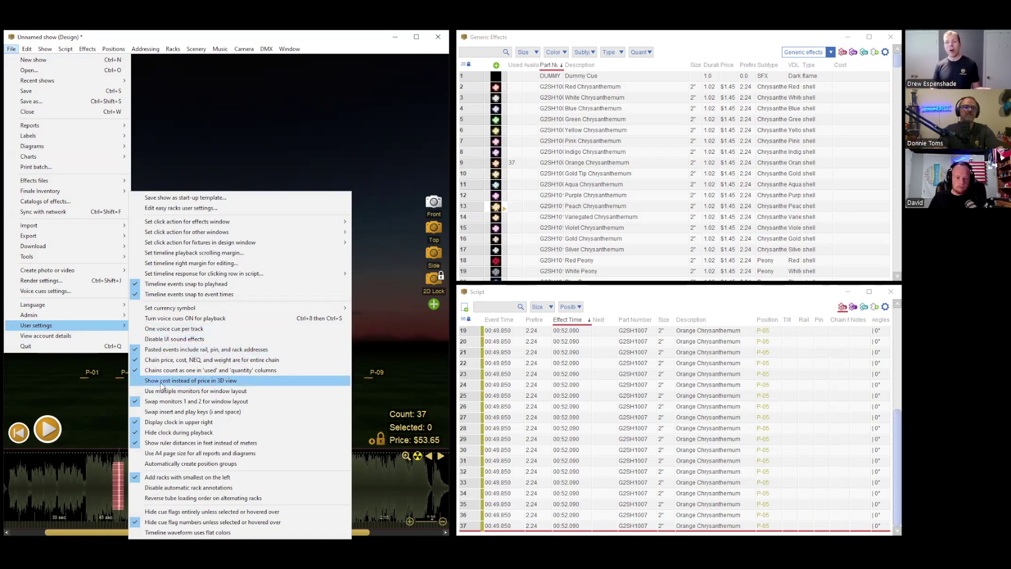
click(233, 382)
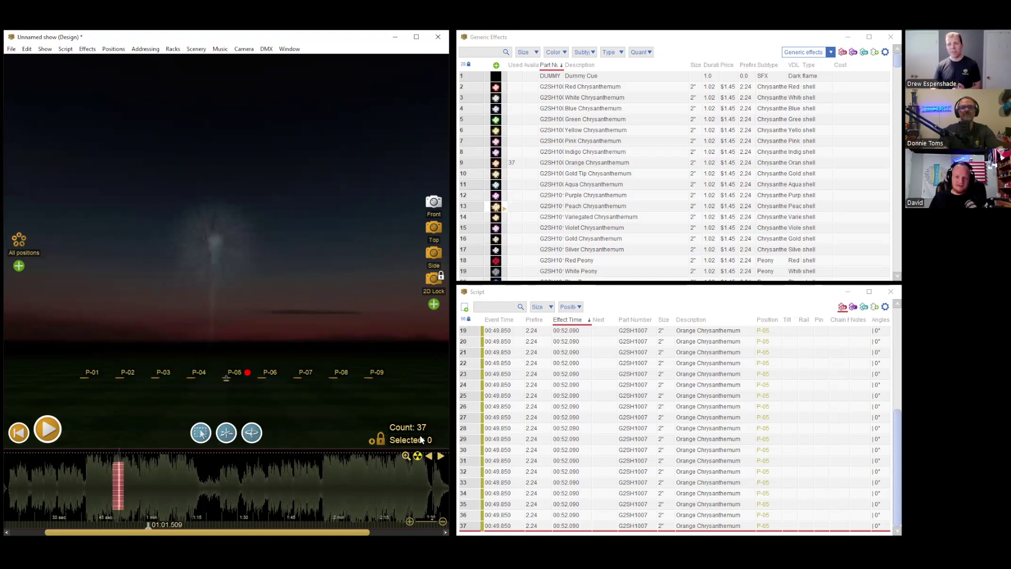
- Switch the effects table to Per-show effects and set the Orange Chrysanthemum's cost to $0.50
click(801, 55)
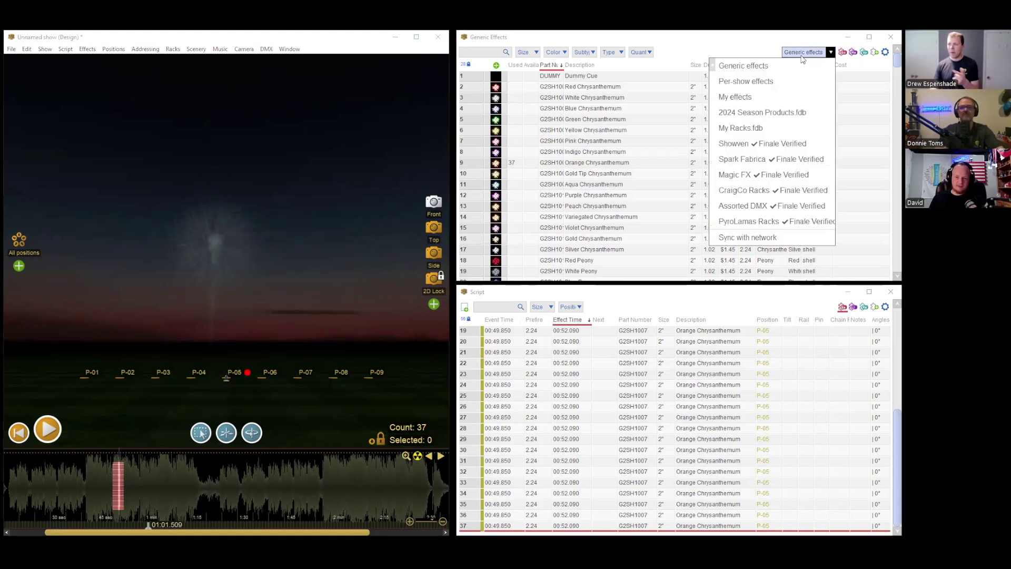
click(792, 81)
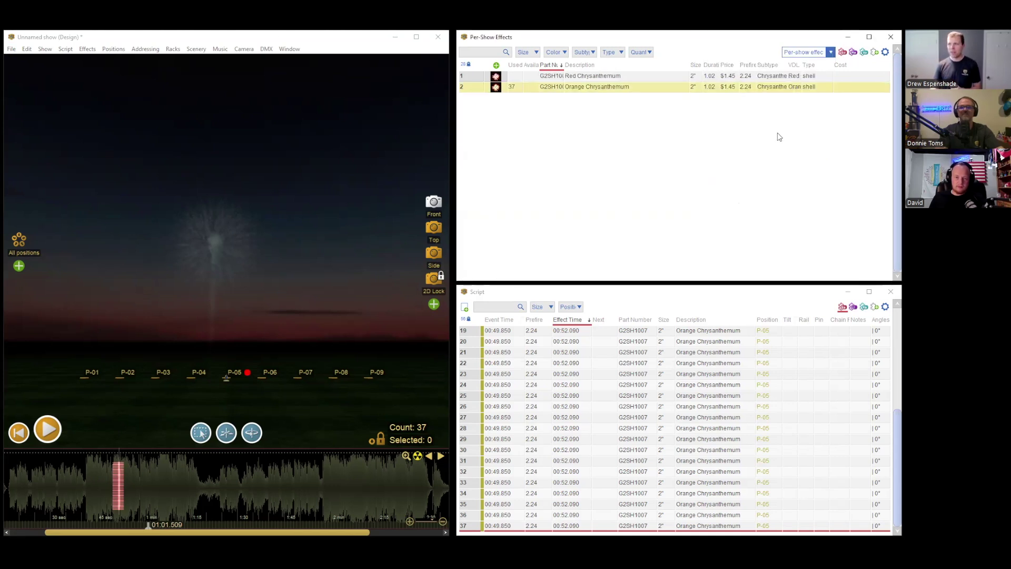
double_click(859, 89)
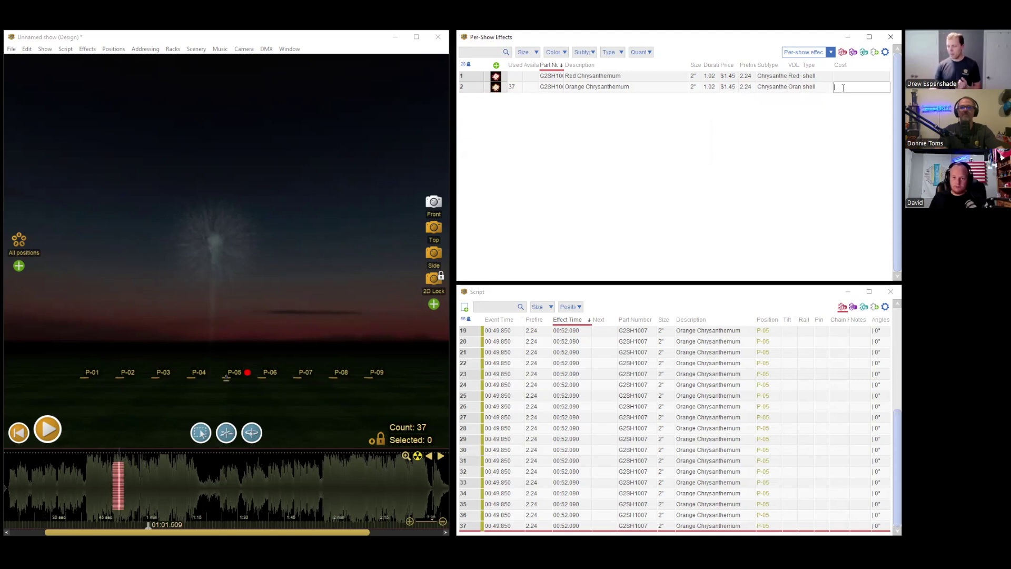
text(0.50)
key(Return)
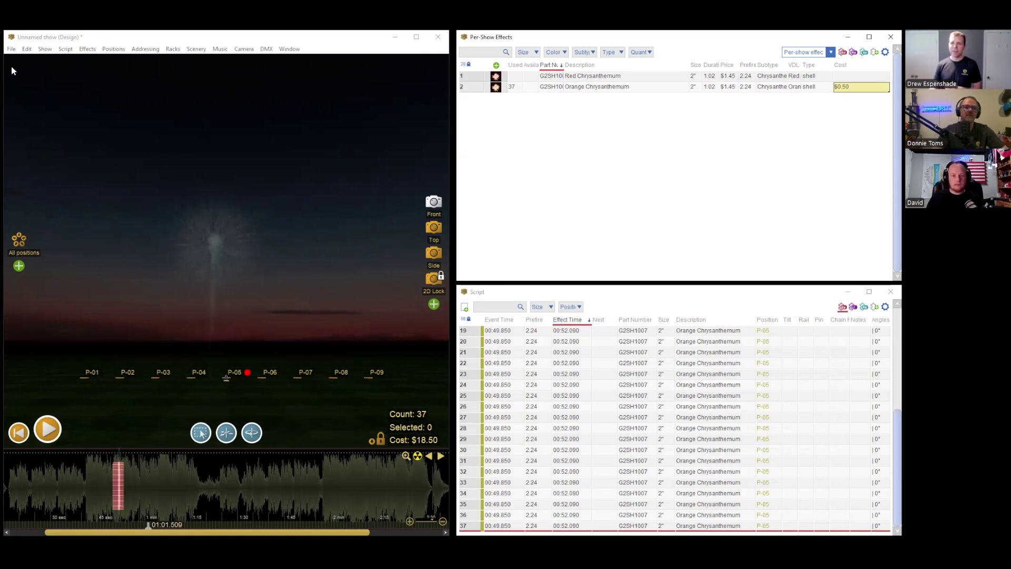
click(12, 49)
mouse_move(55, 324)
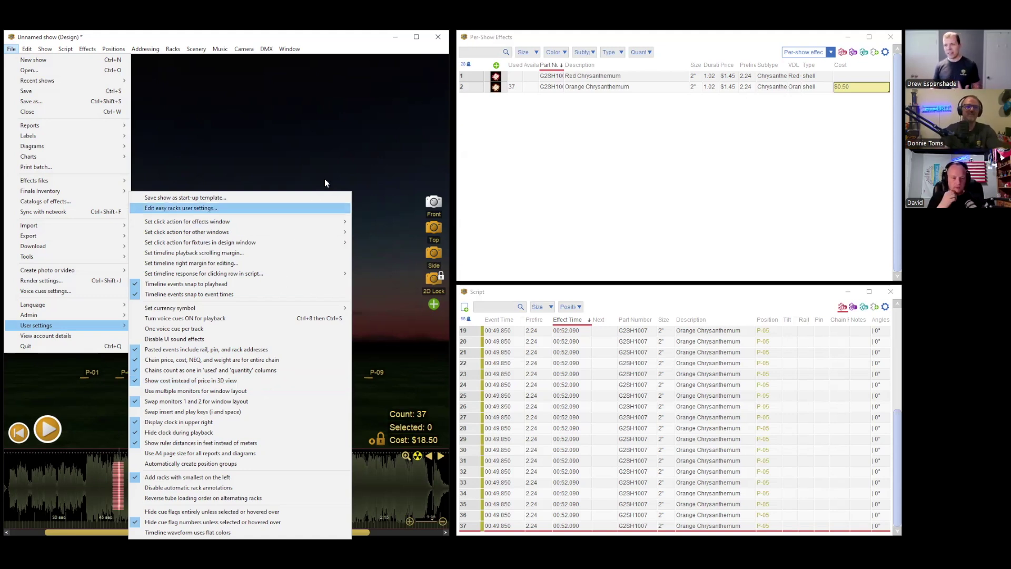
click(326, 138)
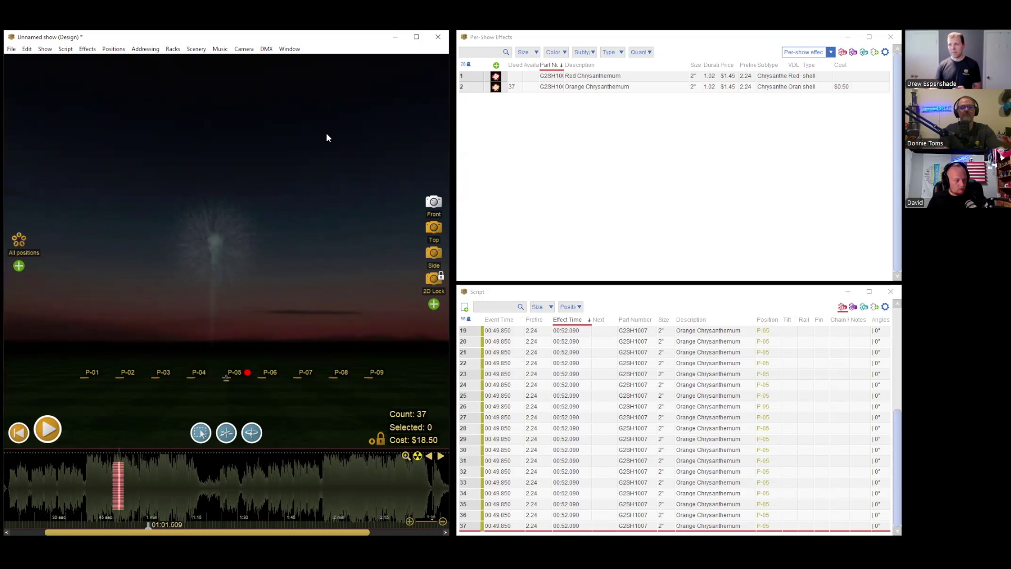
- Create a new effect described as "3" brocade crown chain of 10" in the Per-show effects collection
key(ctrl+e)
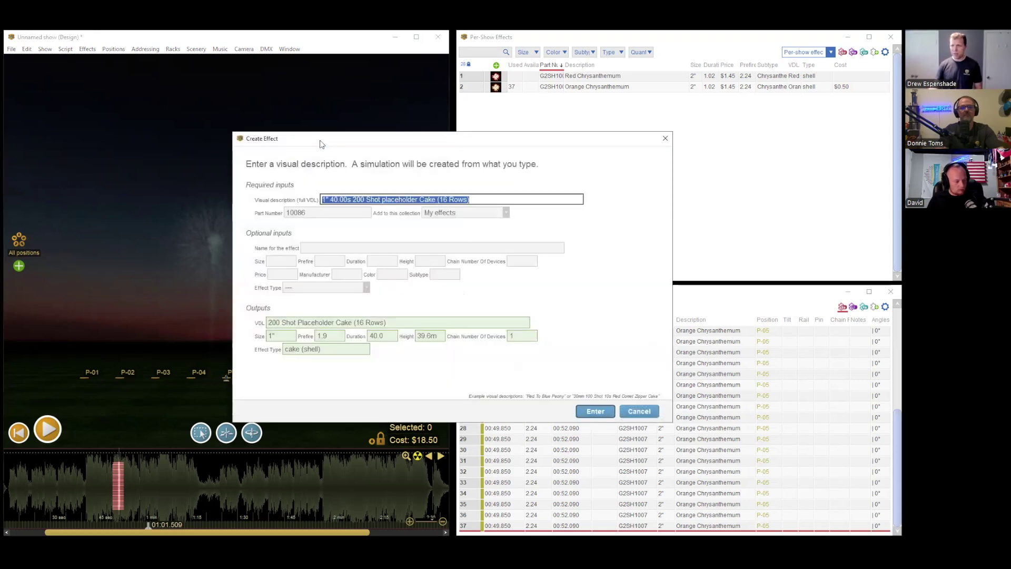
text(3" brocda)
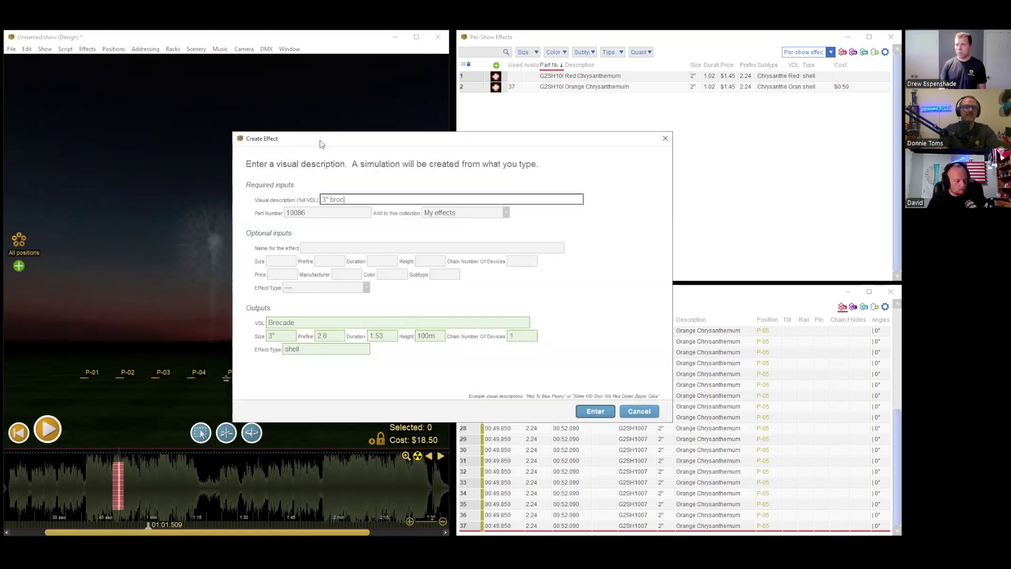
key(BackSpace)
key(BackSpace)
text(a)
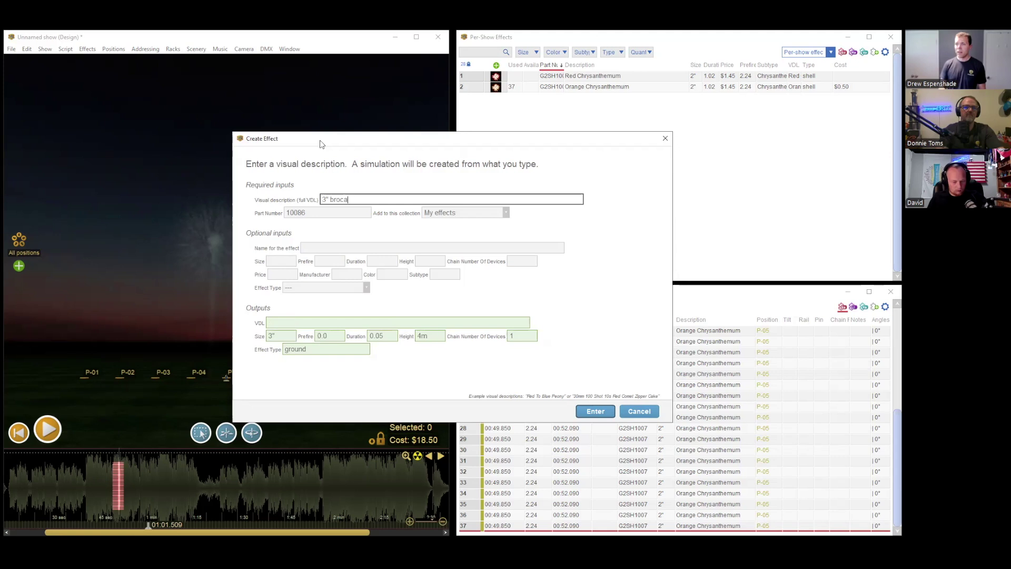
text(de crown chain of 10)
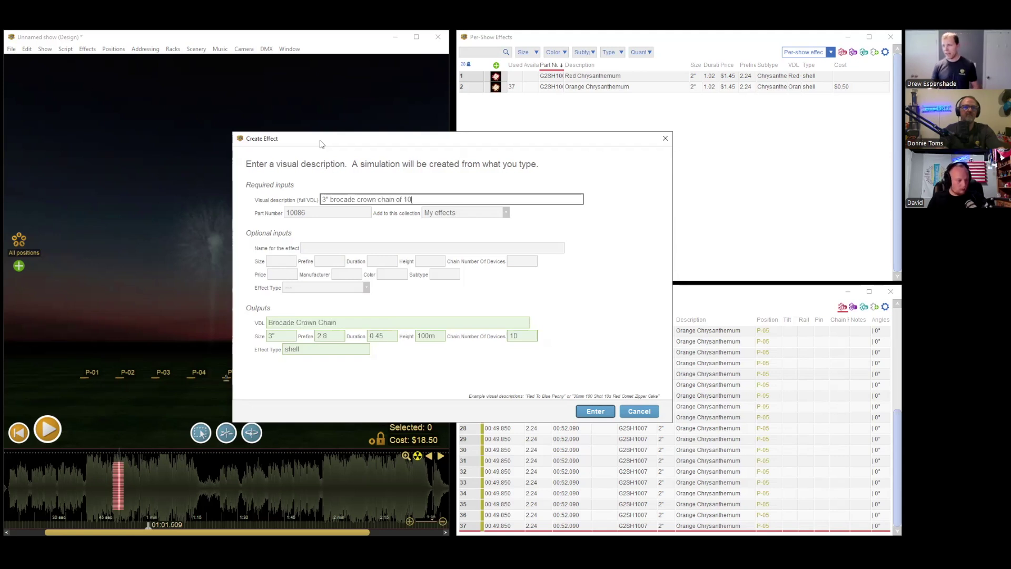
click(445, 213)
click(449, 233)
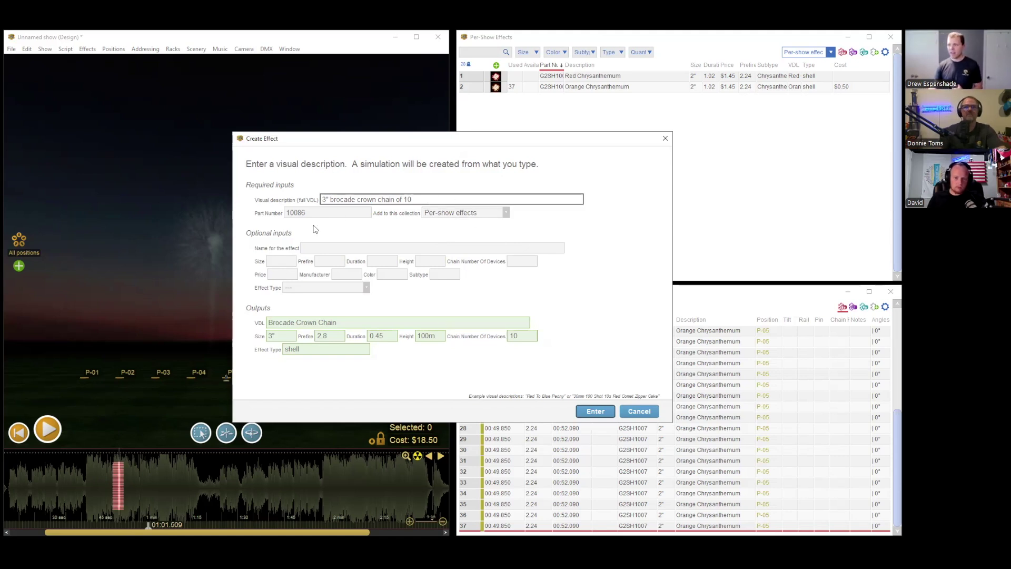
click(595, 412)
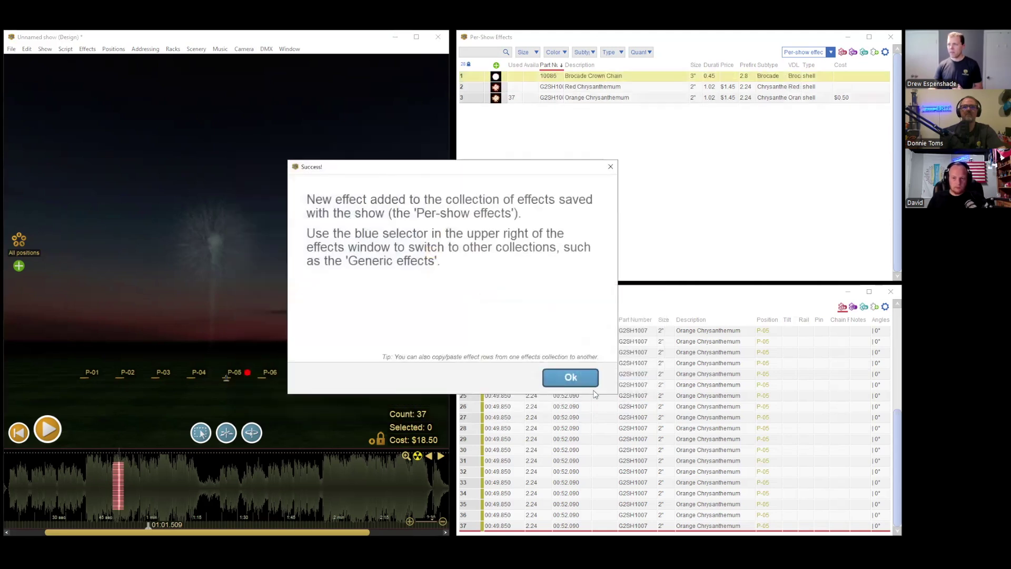
- Dismiss the new-effect confirmation and add the Brocade Crown Chain to position P-05 at 01:25.534
click(590, 379)
click(222, 455)
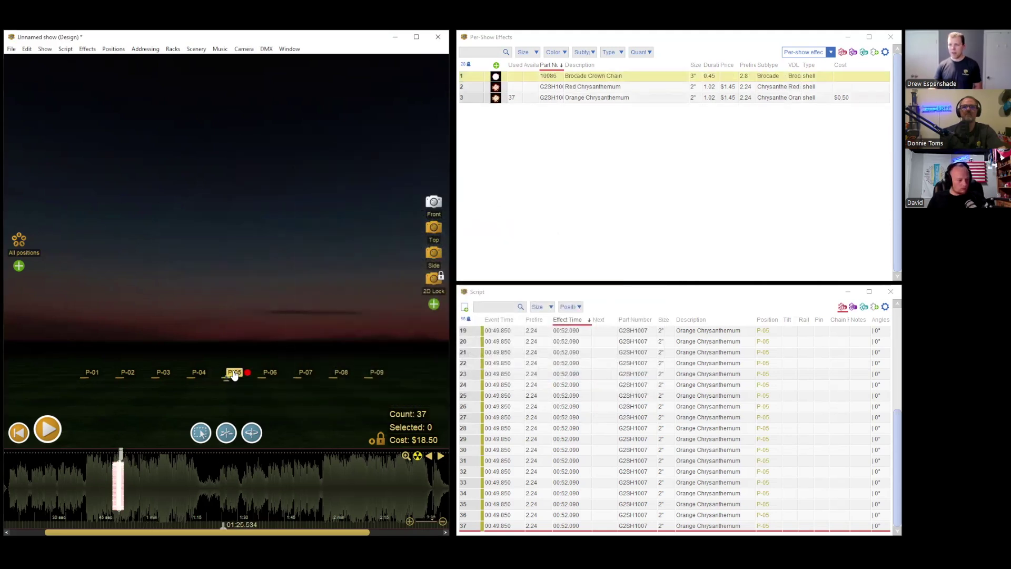
drag(496, 82, 226, 371)
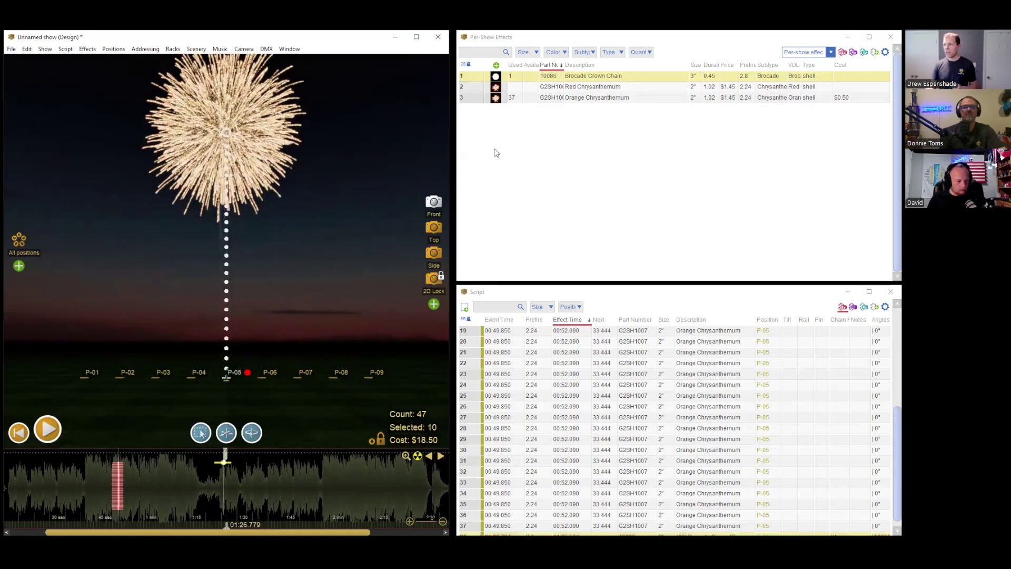
- Set the Brocade Crown Chain's price to $5.00 in the effects table
click(729, 77)
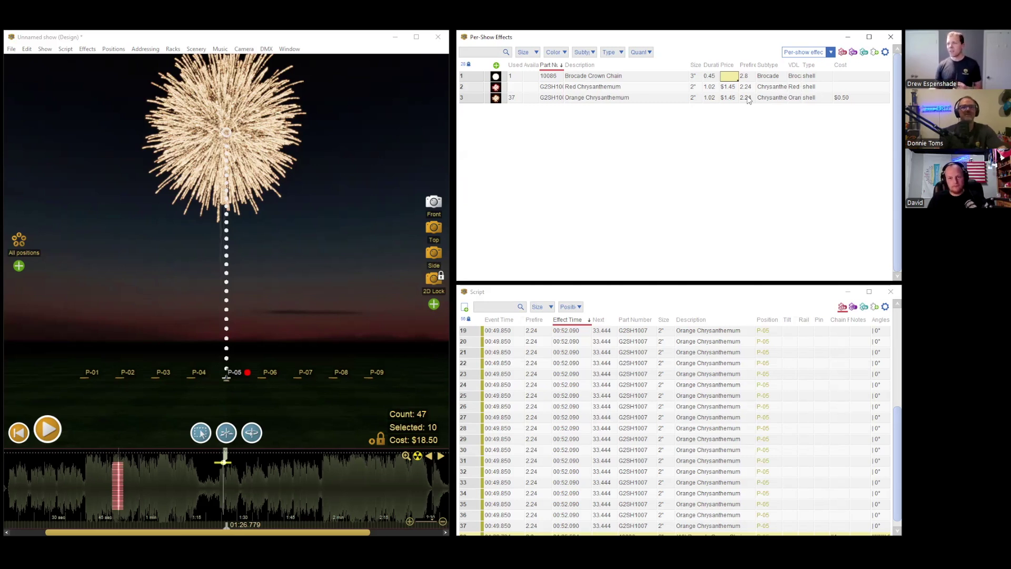
double_click(731, 76)
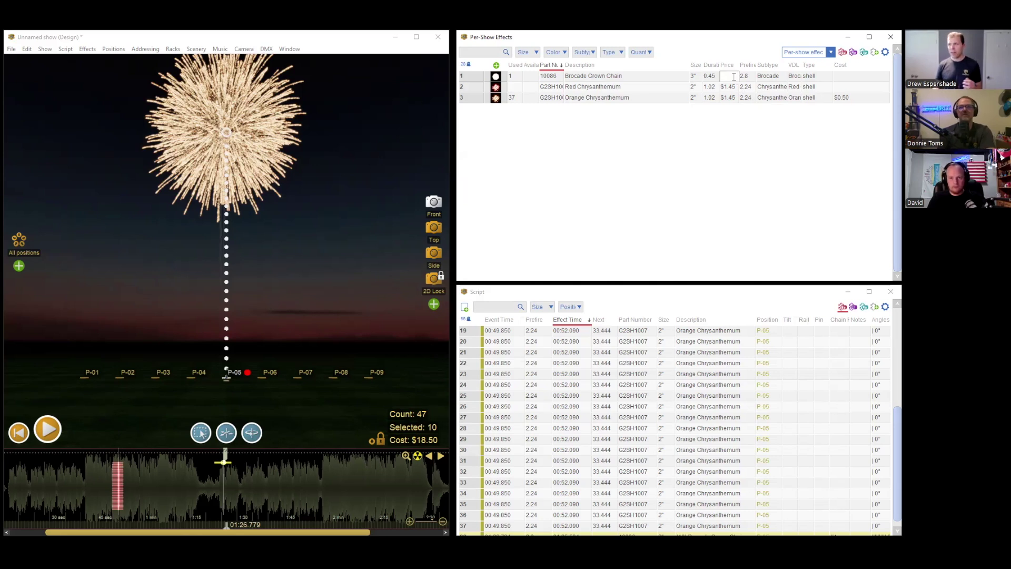
text(5)
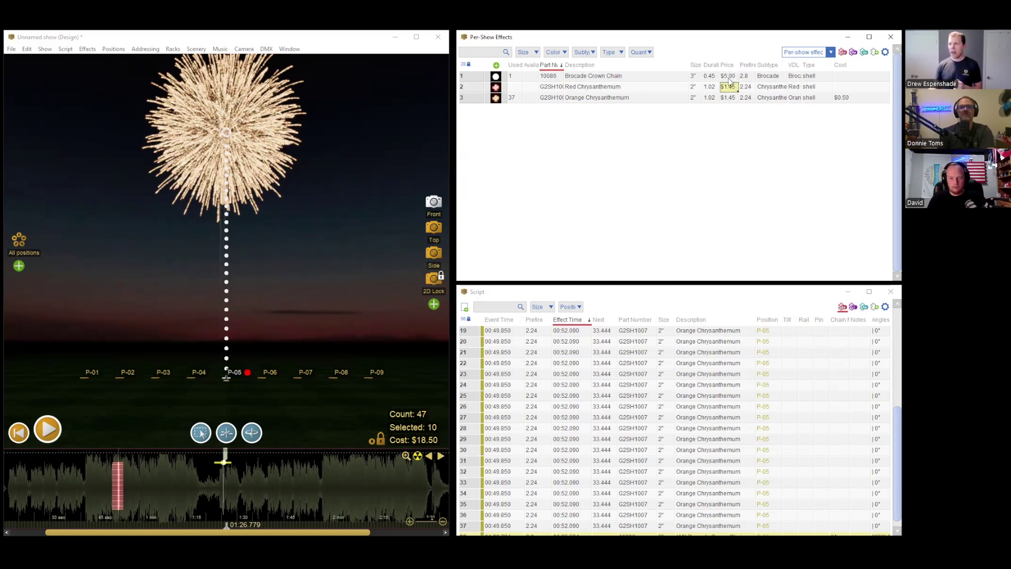
key(Return)
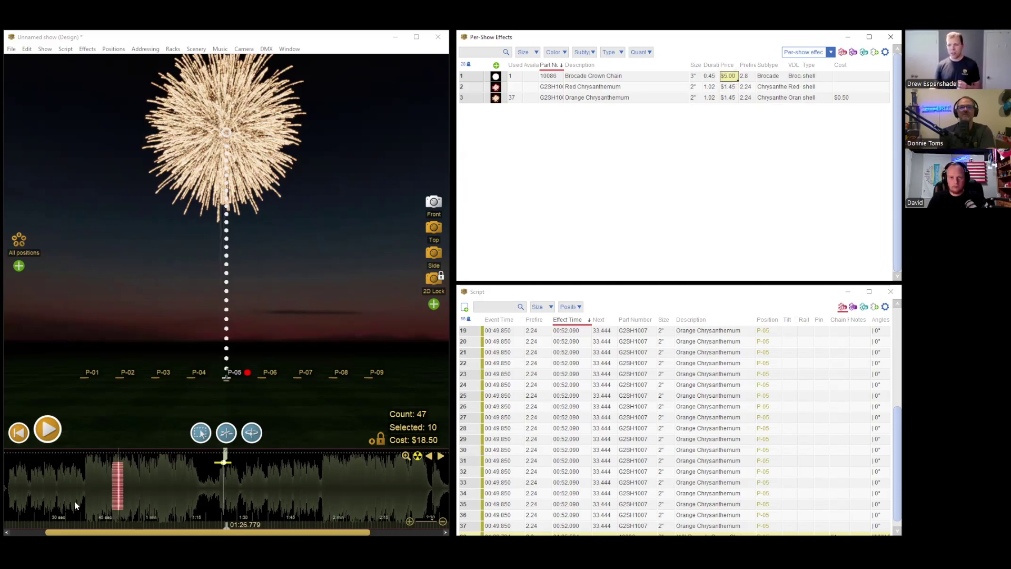
- Delete all the Orange Chrysanthemum events from the timeline
drag(78, 506, 159, 486)
key(Delete)
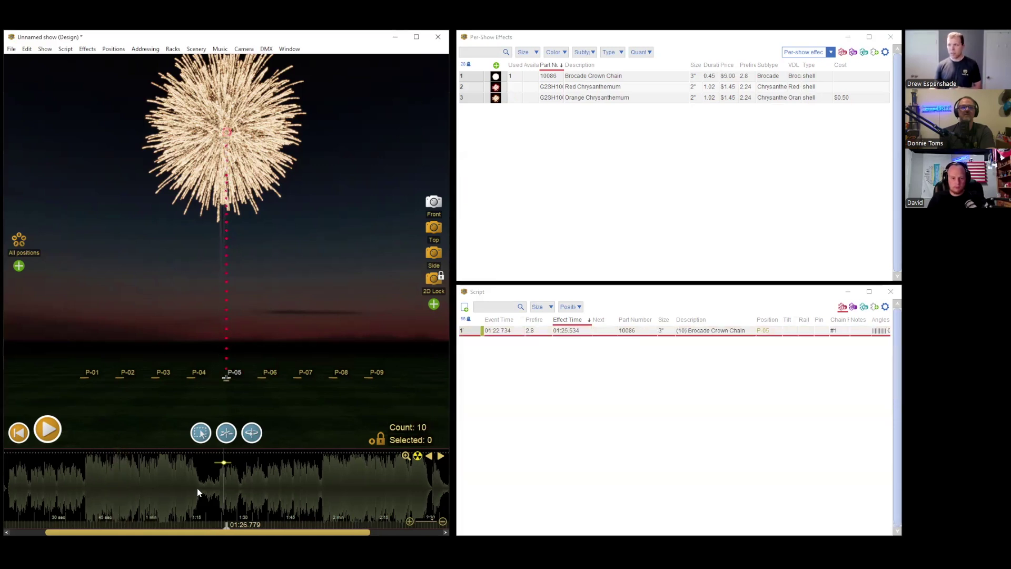
- Set the Brocade Crown Chain's price to $10.00 and its cost to $5.00
click(732, 76)
text(10)
key(Return)
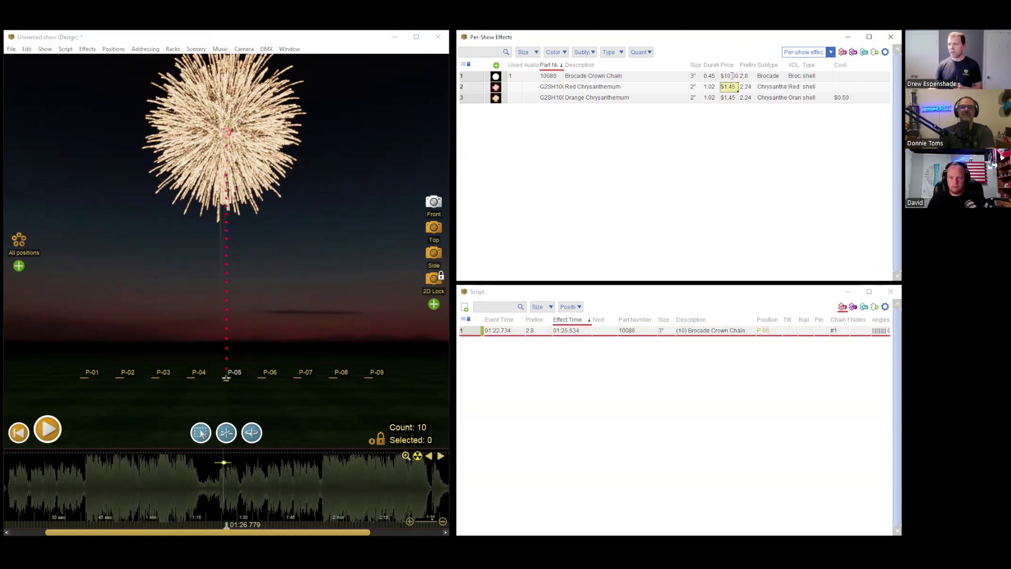
click(846, 76)
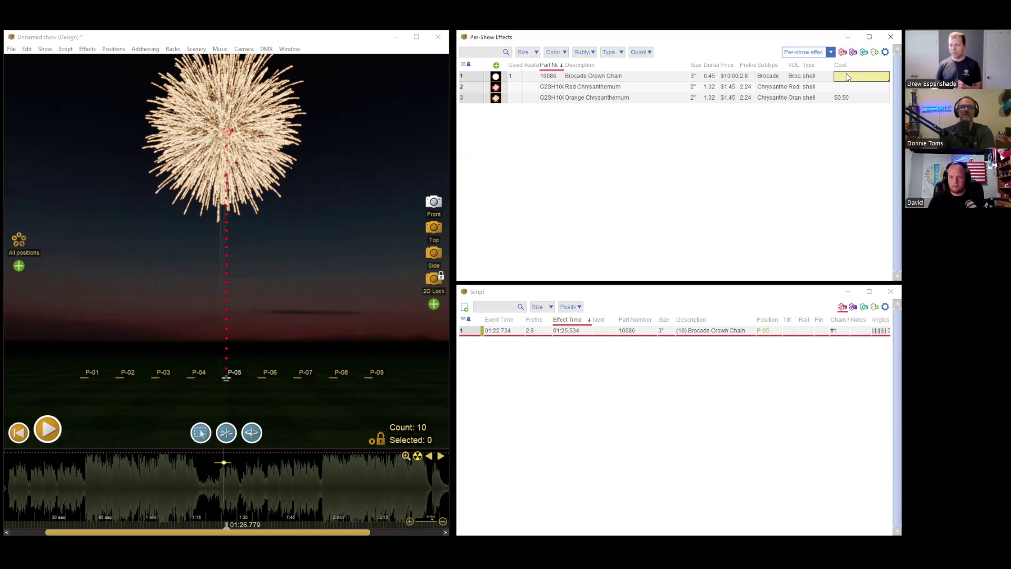
text(5)
key(Return)
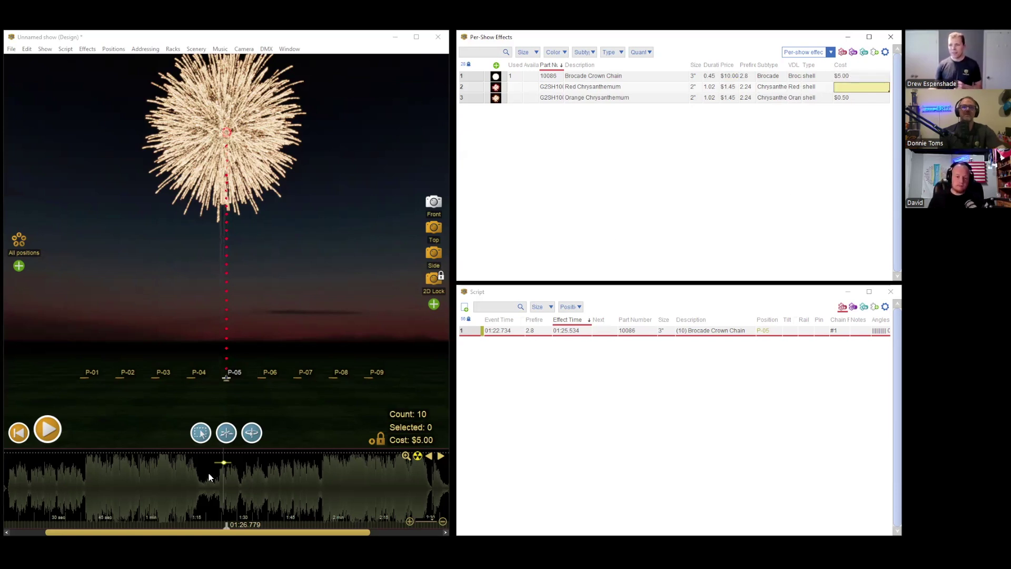
- Select the chain on the timeline and disable the user setting "Chain price, cost, NEQ, and weight are for entire chain"
click(224, 462)
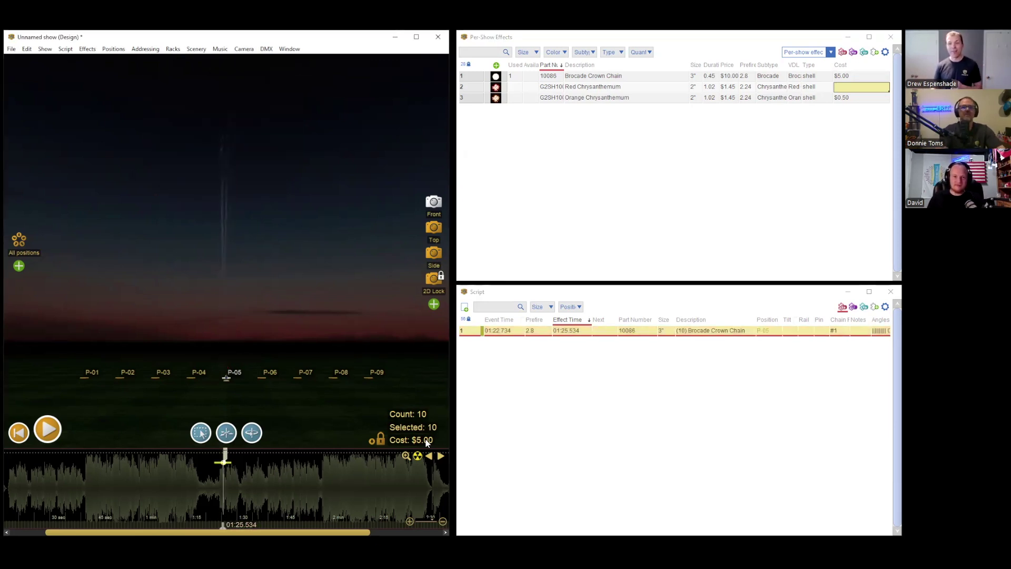
click(11, 49)
mouse_move(72, 326)
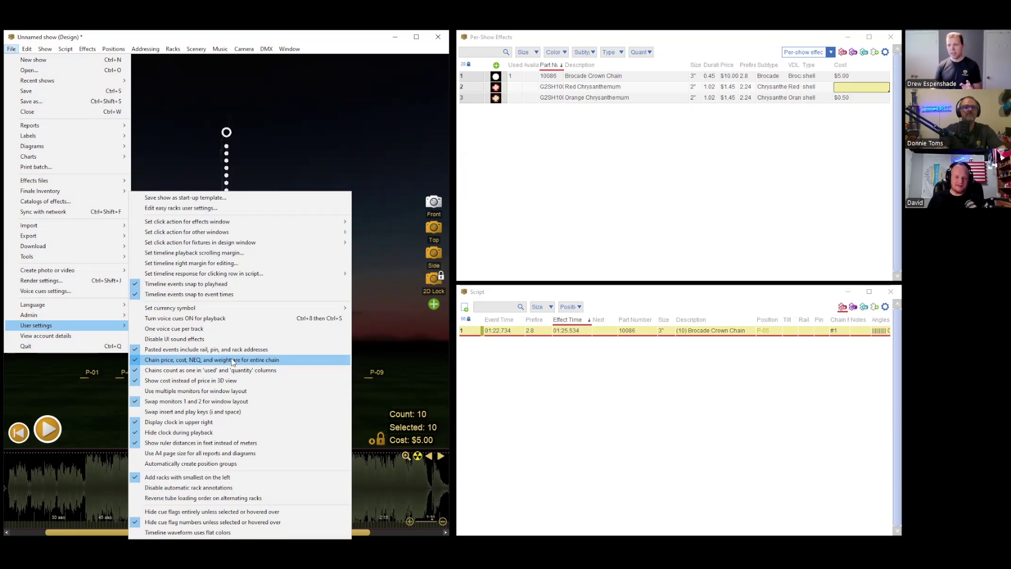
click(265, 362)
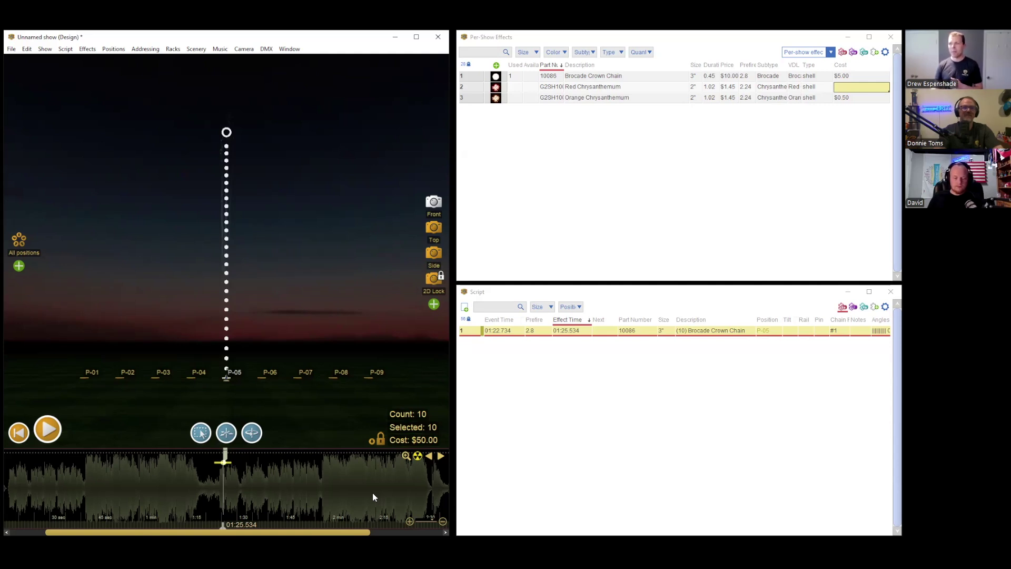
click(11, 49)
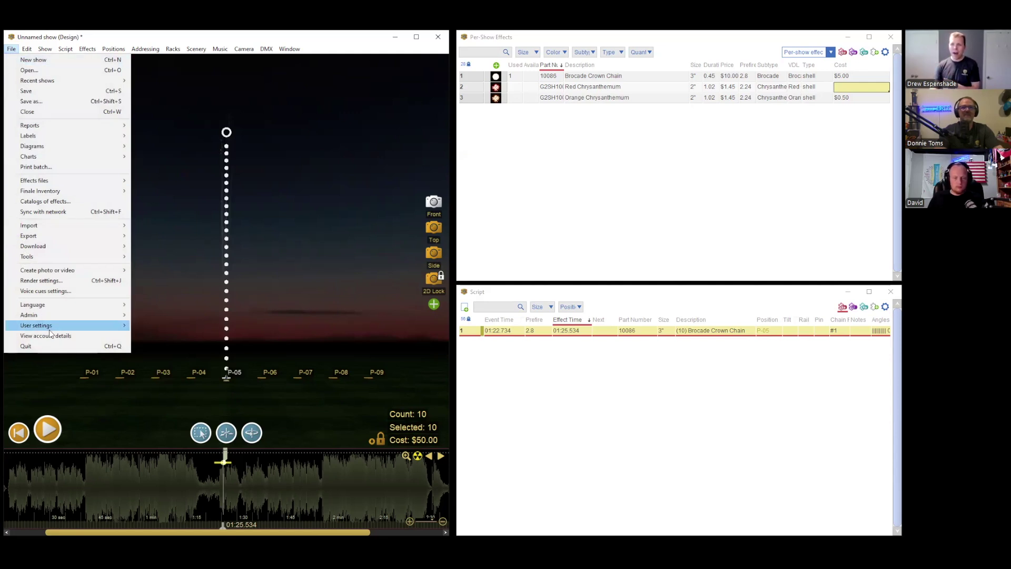
mouse_move(59, 326)
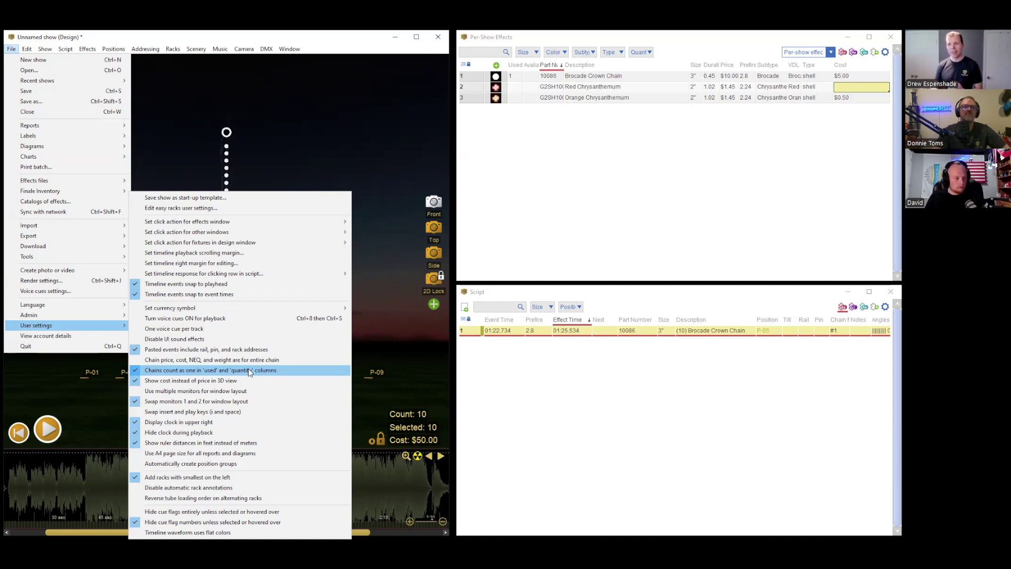
click(248, 370)
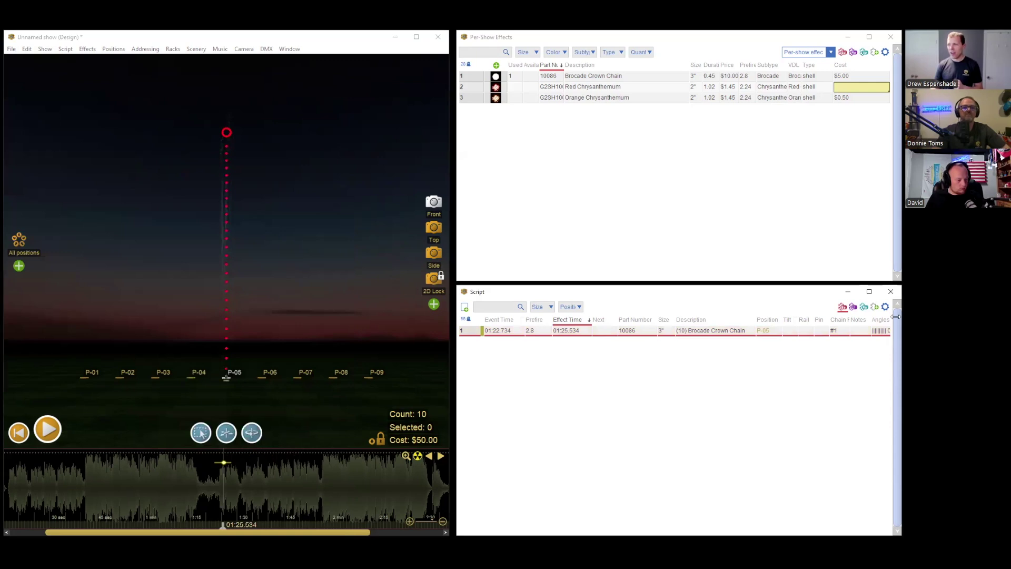
- Unhide the Quantity column in the script table and highlight the Brocade Crown Chain's quantity
click(884, 307)
mouse_move(750, 352)
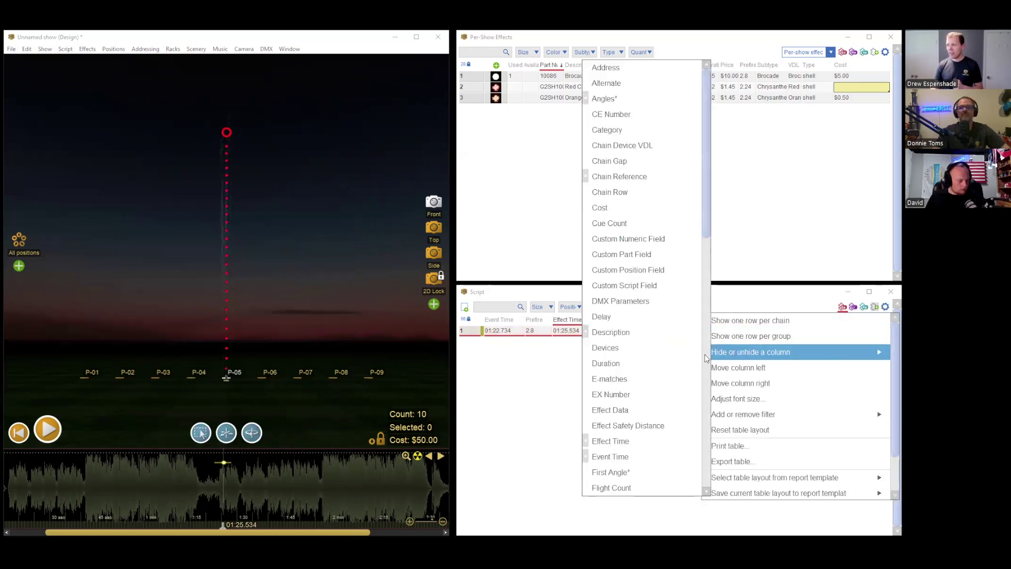
scroll(653, 377, down, 5)
scroll(652, 377, down, 8)
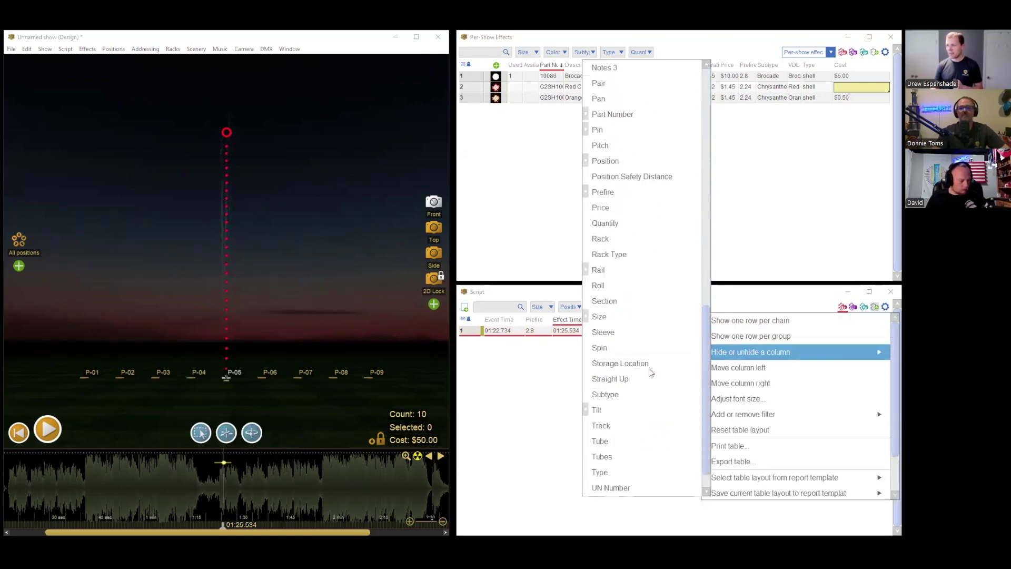
scroll(650, 369, up, 1)
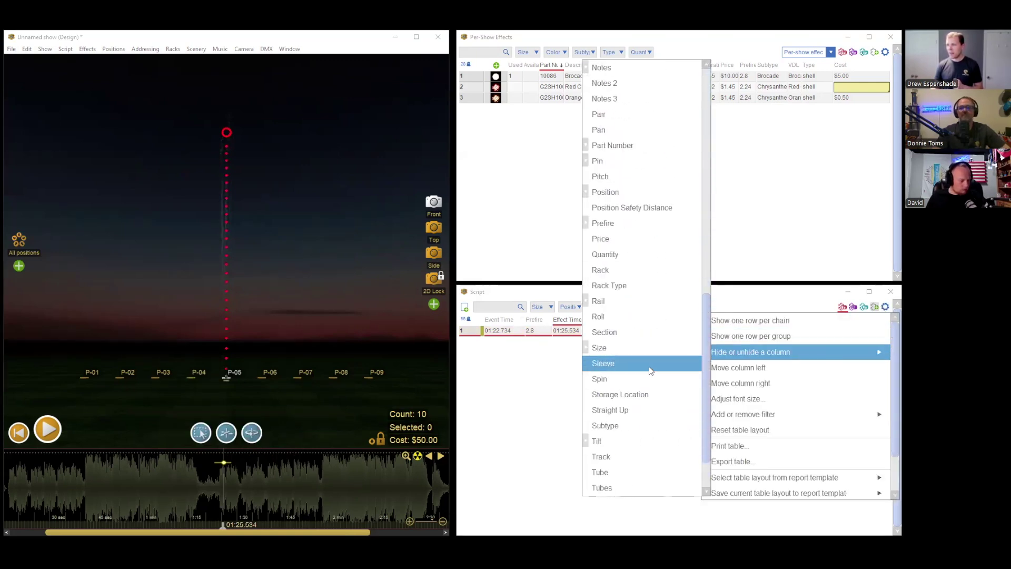
click(628, 256)
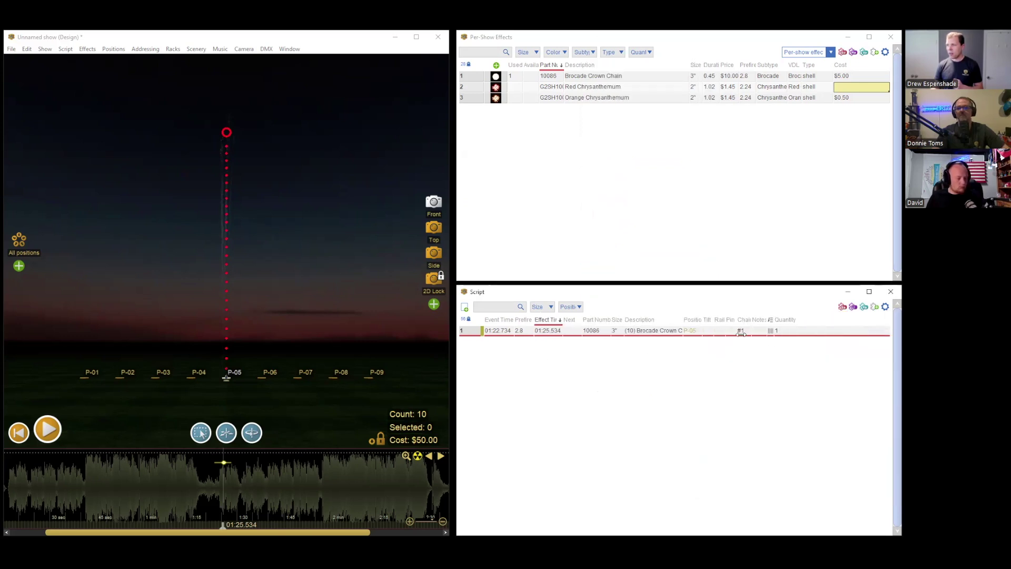
click(800, 336)
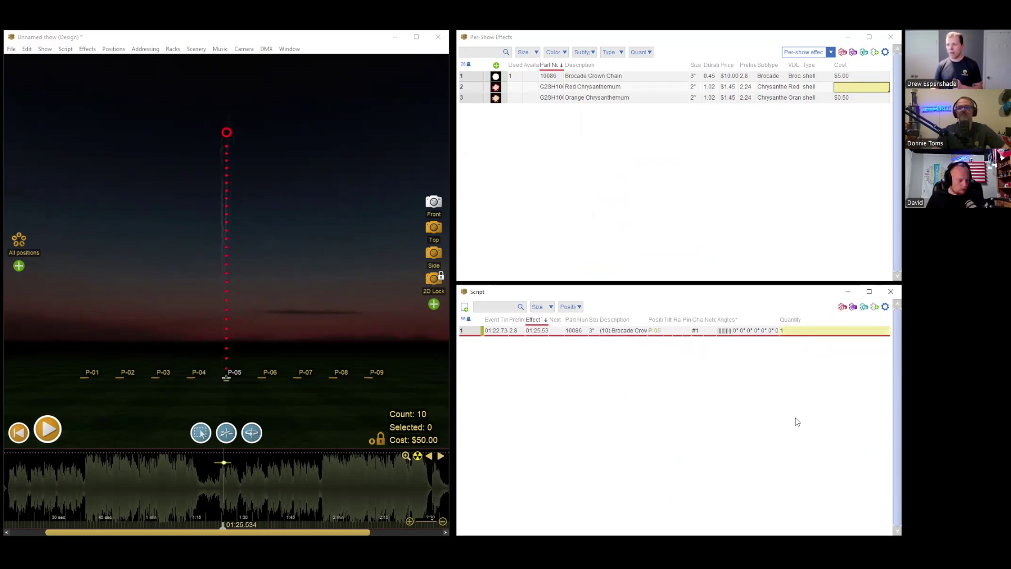
- Highlight the Brocade Crown Chain's Used cell and disable the user setting "Chains count as one in 'used' and 'quantity' columns"
click(11, 49)
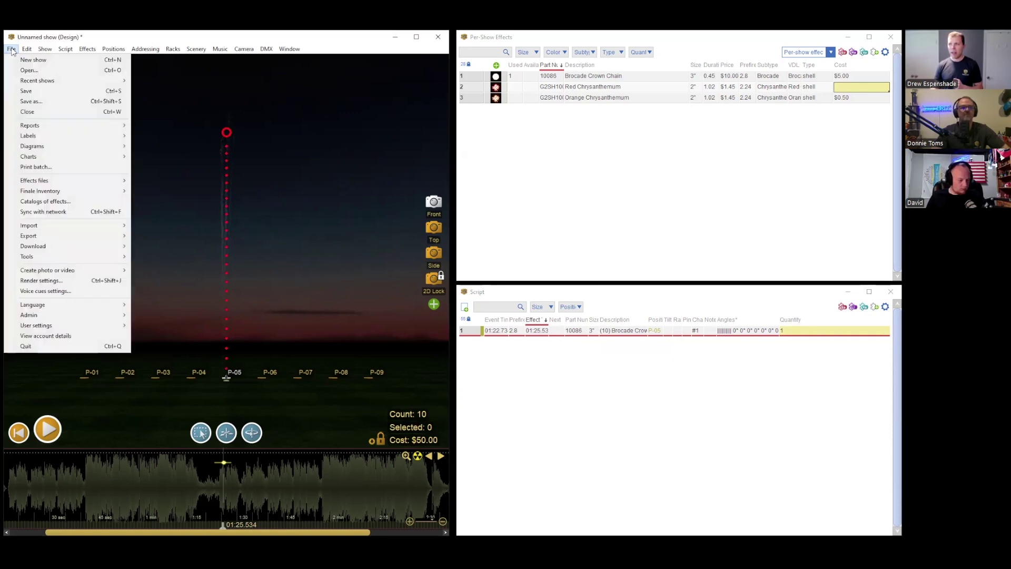
click(511, 79)
click(12, 49)
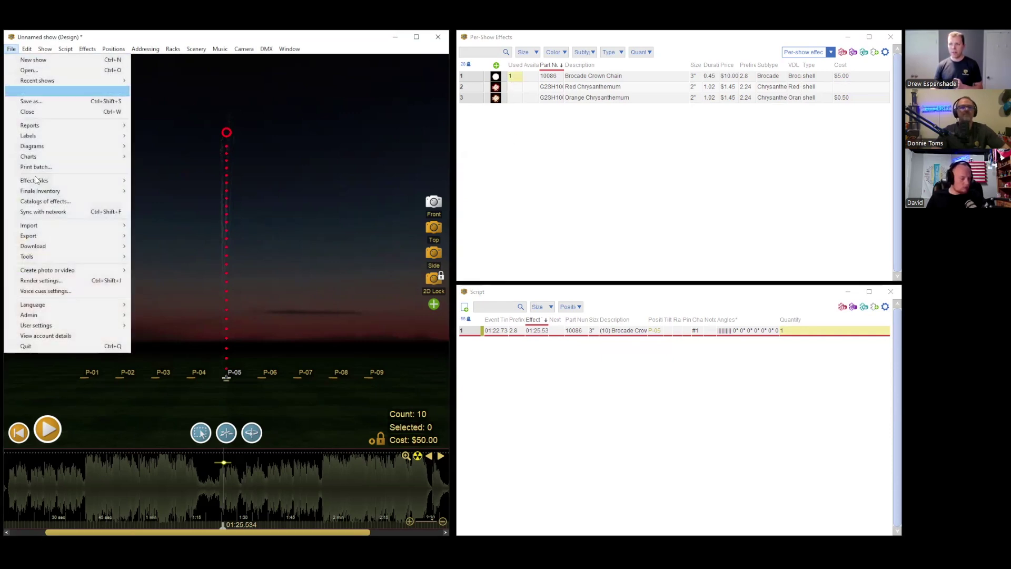
mouse_move(87, 325)
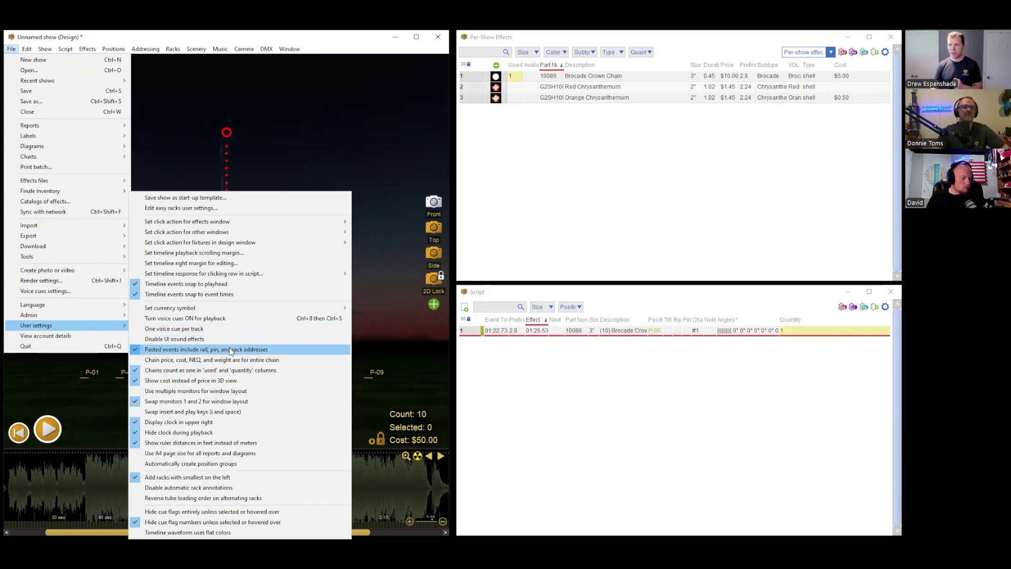
click(202, 372)
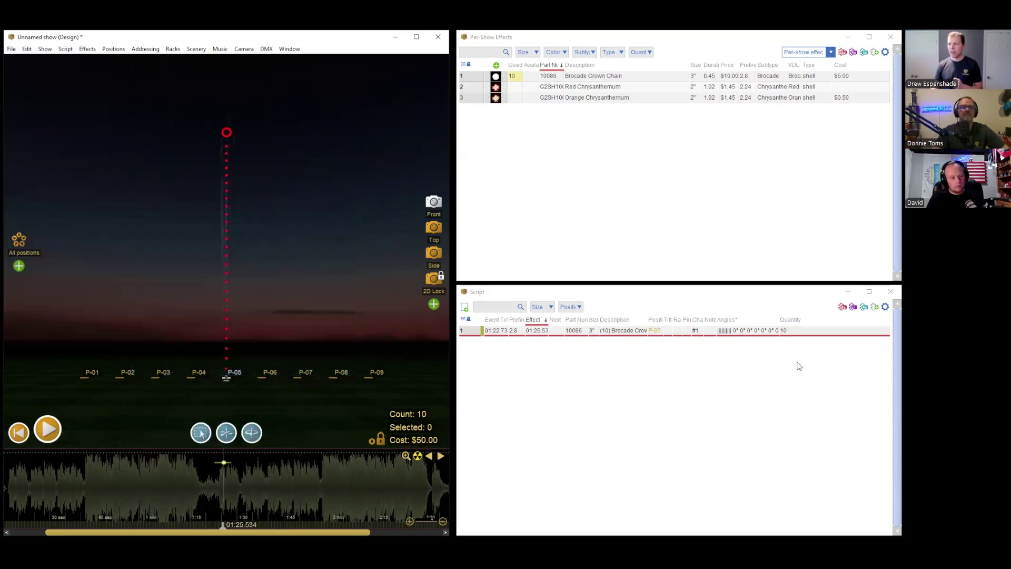
- Highlight the chain's quantity in the script table and widen the Angles column to show all its angles
click(811, 329)
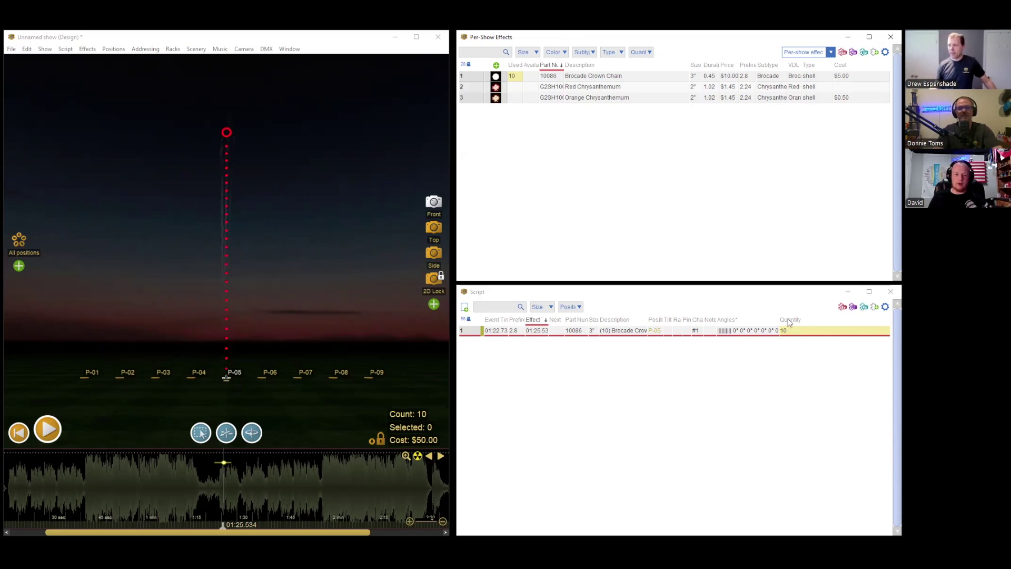
drag(779, 319, 820, 319)
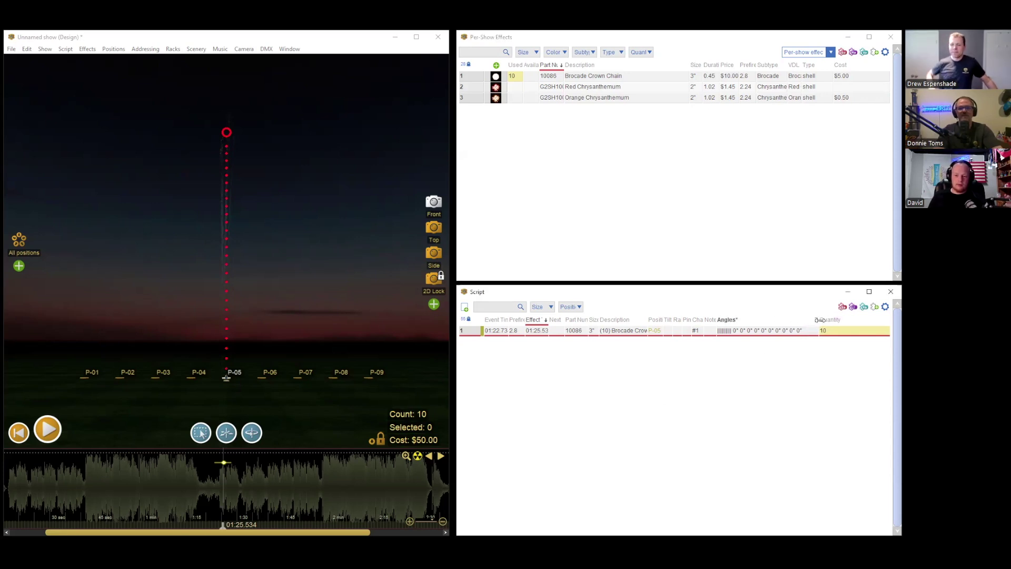